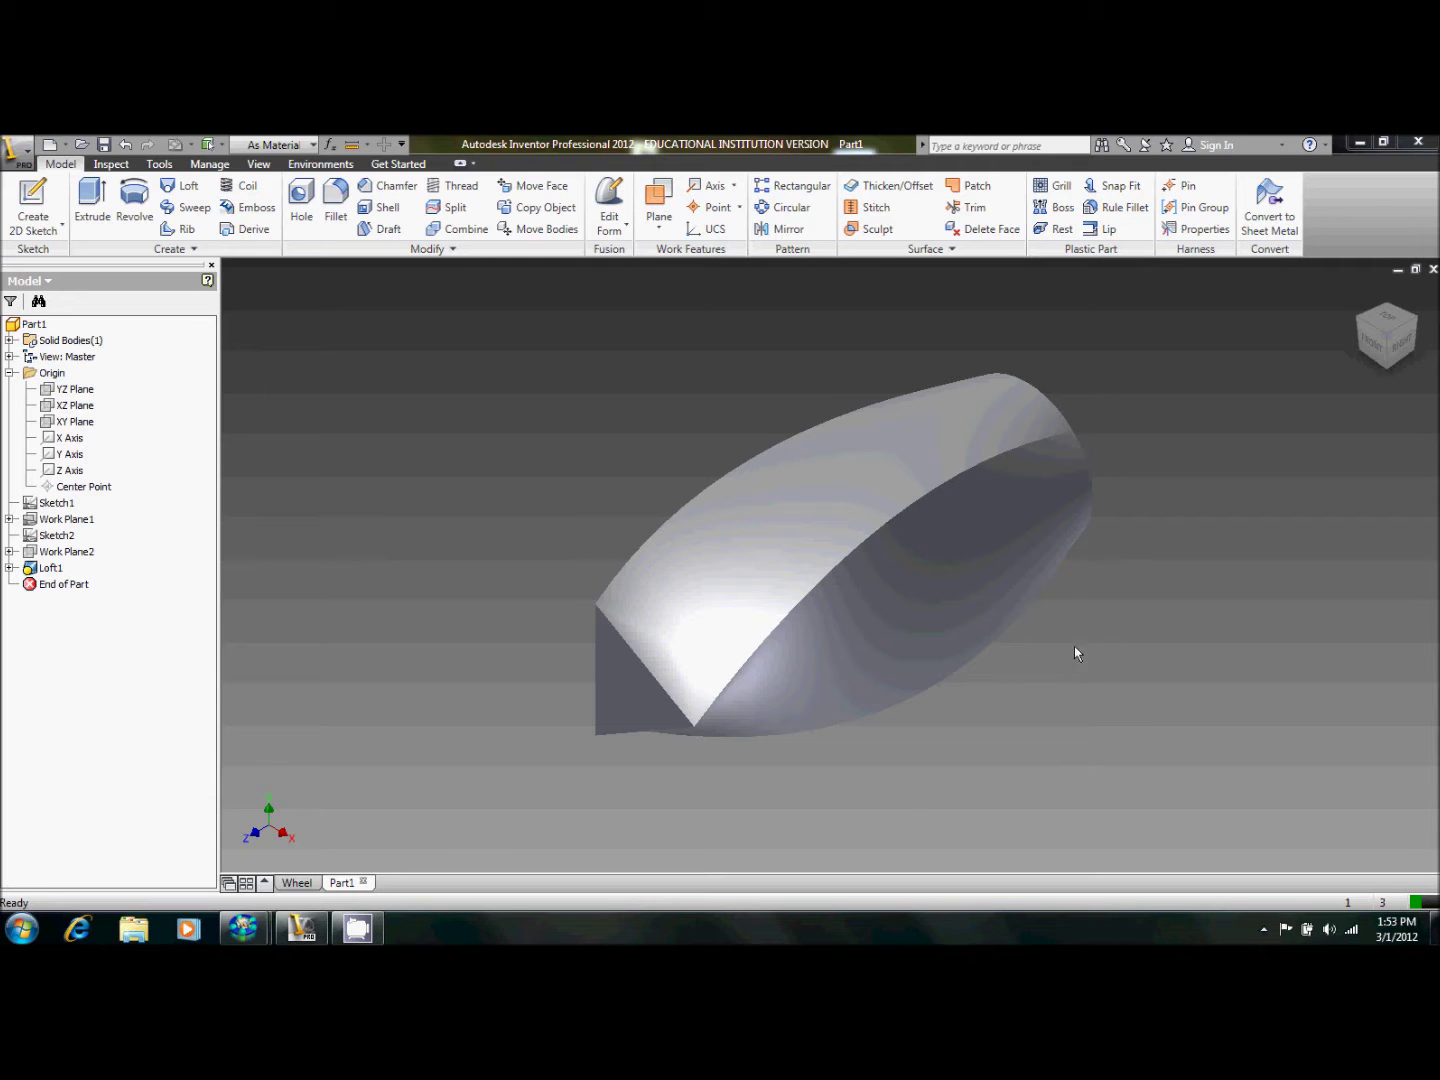
Create a new part from the Standard.ipt template.
middle_click_drag(1002, 660, 1077, 582, "shift")
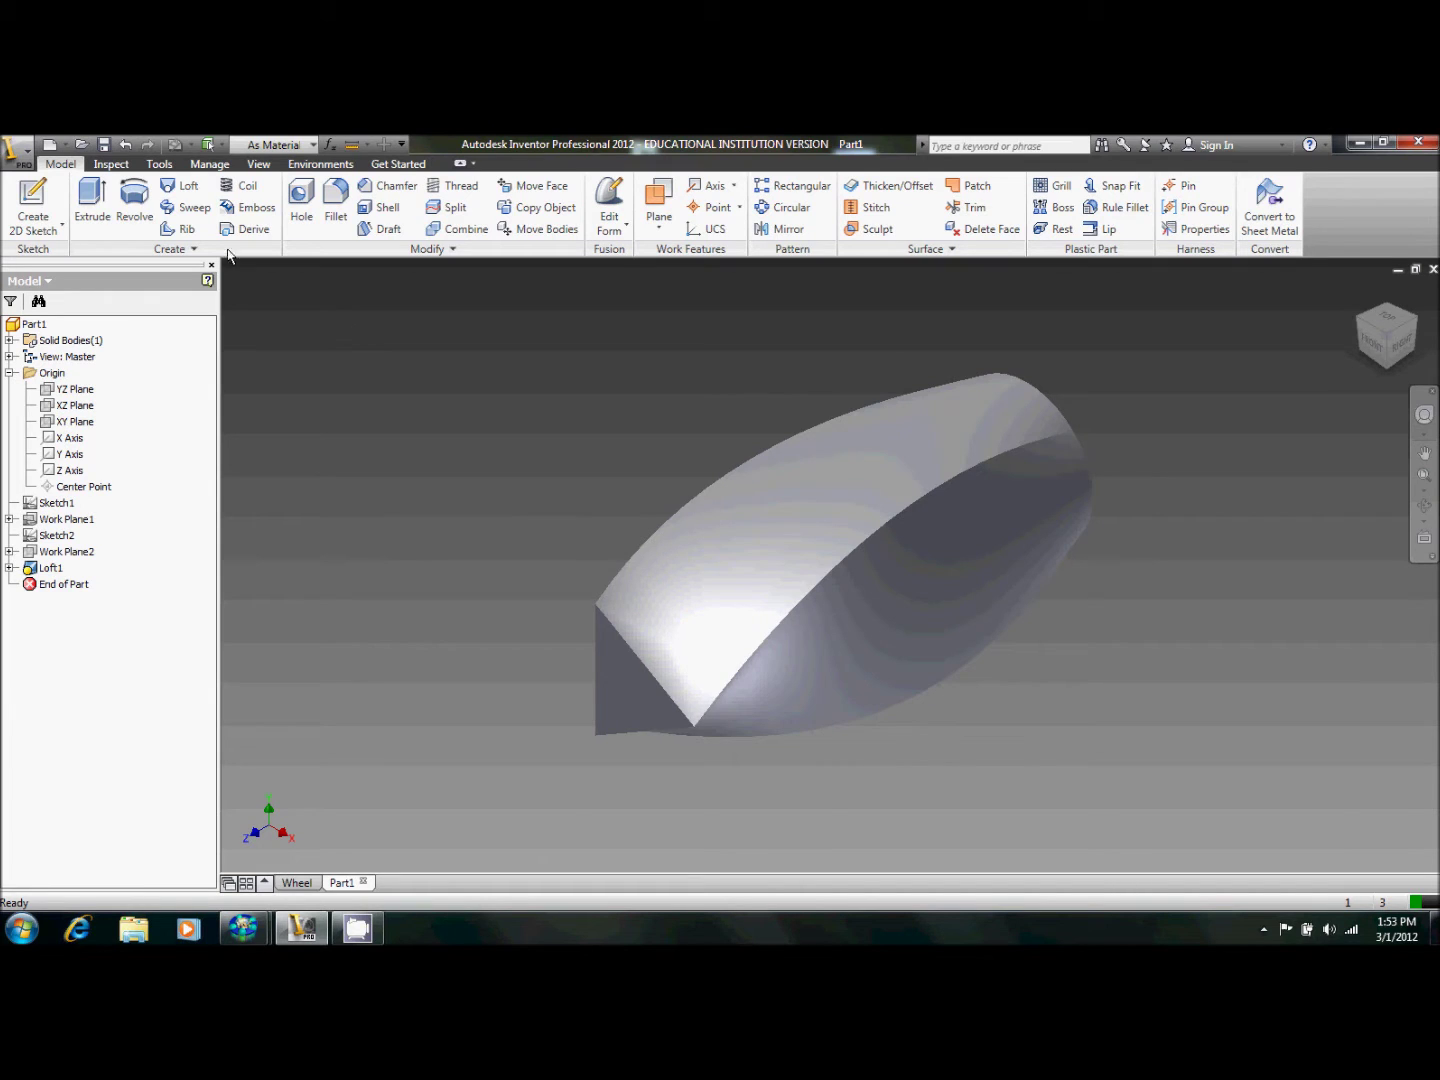
left_click(49, 144)
left_click(305, 420)
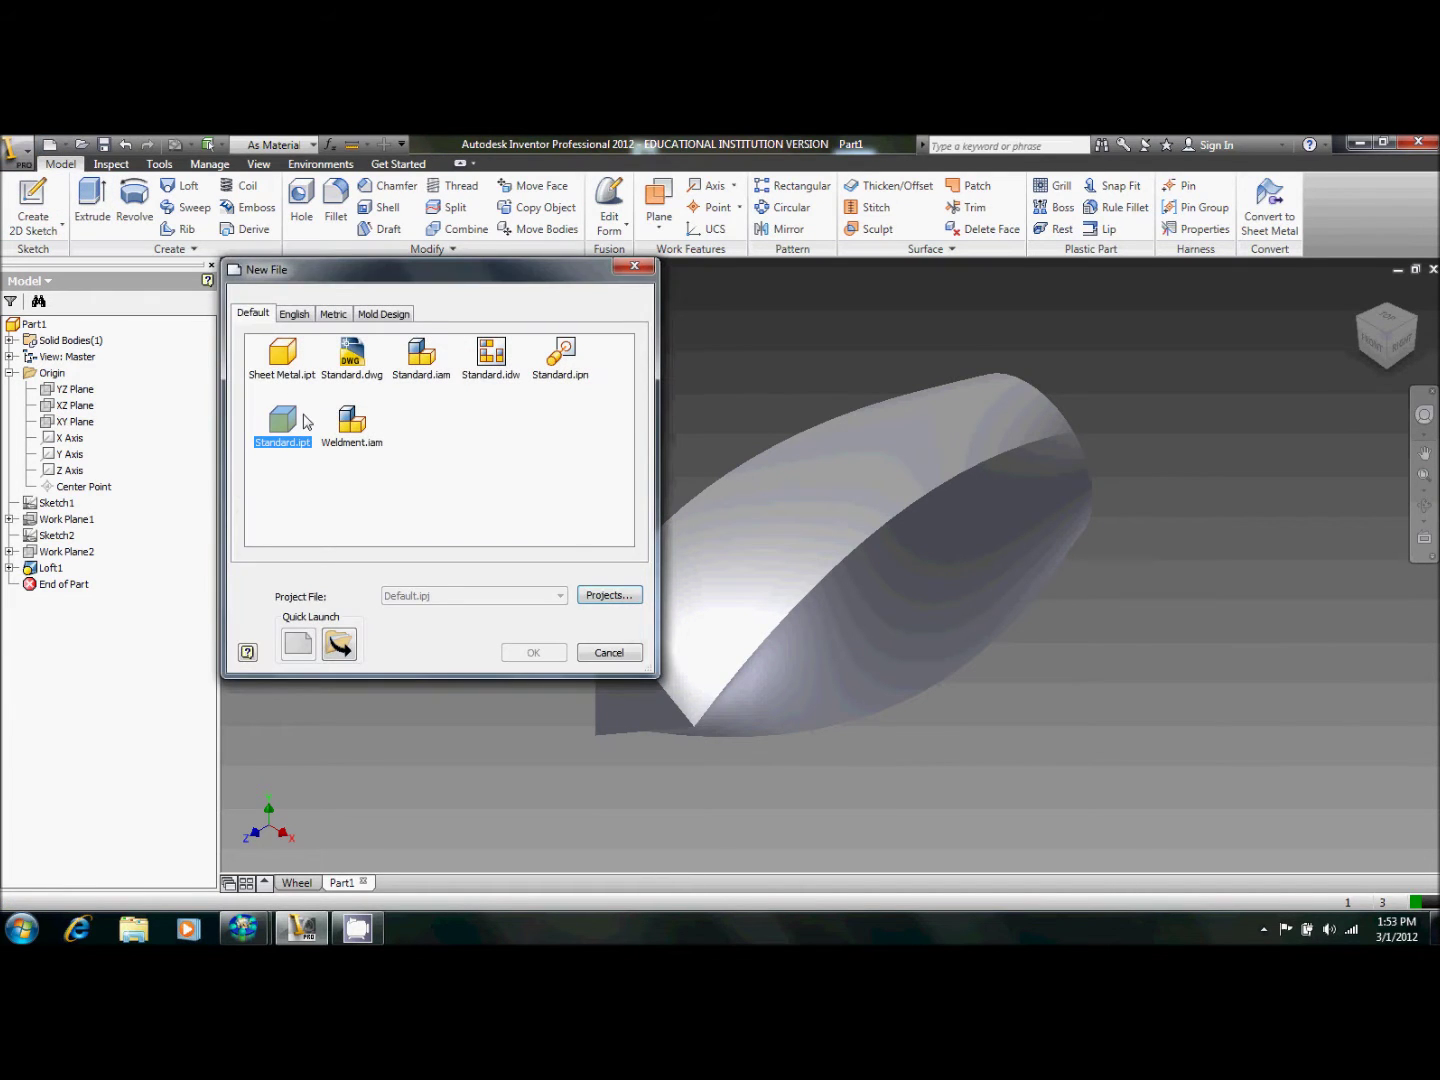
double_click(290, 421)
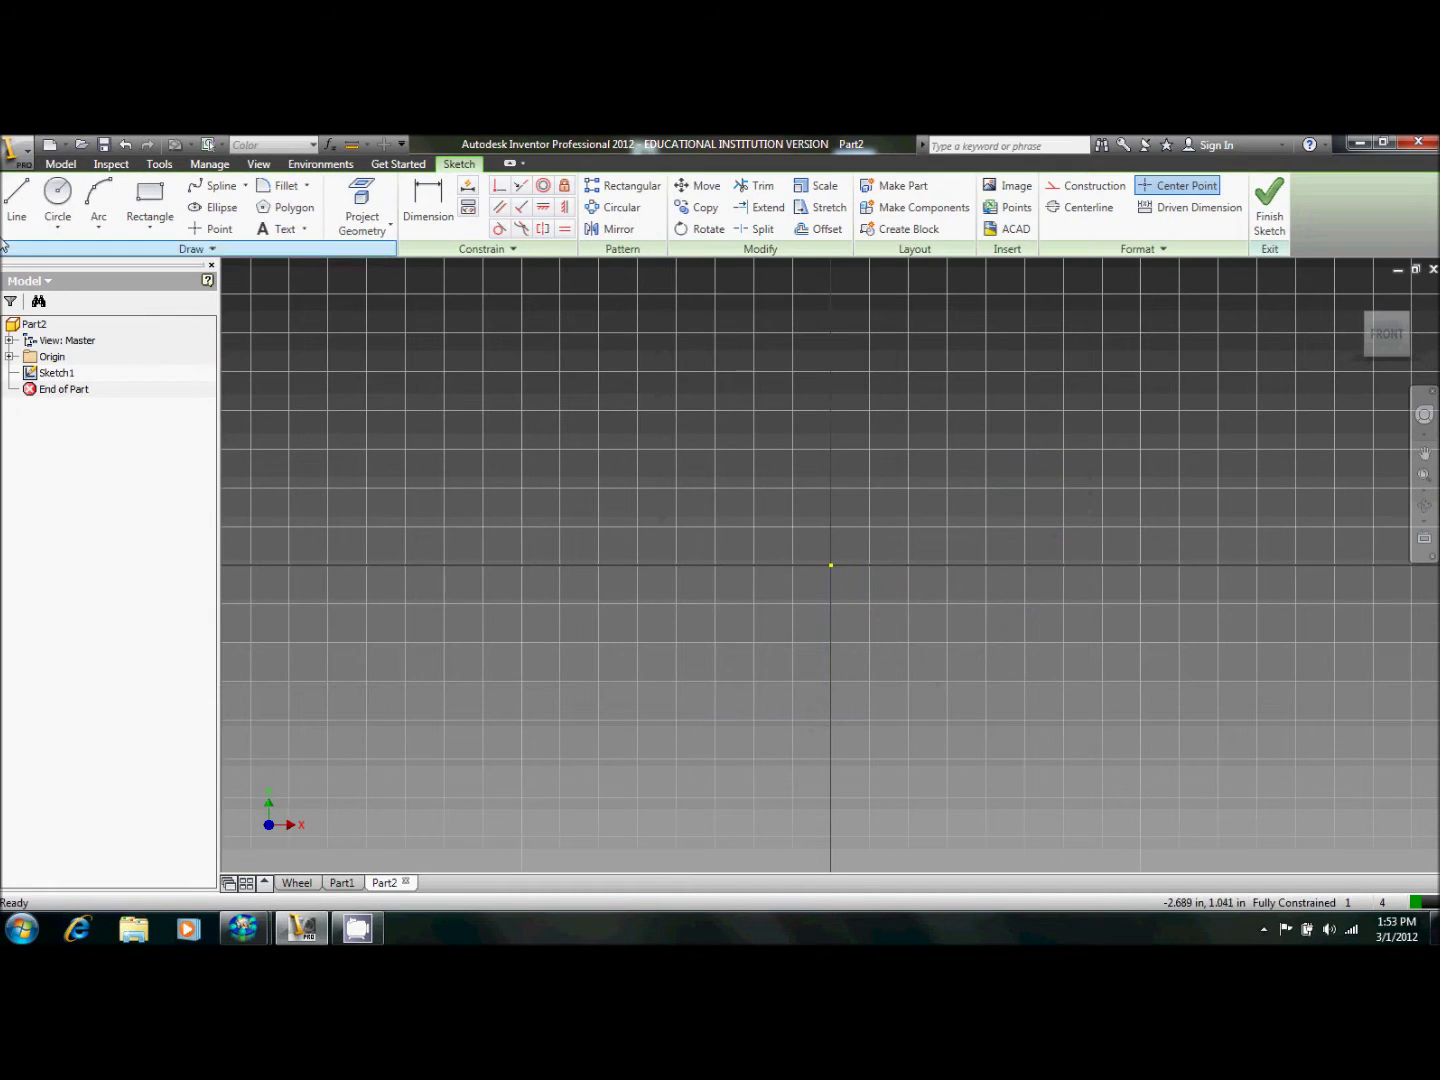
Sketch a 1.000 in diameter circle centred on the origin and finish Sketch1.
left_click(57, 194)
left_click(831, 566)
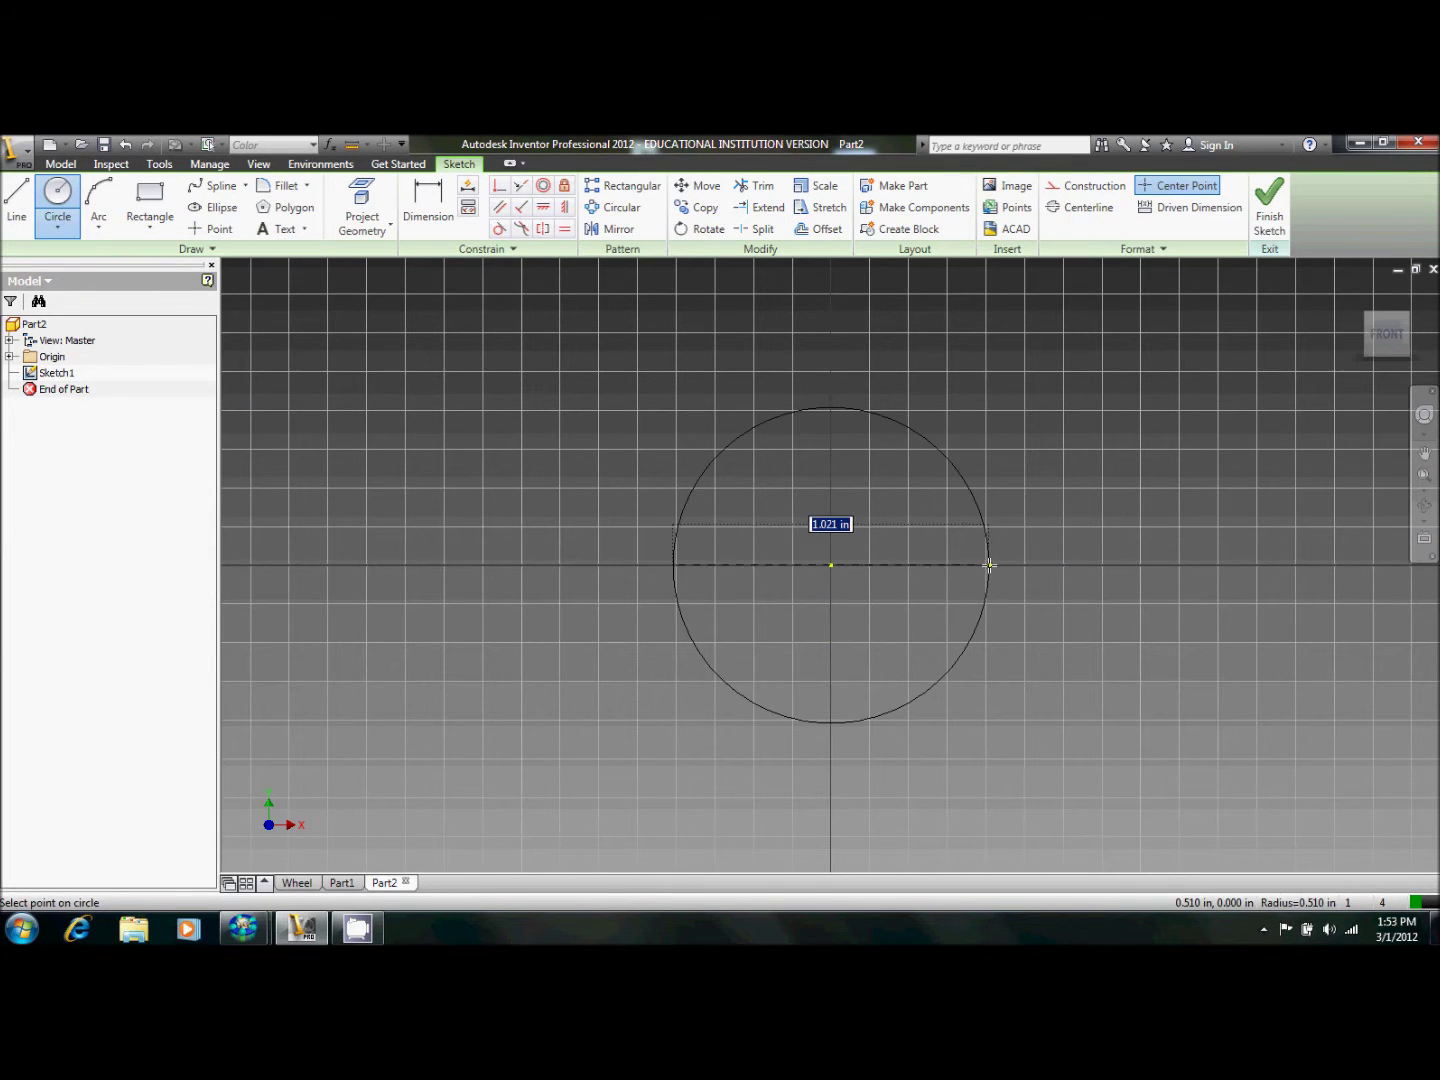
type("1")
key("Return")
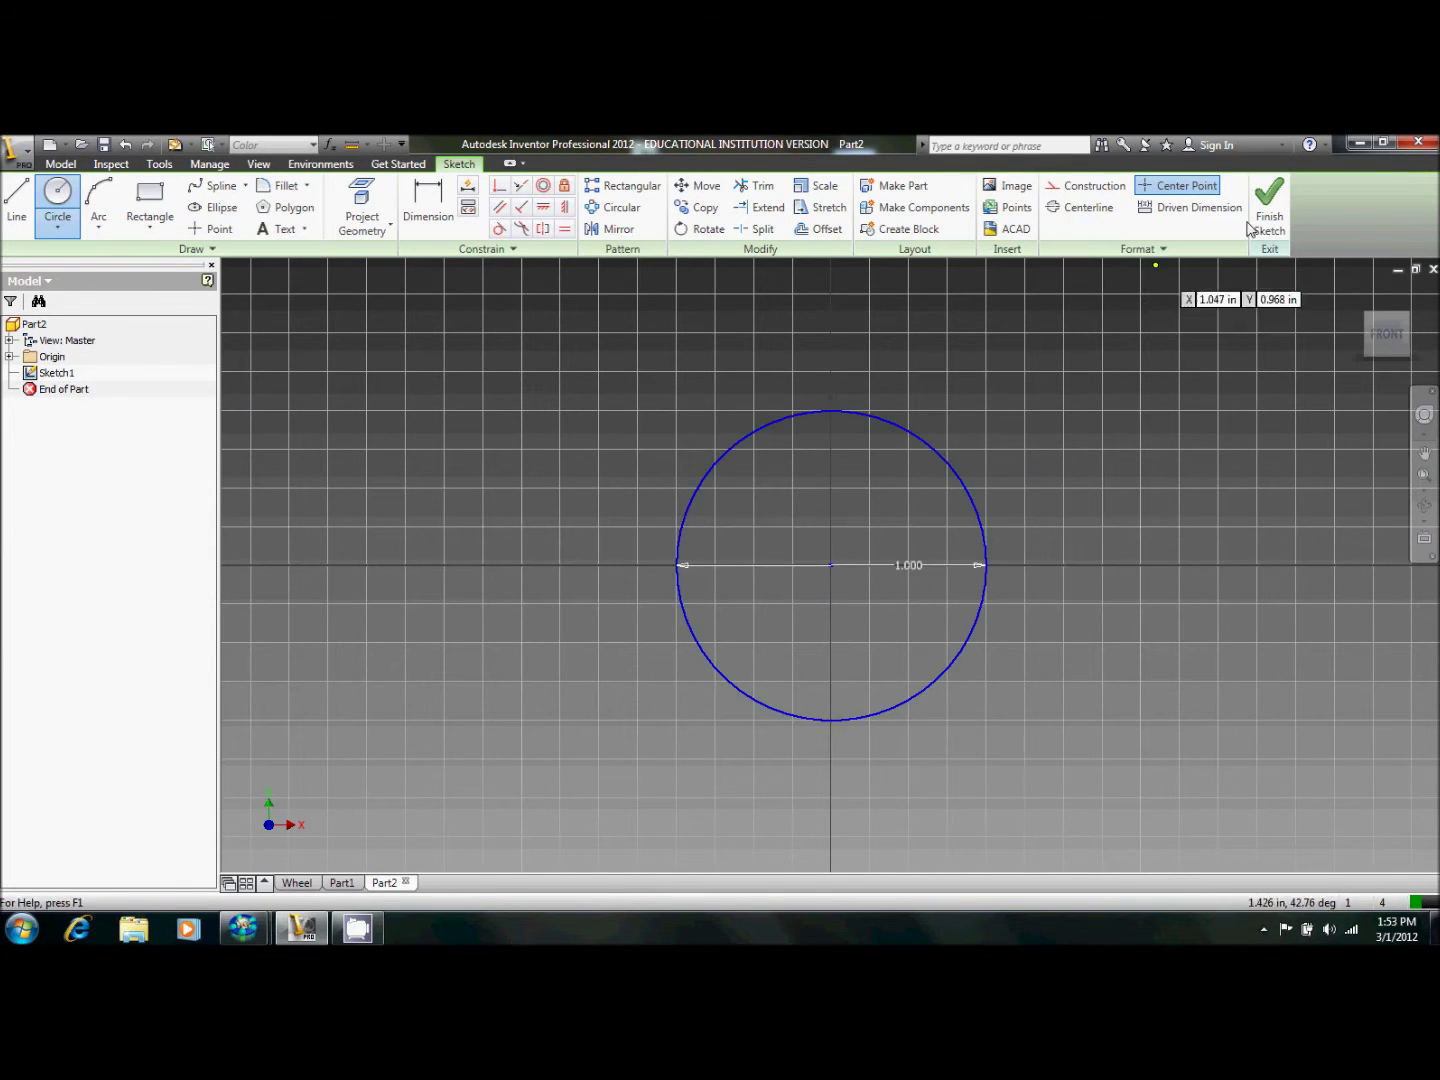
left_click(1269, 215)
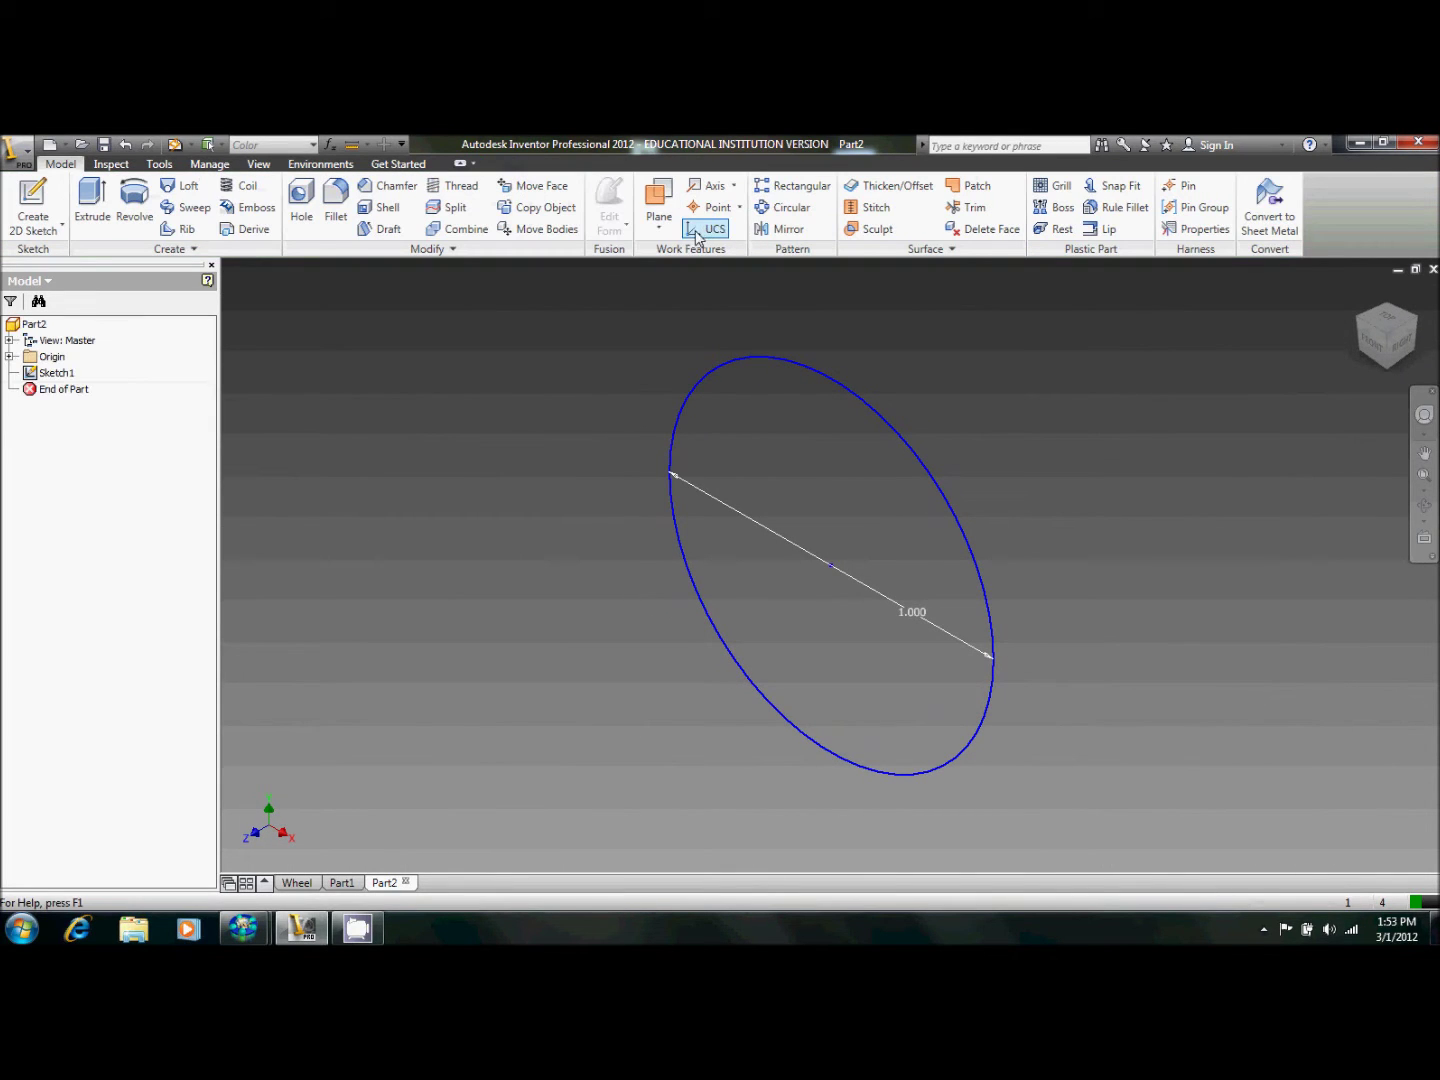
Create Work Plane1 offset 2 in from the origin XY Plane.
left_click(670, 229)
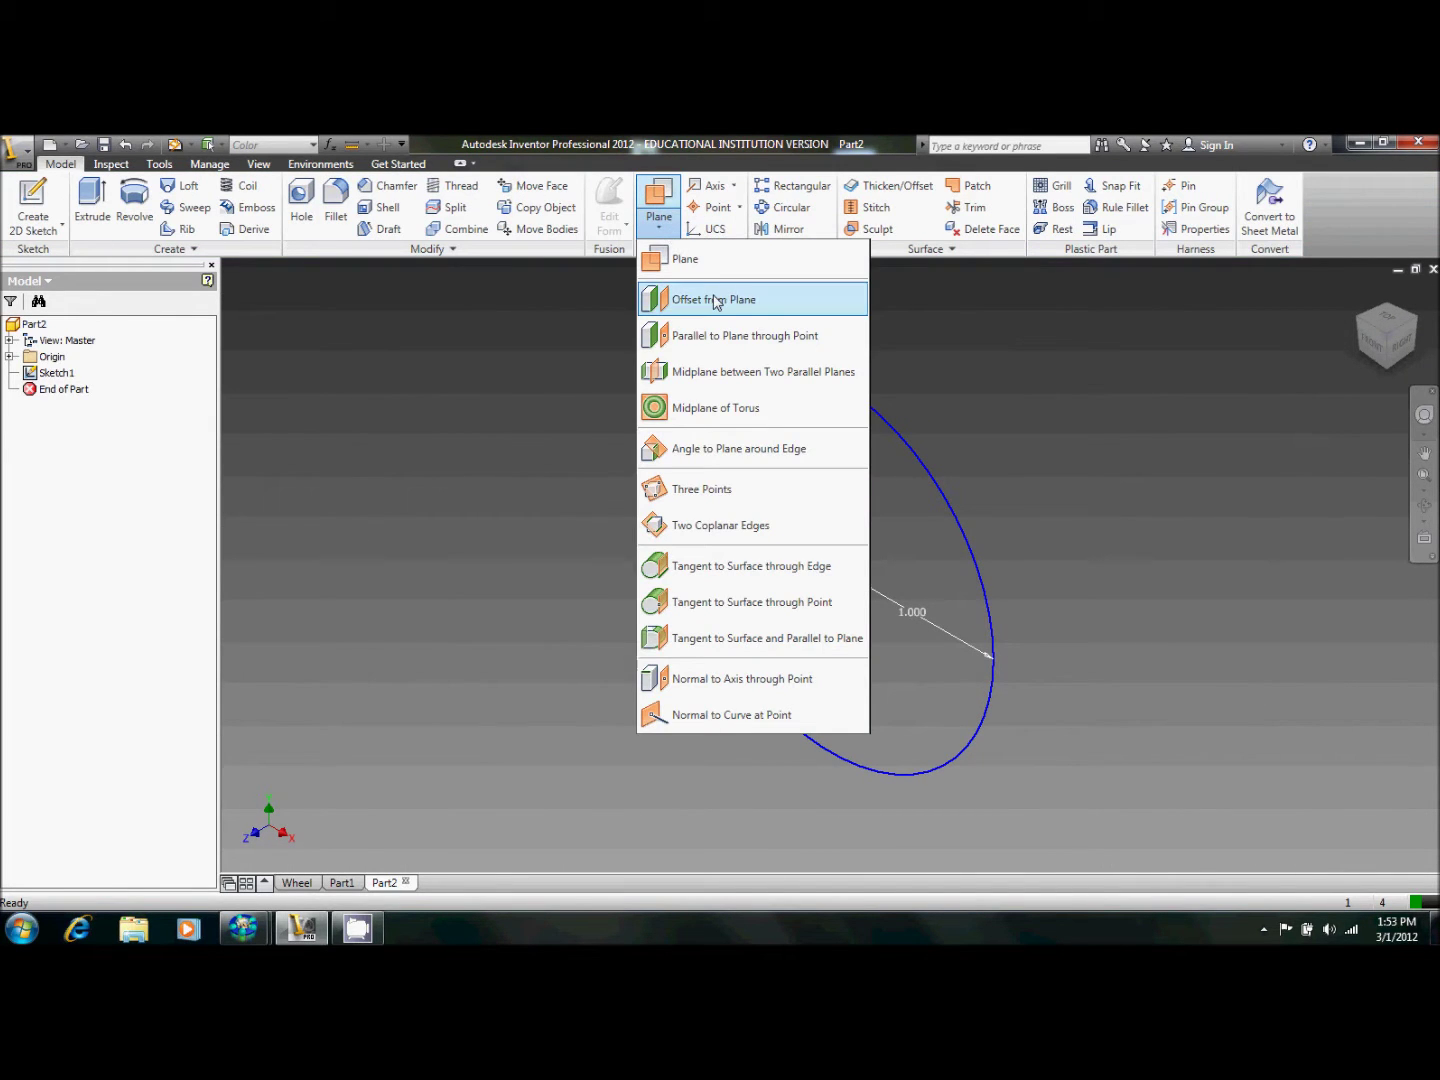
left_click(715, 300)
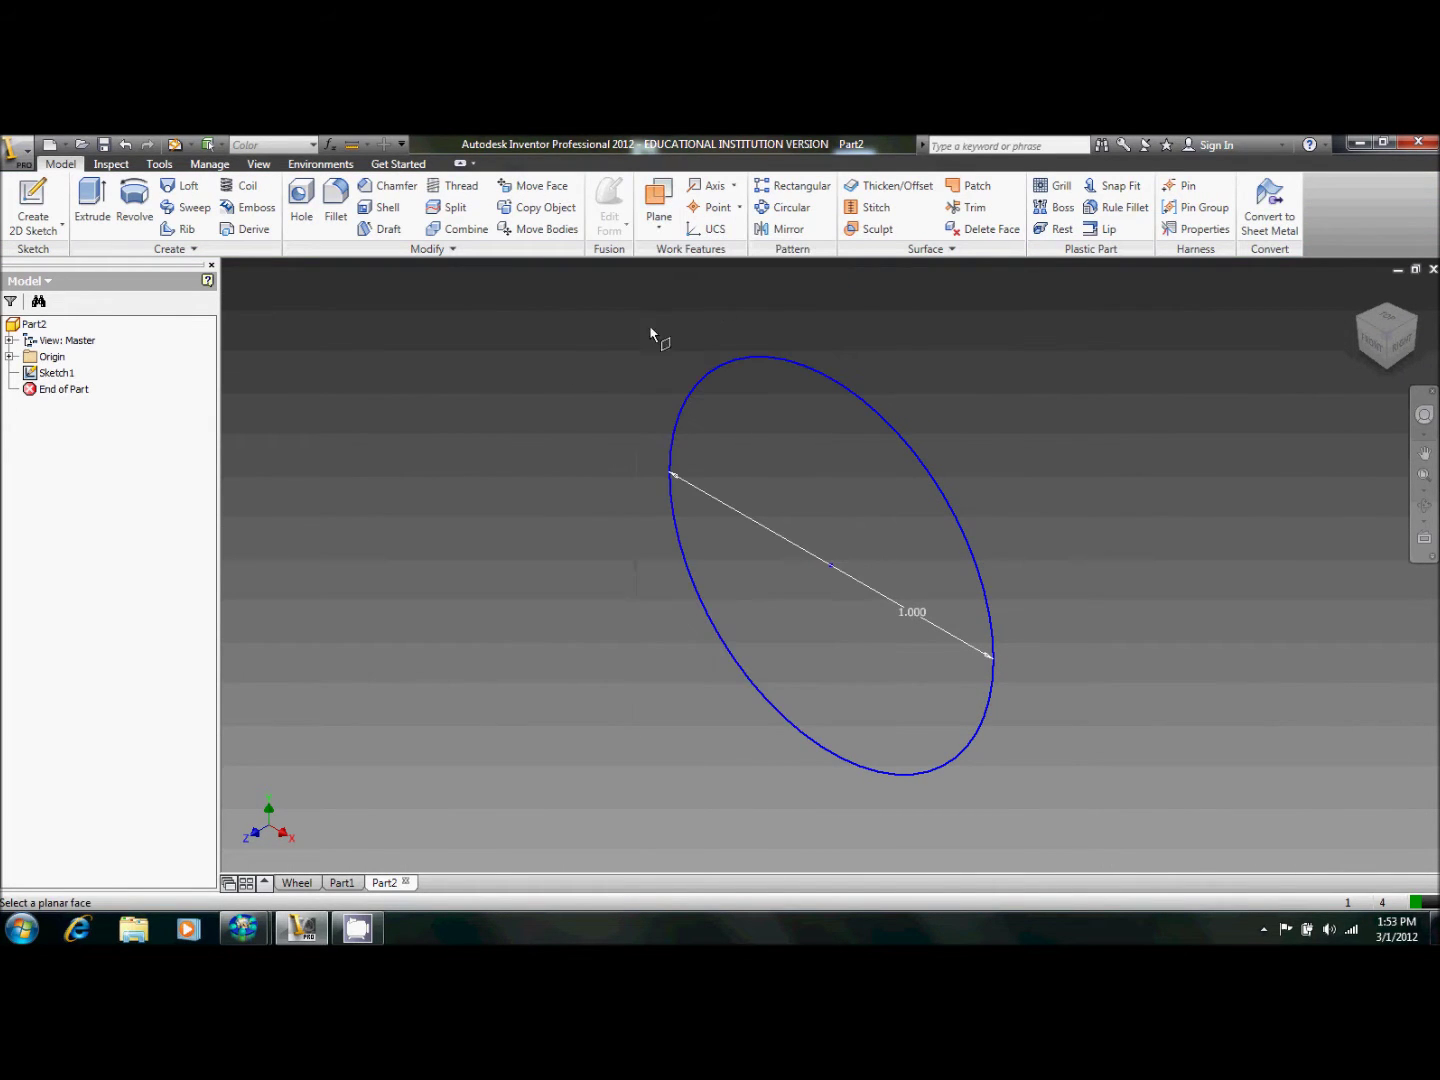
left_click(664, 237)
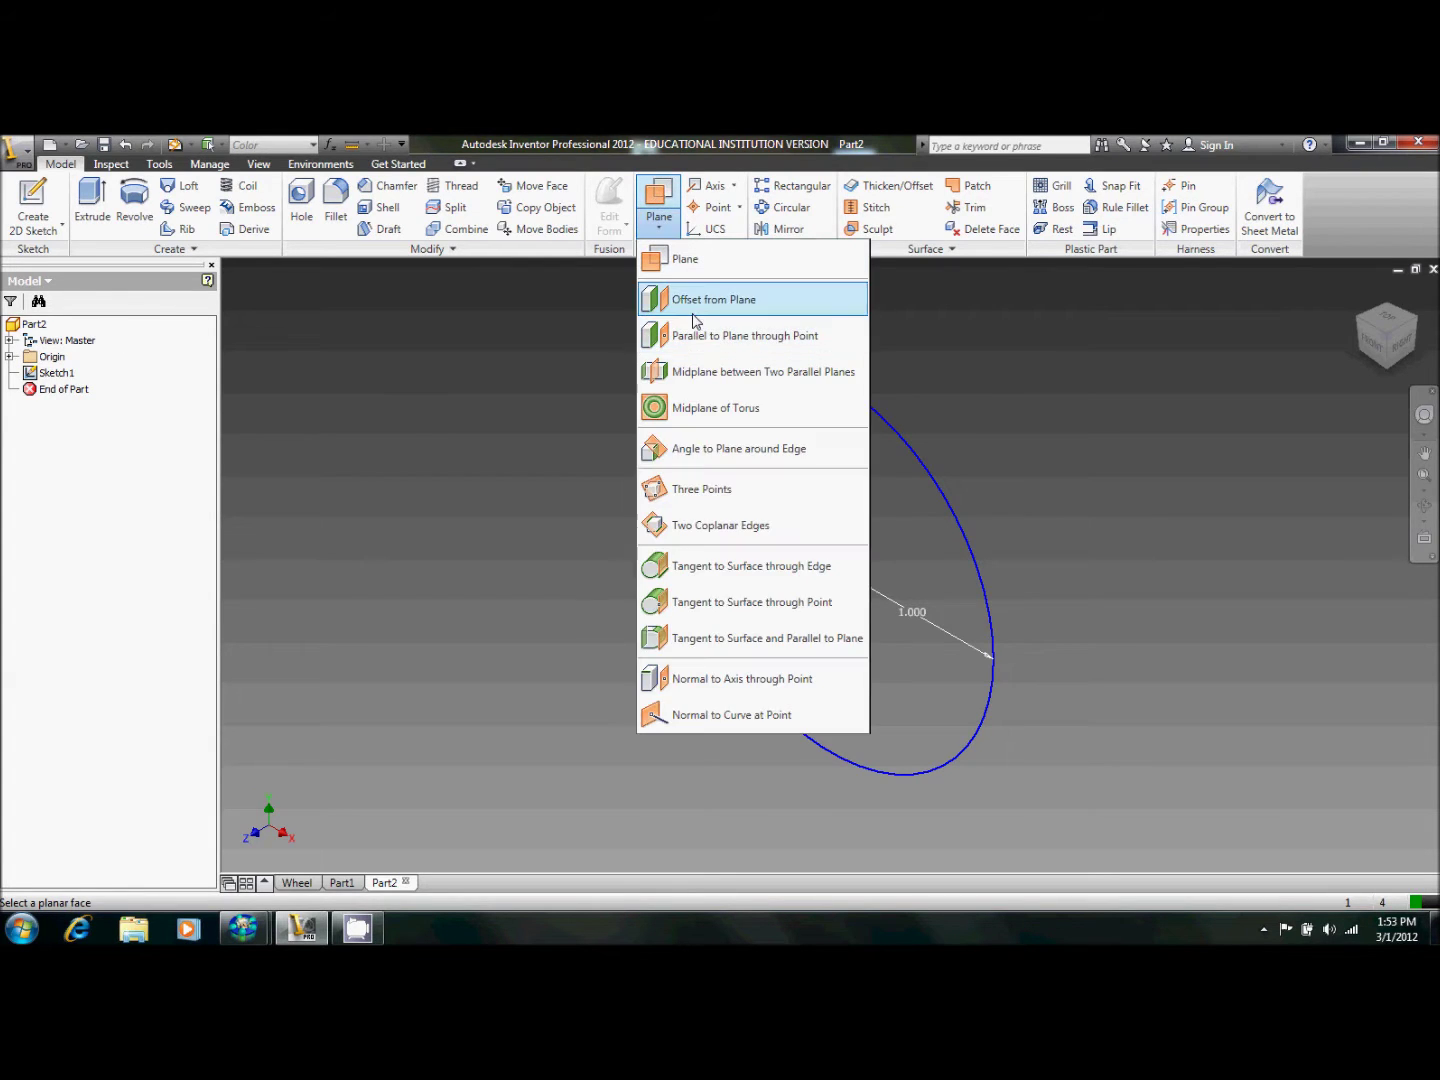
left_click(686, 256)
left_click(10, 357)
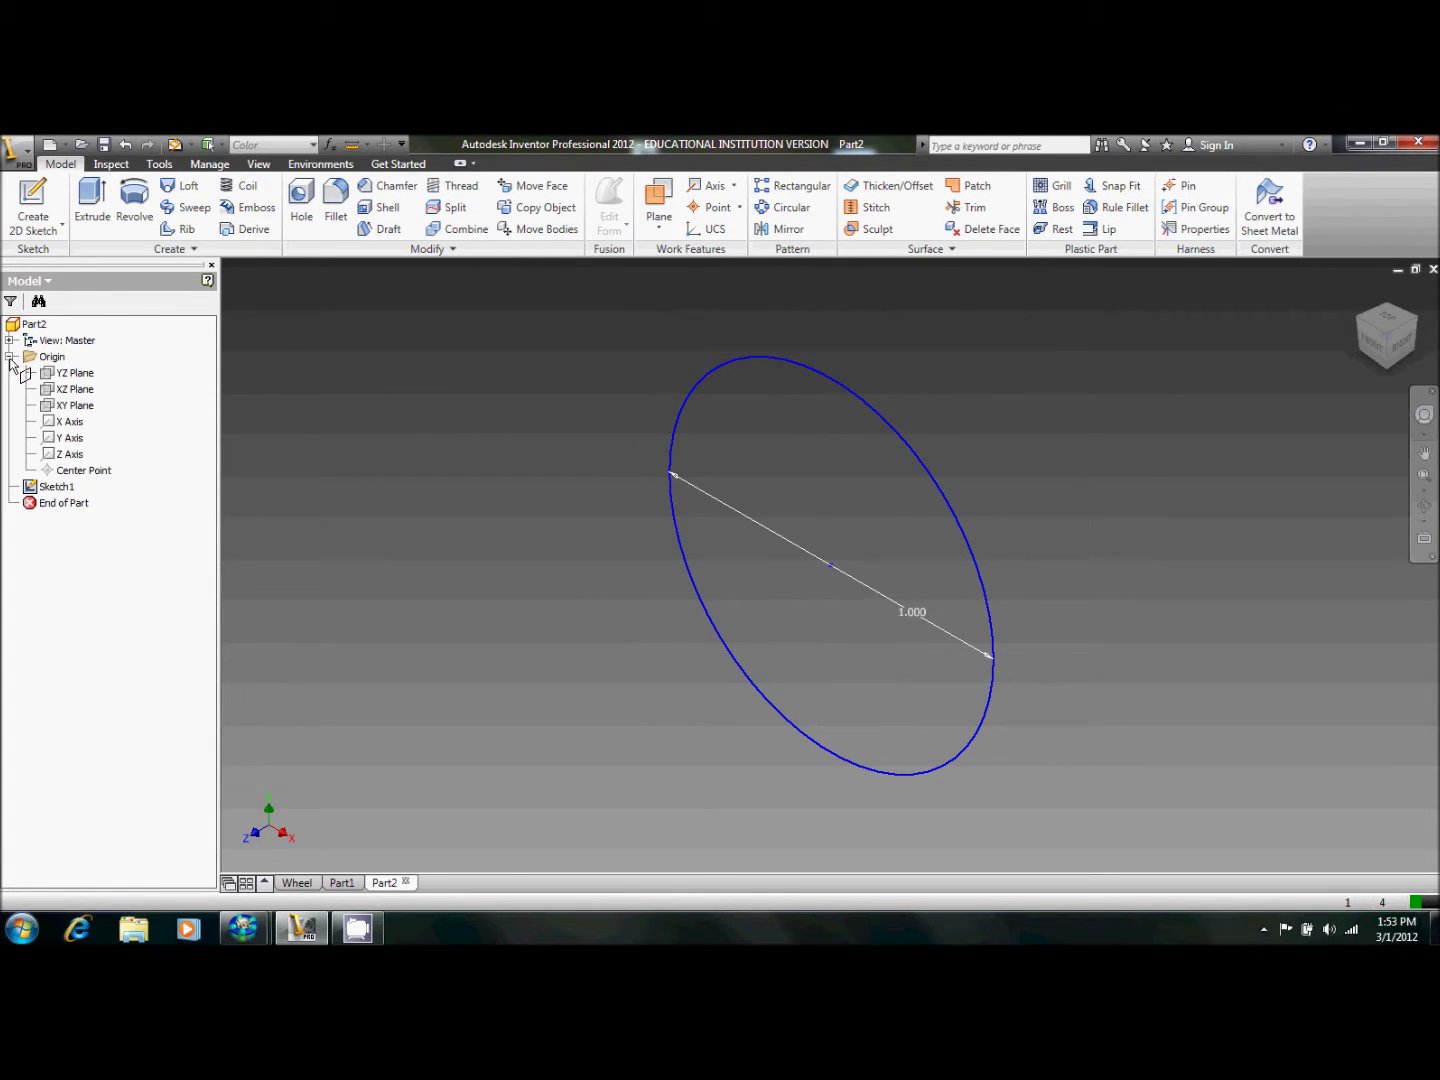
left_click(77, 407)
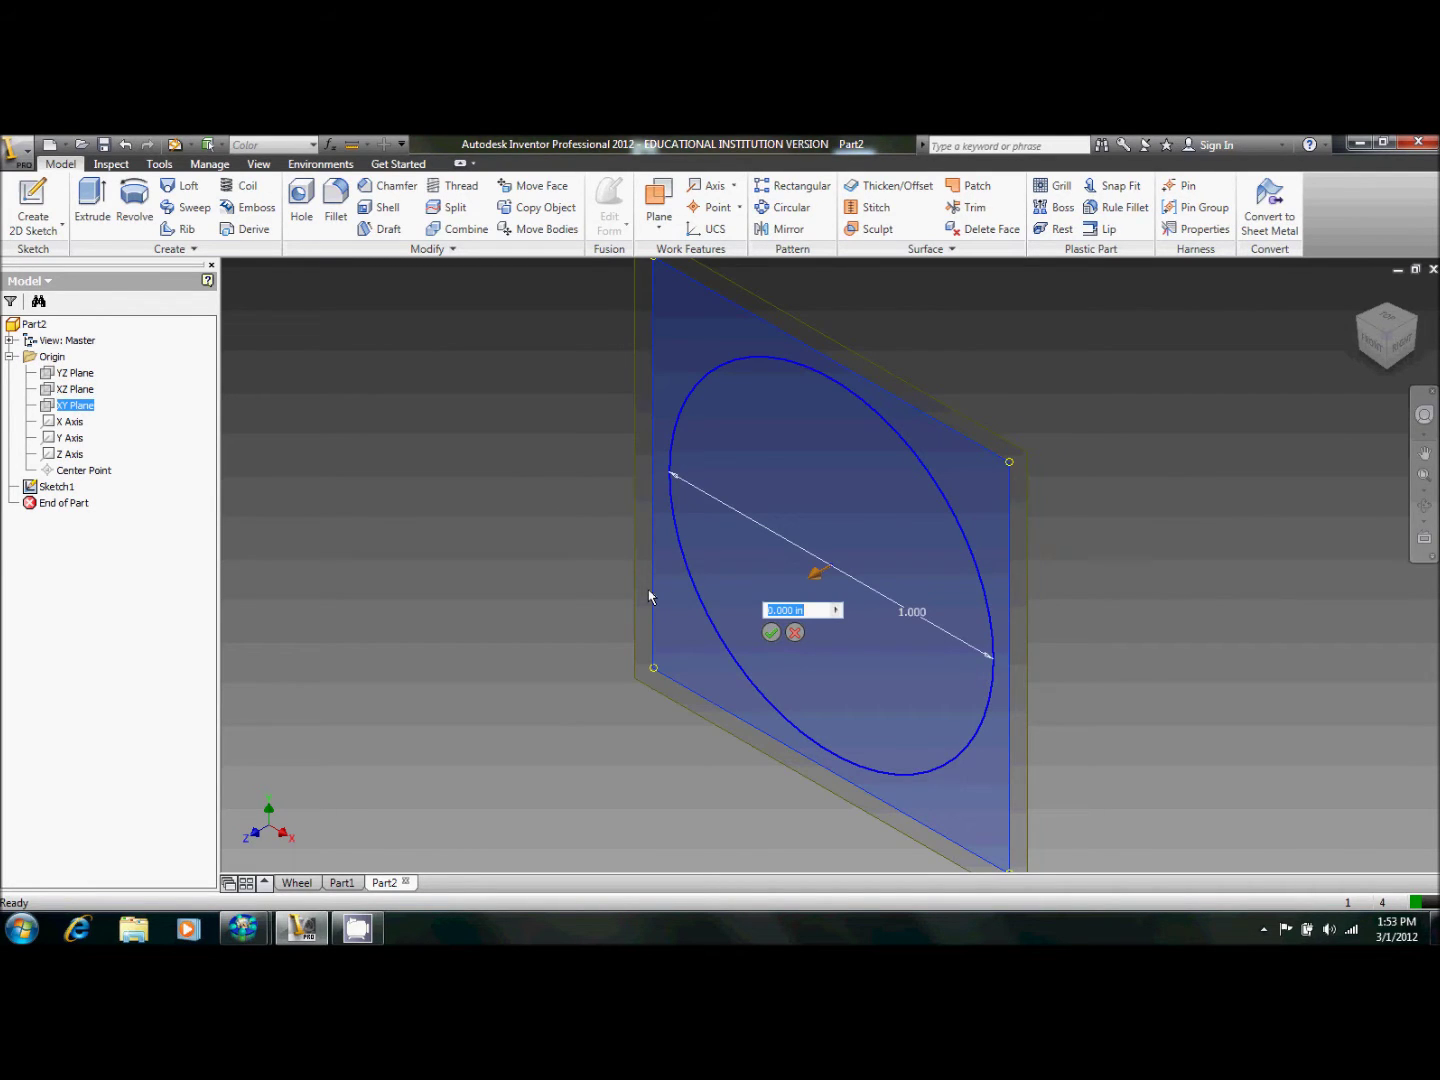
type("2")
key("Return")
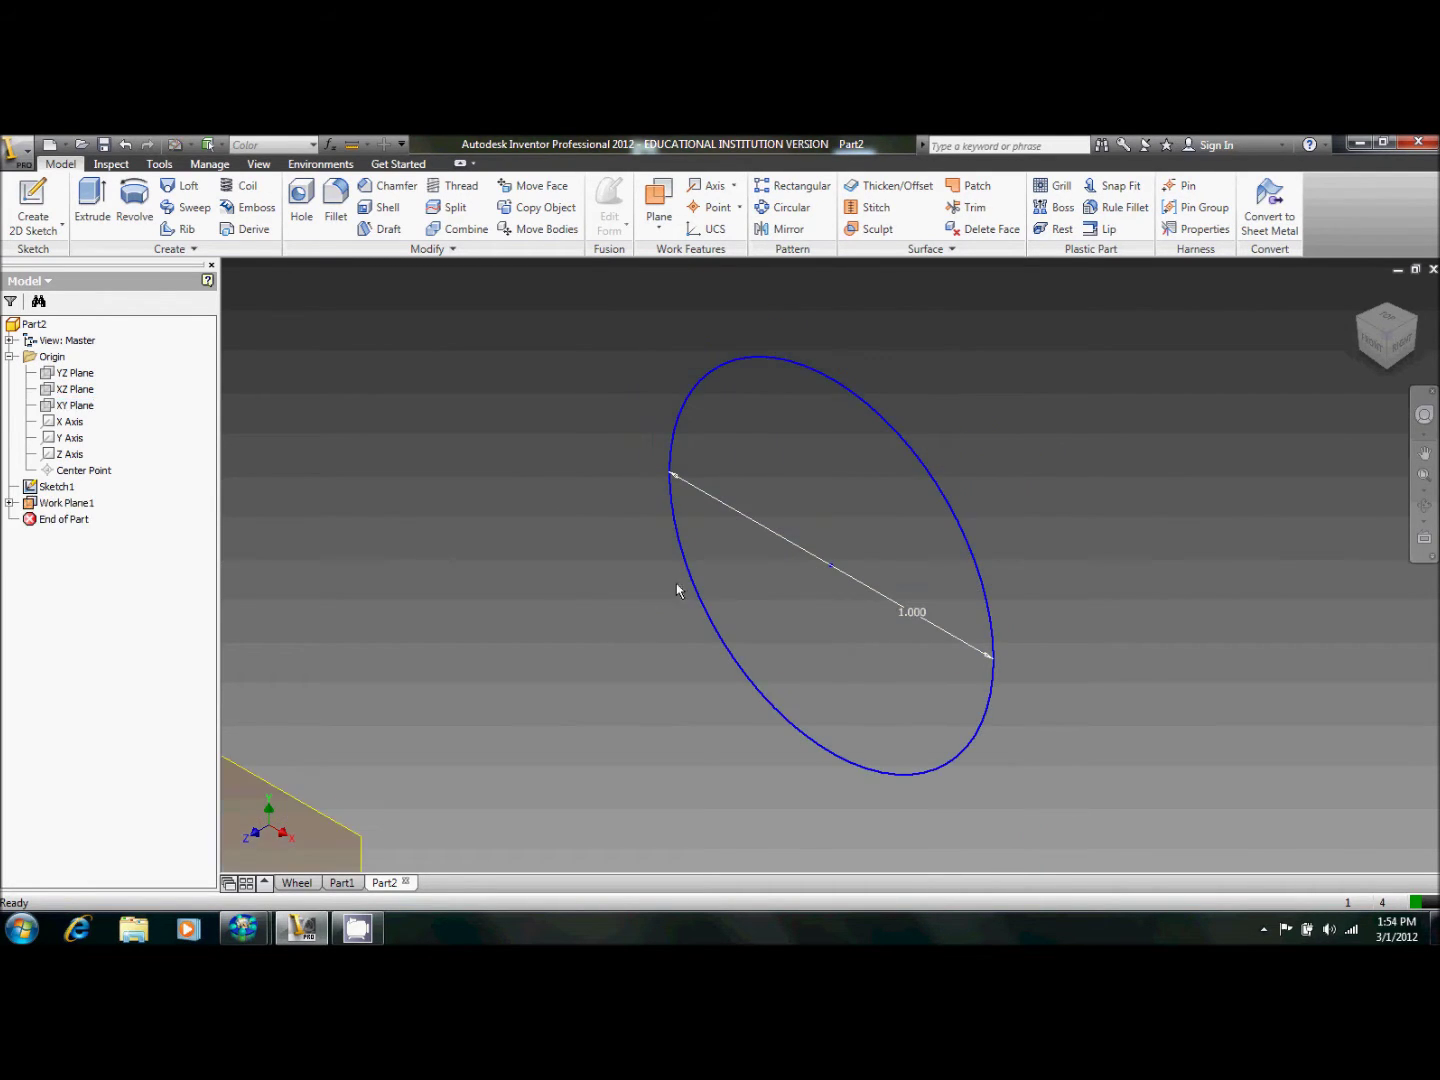
scroll(671, 596, "down", 3)
Start Sketch2 on Work Plane1 and draw a two-point rectangle over the circle.
key("s")
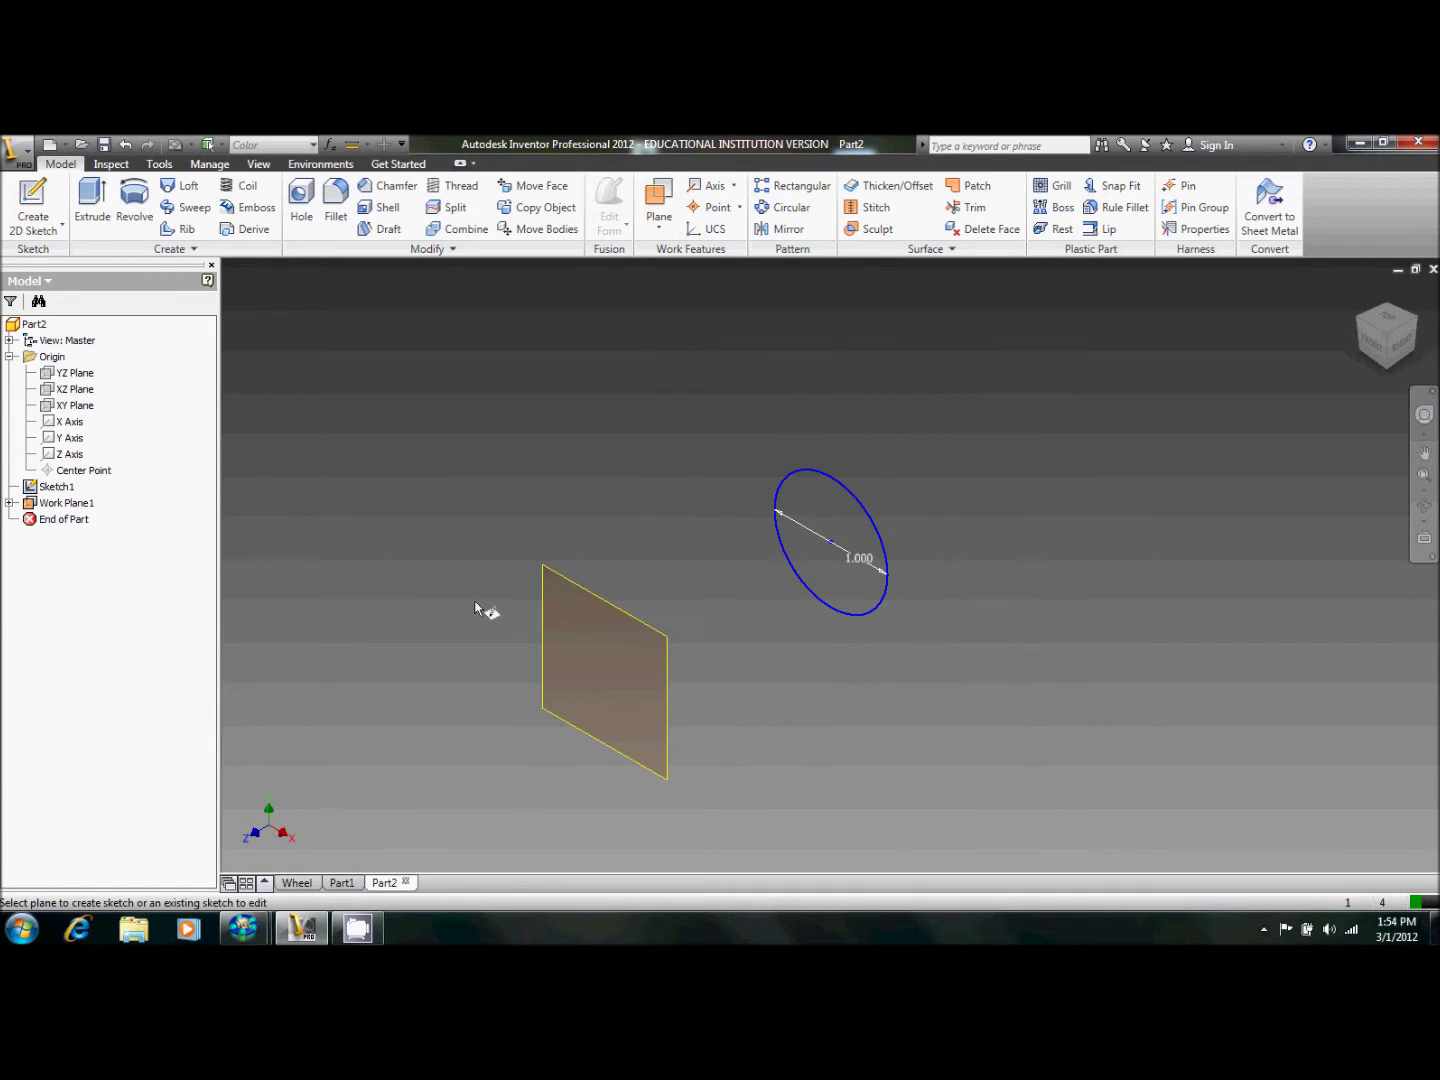
left_click(545, 603)
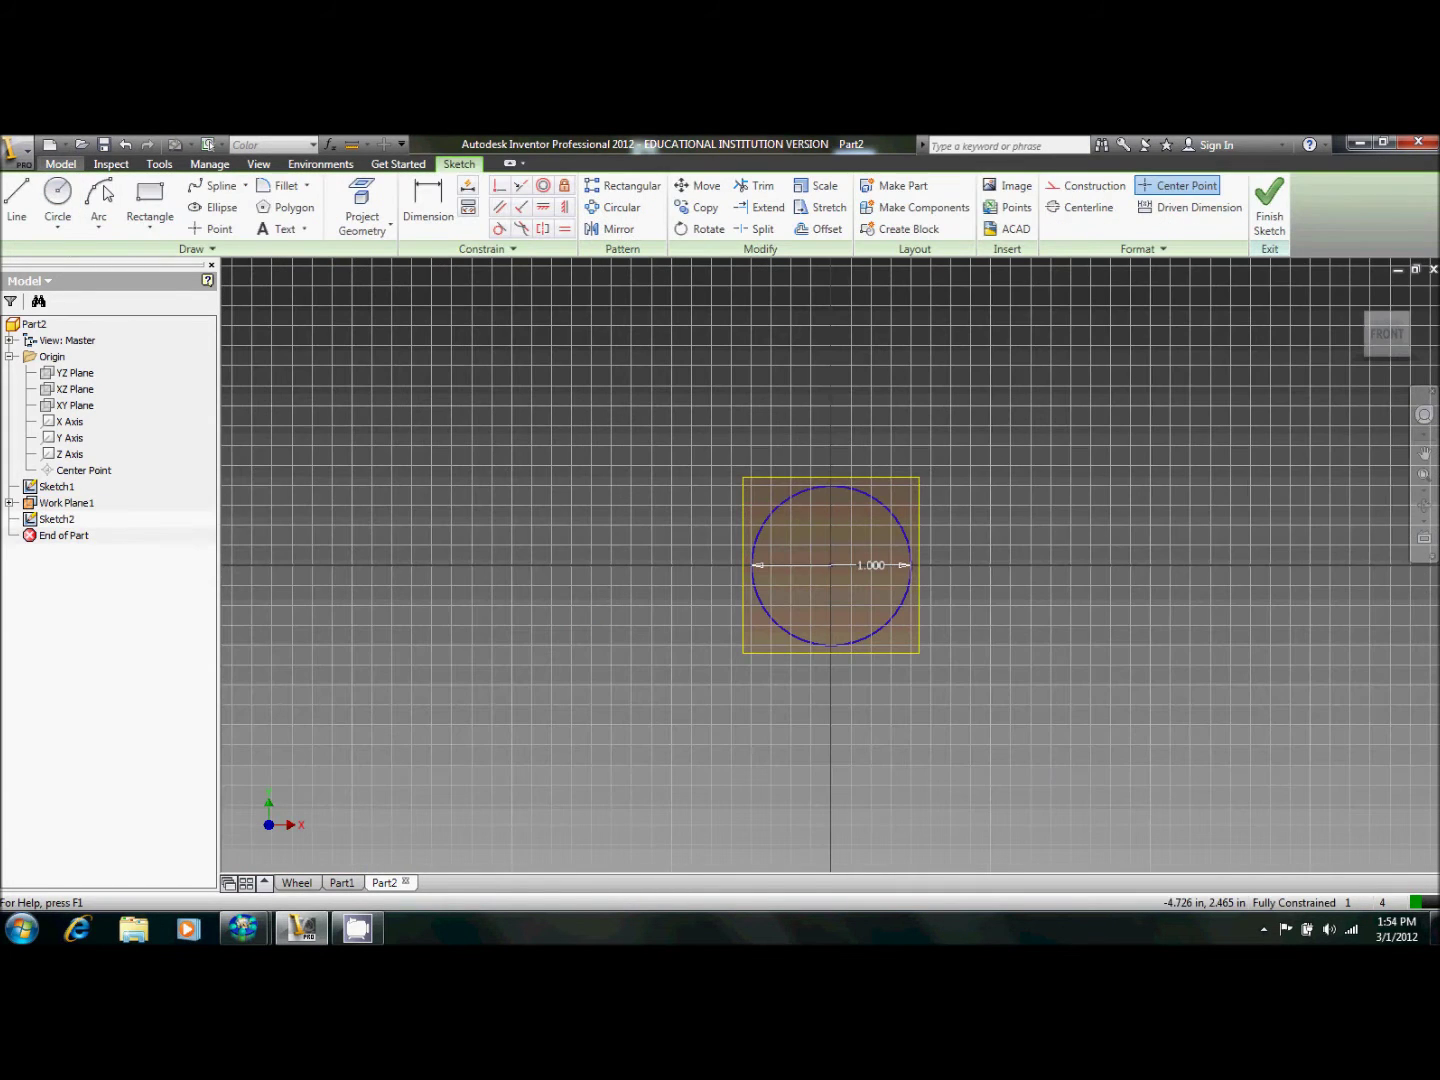
left_click(150, 229)
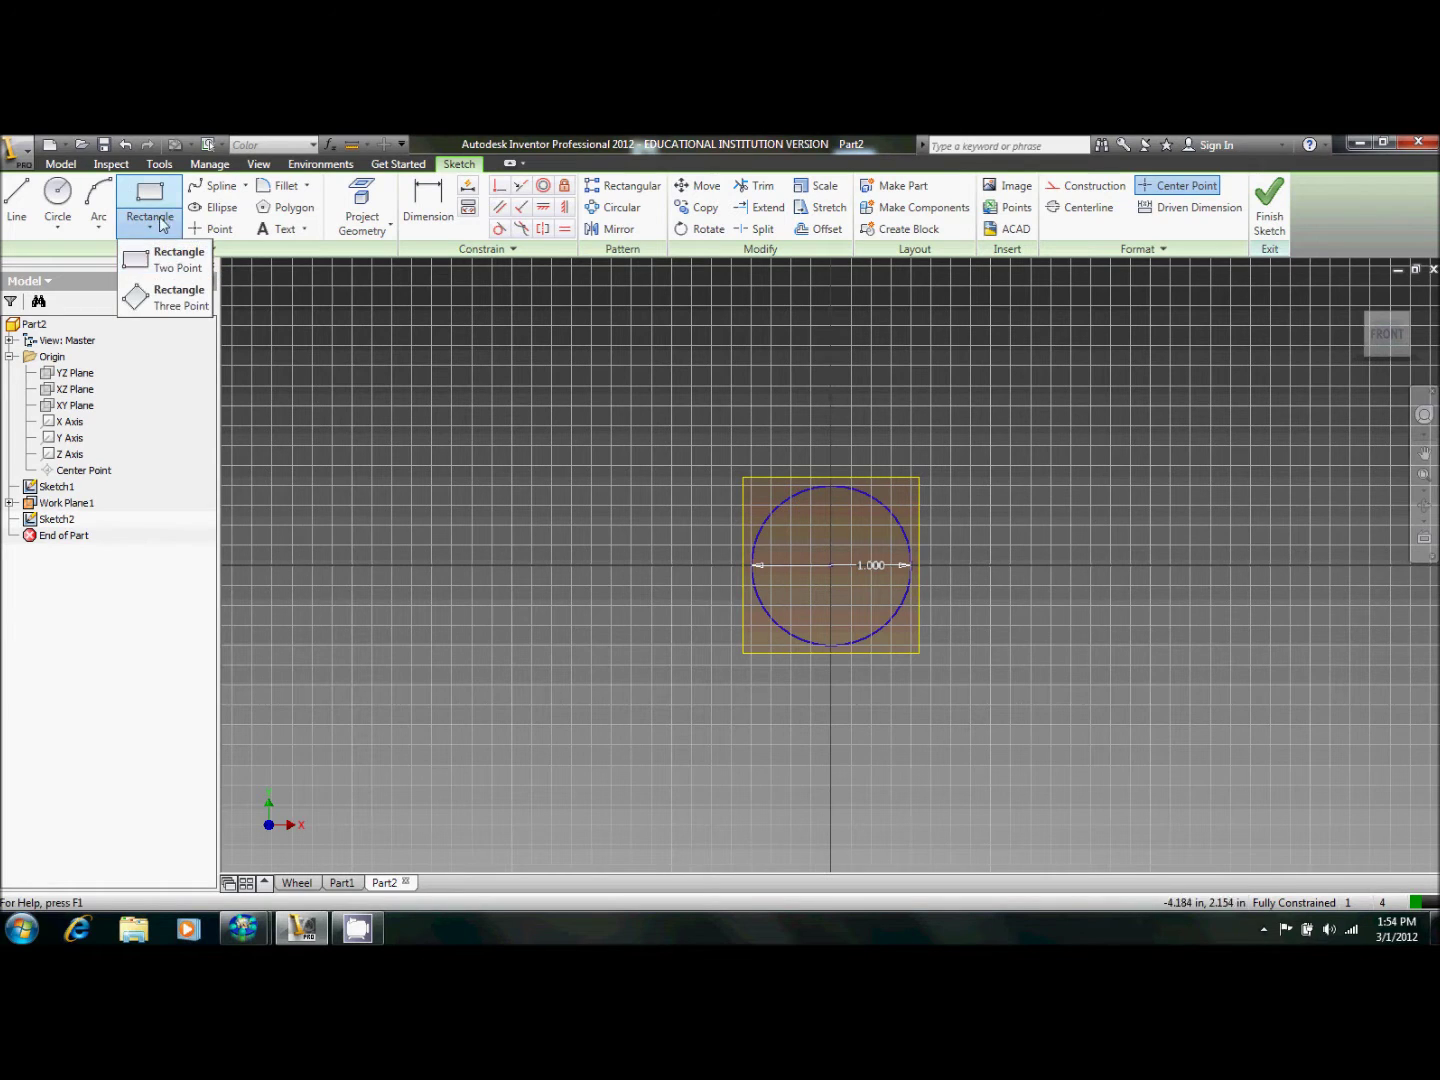
left_click(170, 259)
left_click(789, 566)
left_click(867, 607)
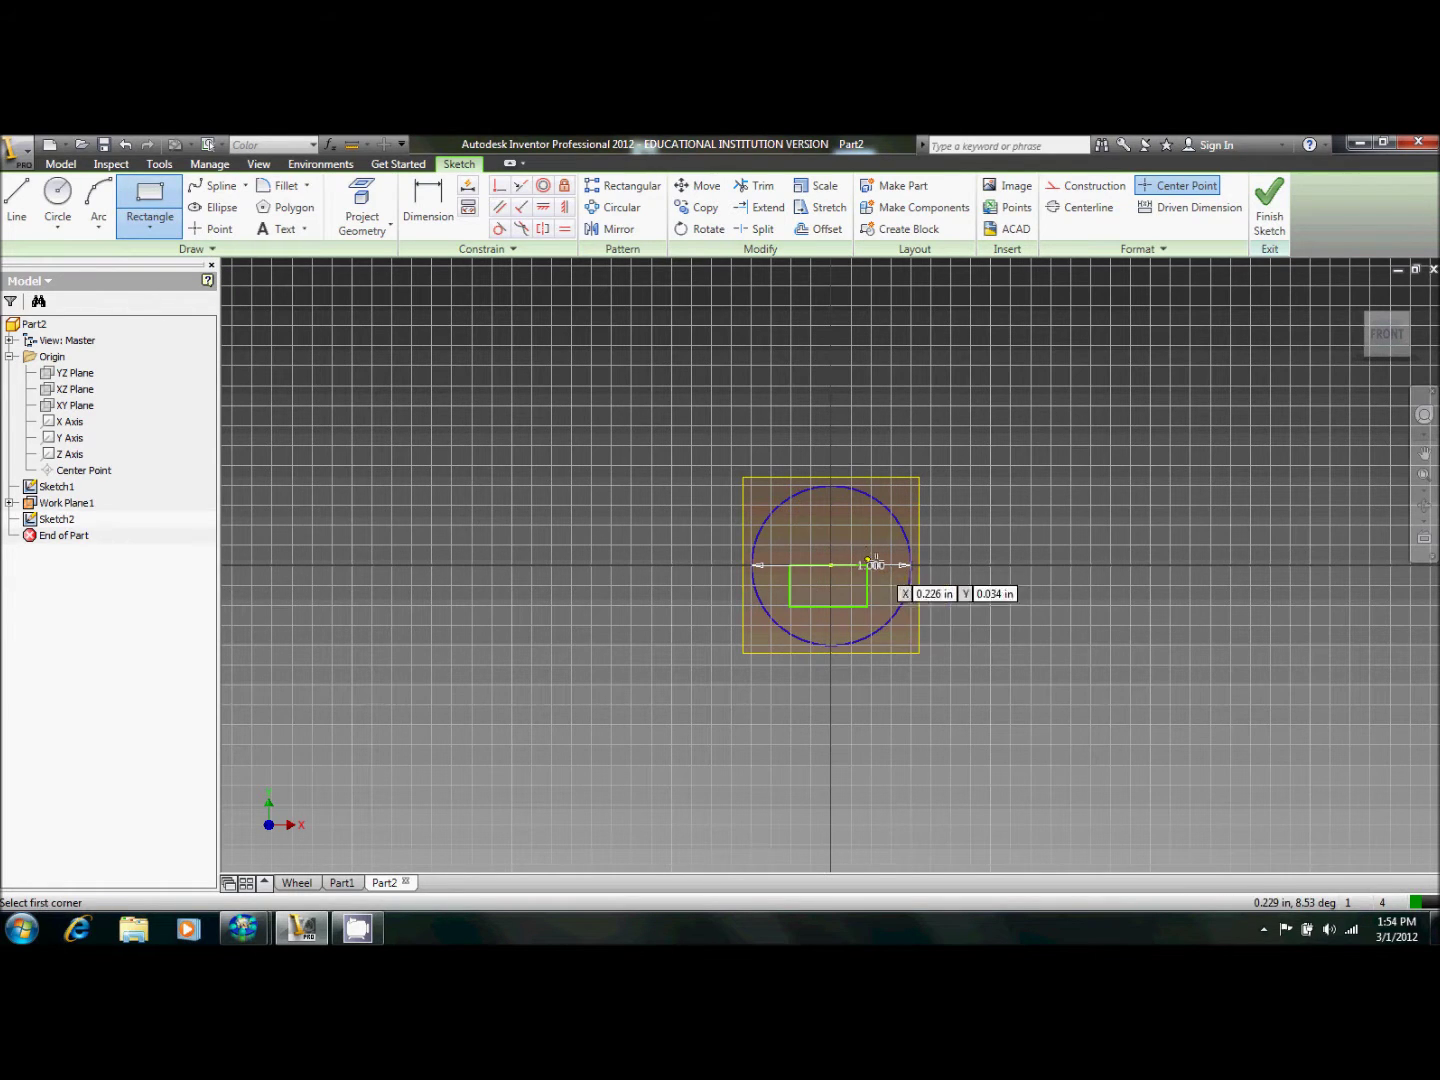
Dimension the rectangle's width and height to 1.000 in.
left_click(427, 205)
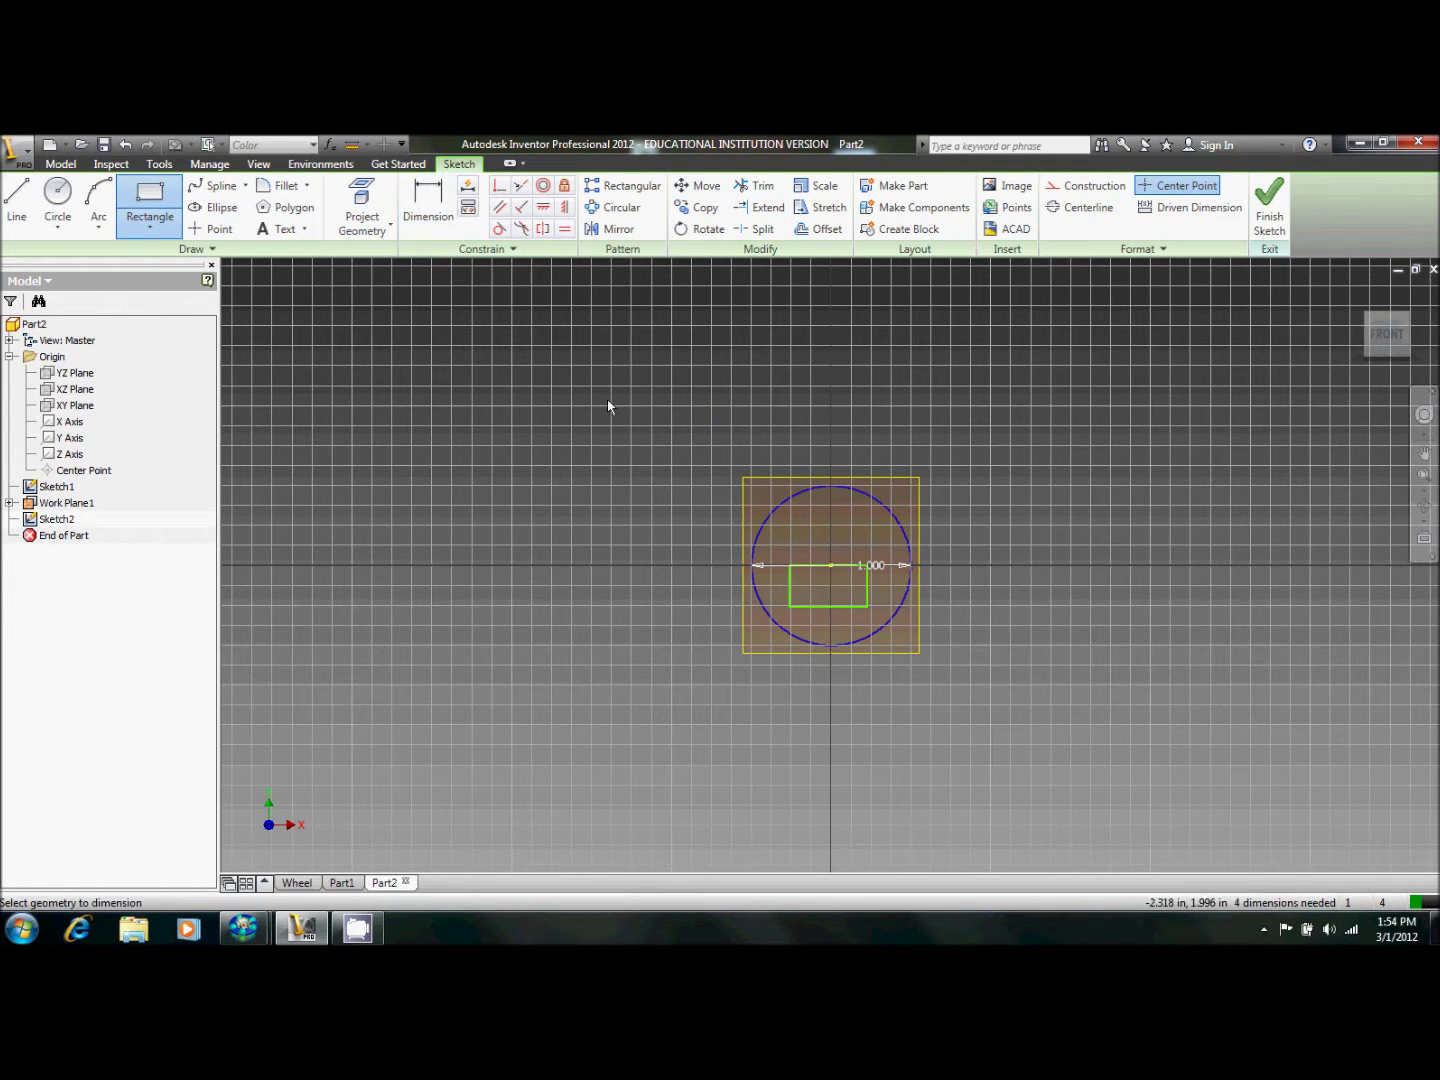
left_click(805, 563)
left_click(823, 425)
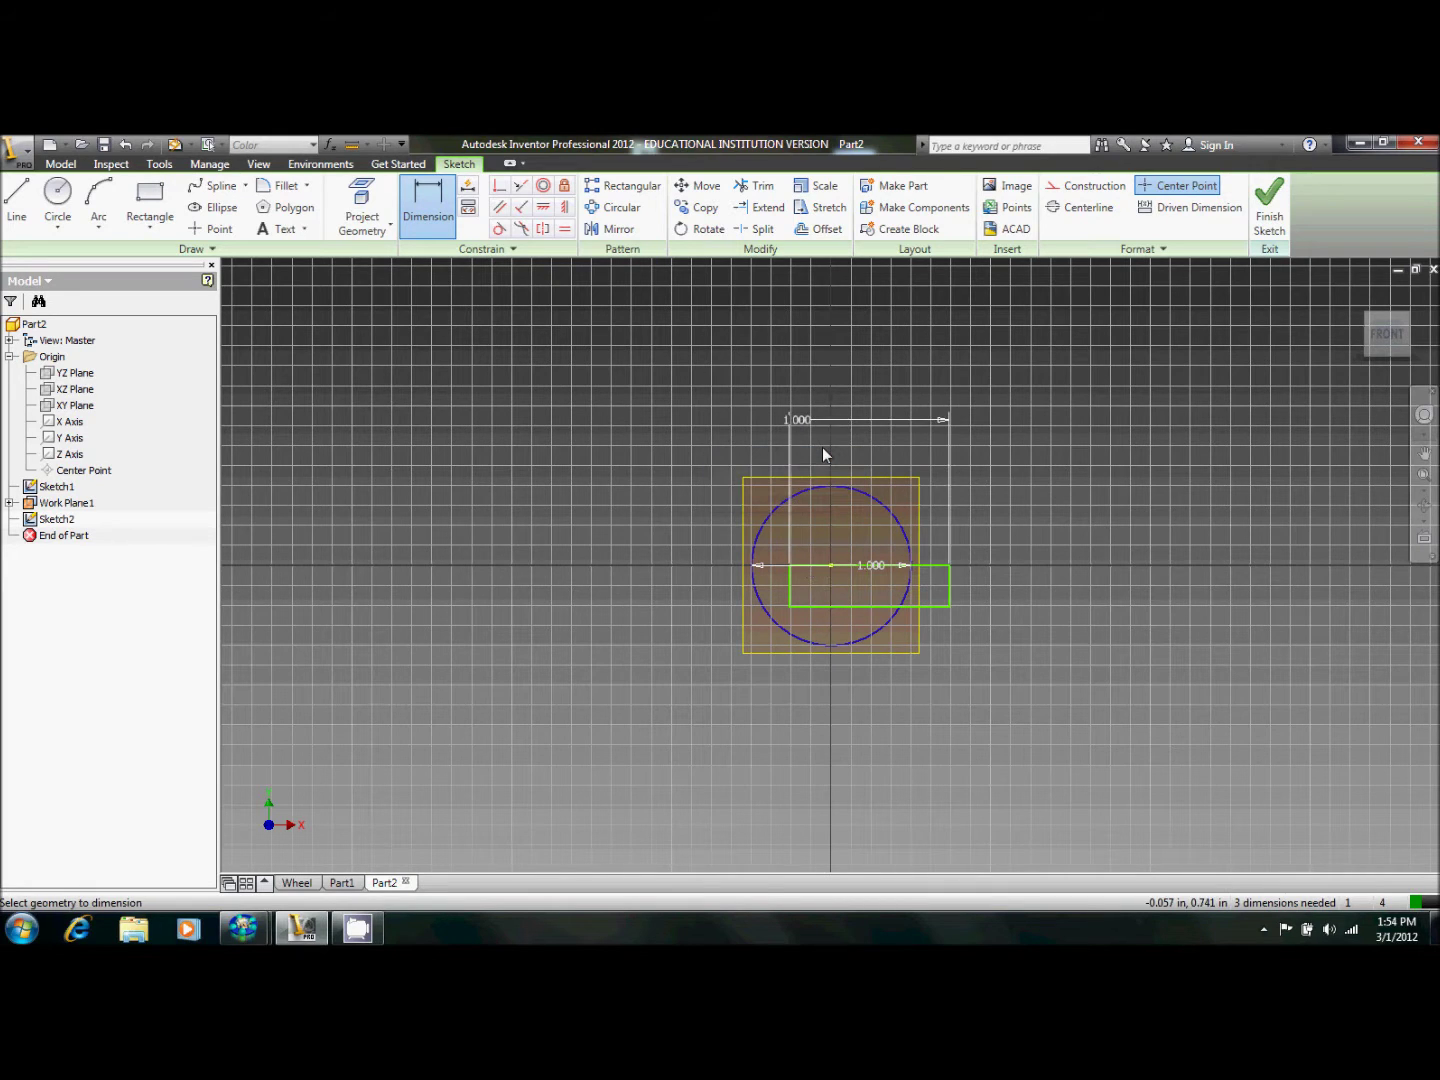
left_click(952, 587)
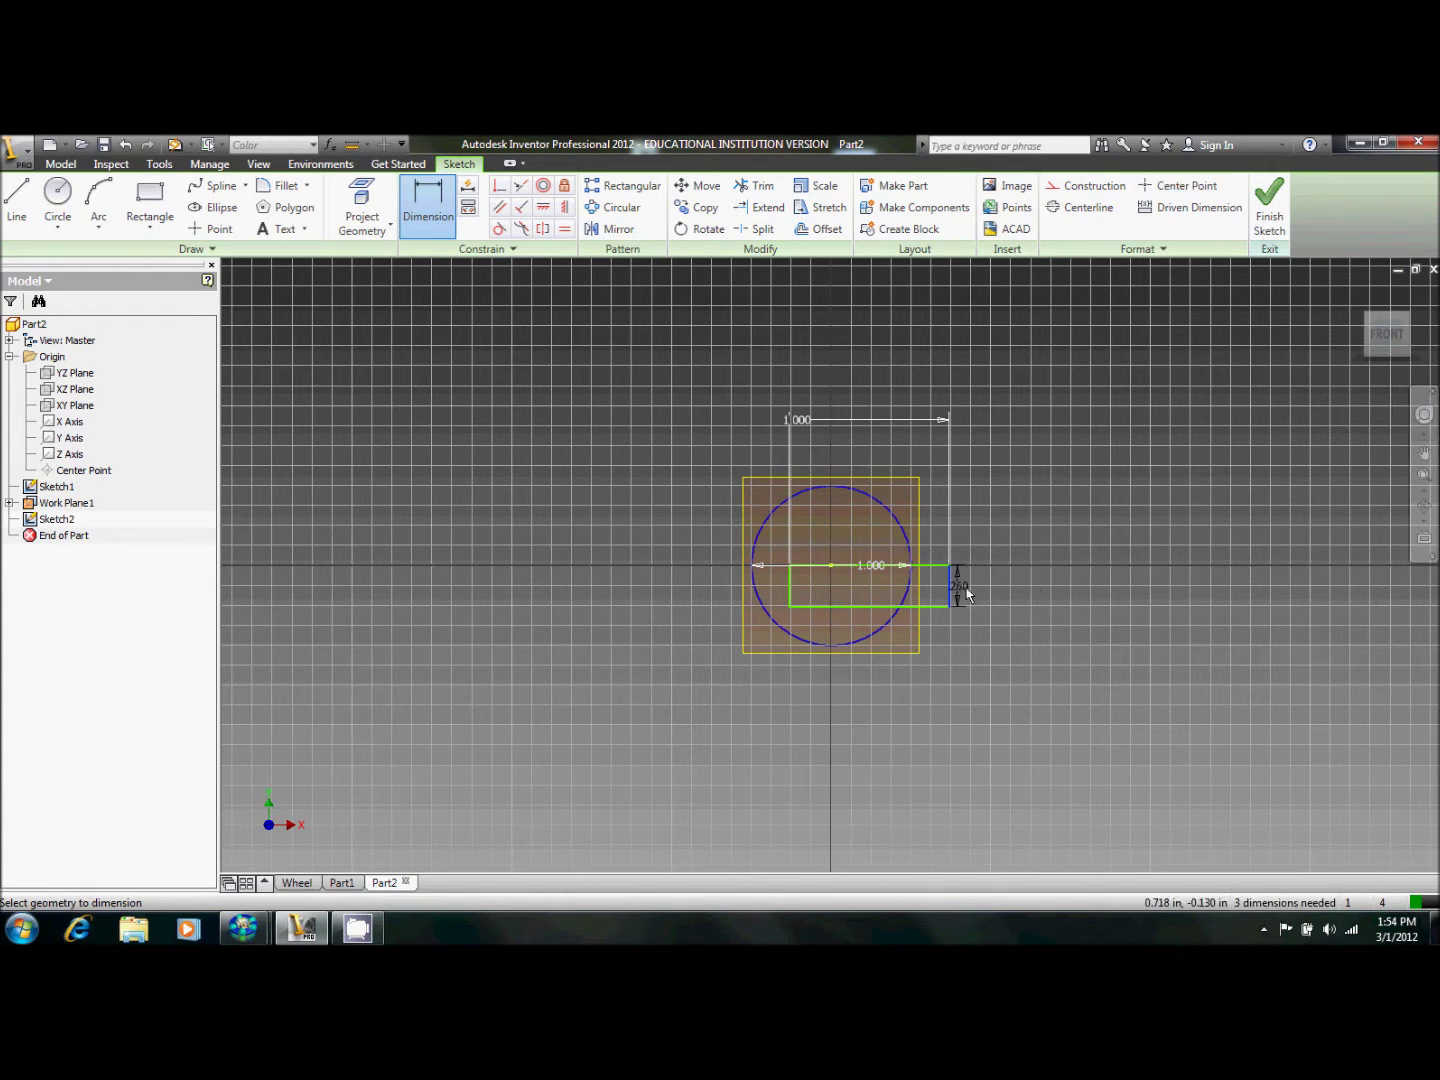
left_click(1034, 592)
type("1")
key("Return")
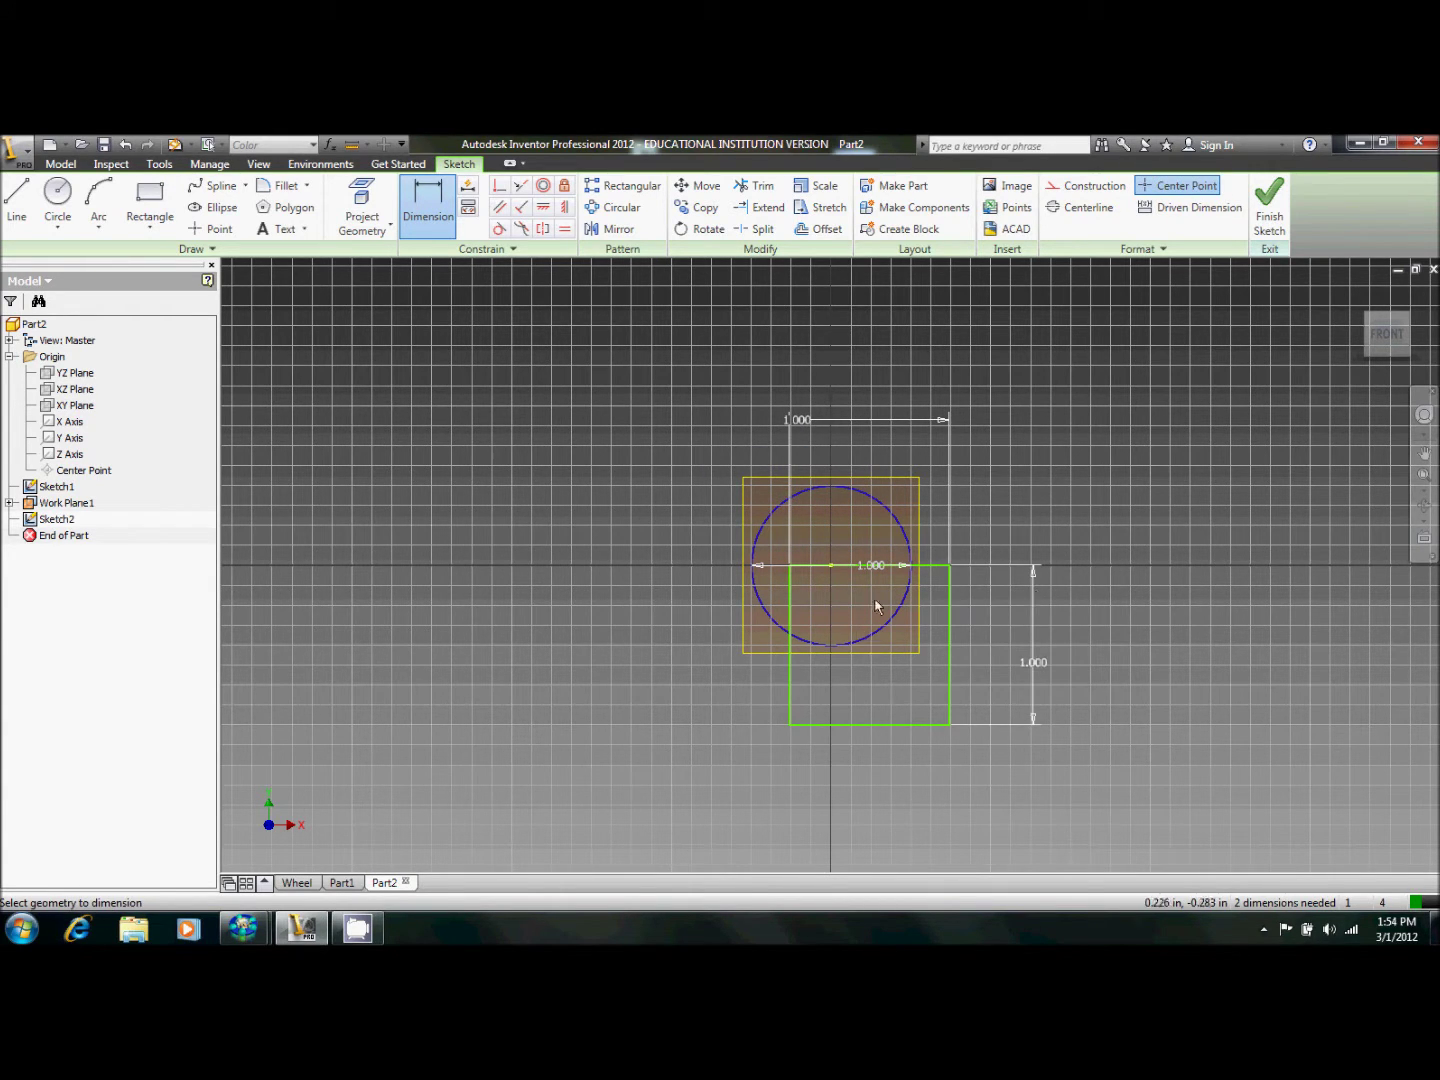
Centre the square with .500 vertical and horizontal offset dimensions, then finish the sketch.
scroll(833, 565, "up", 5)
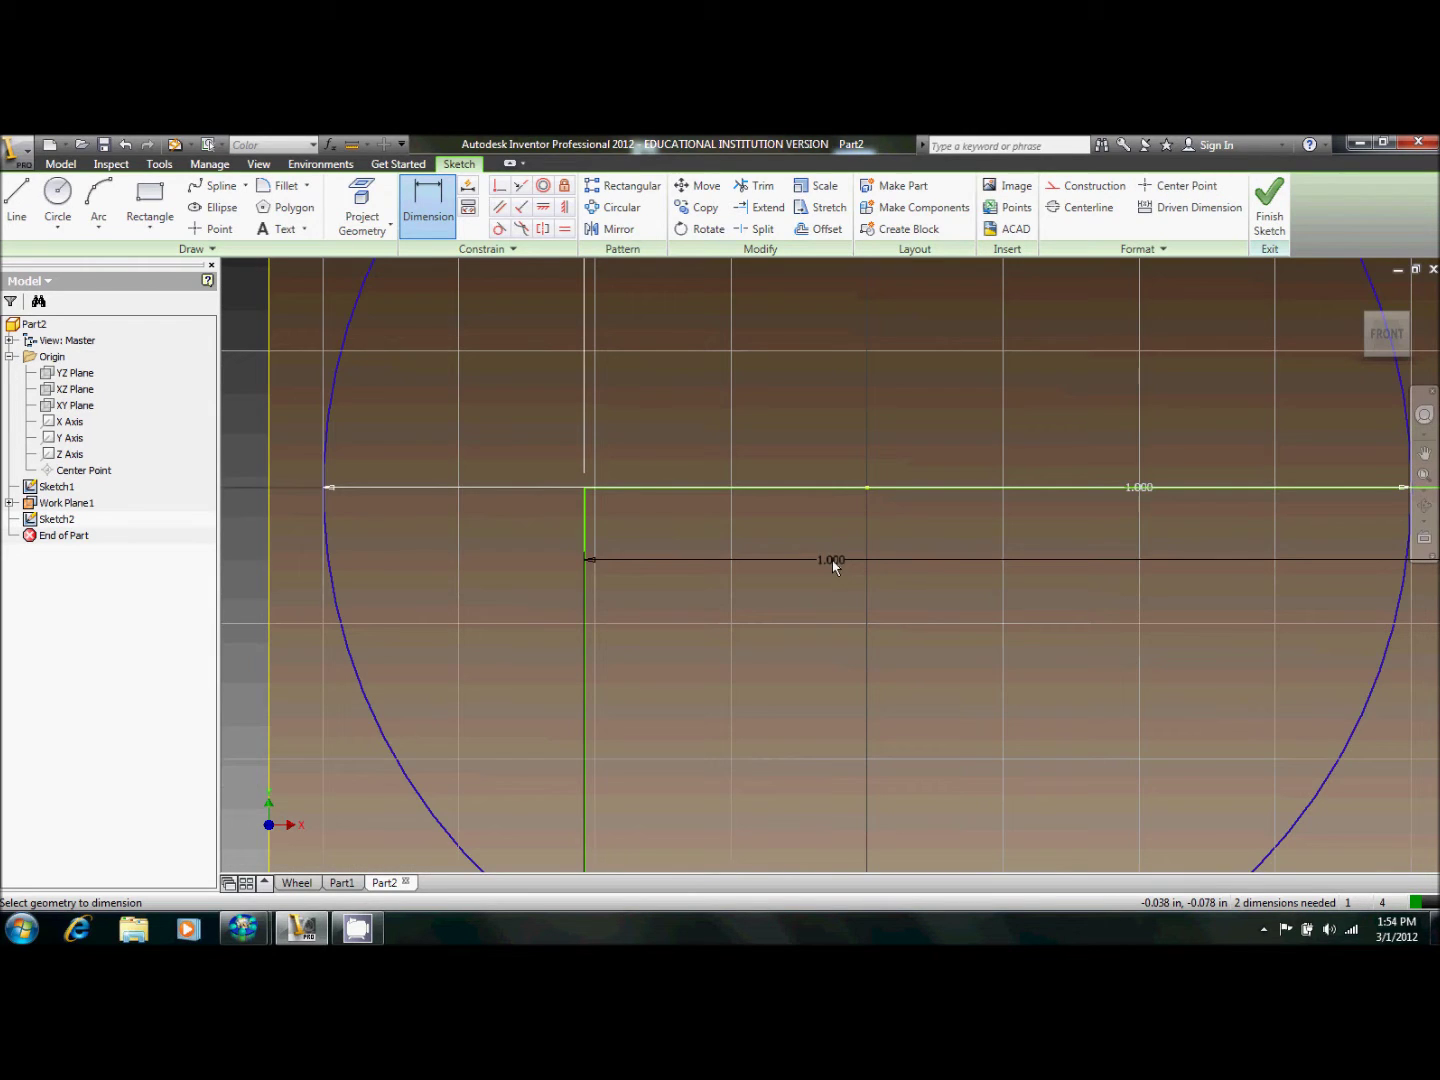
scroll(872, 490, "up", 5)
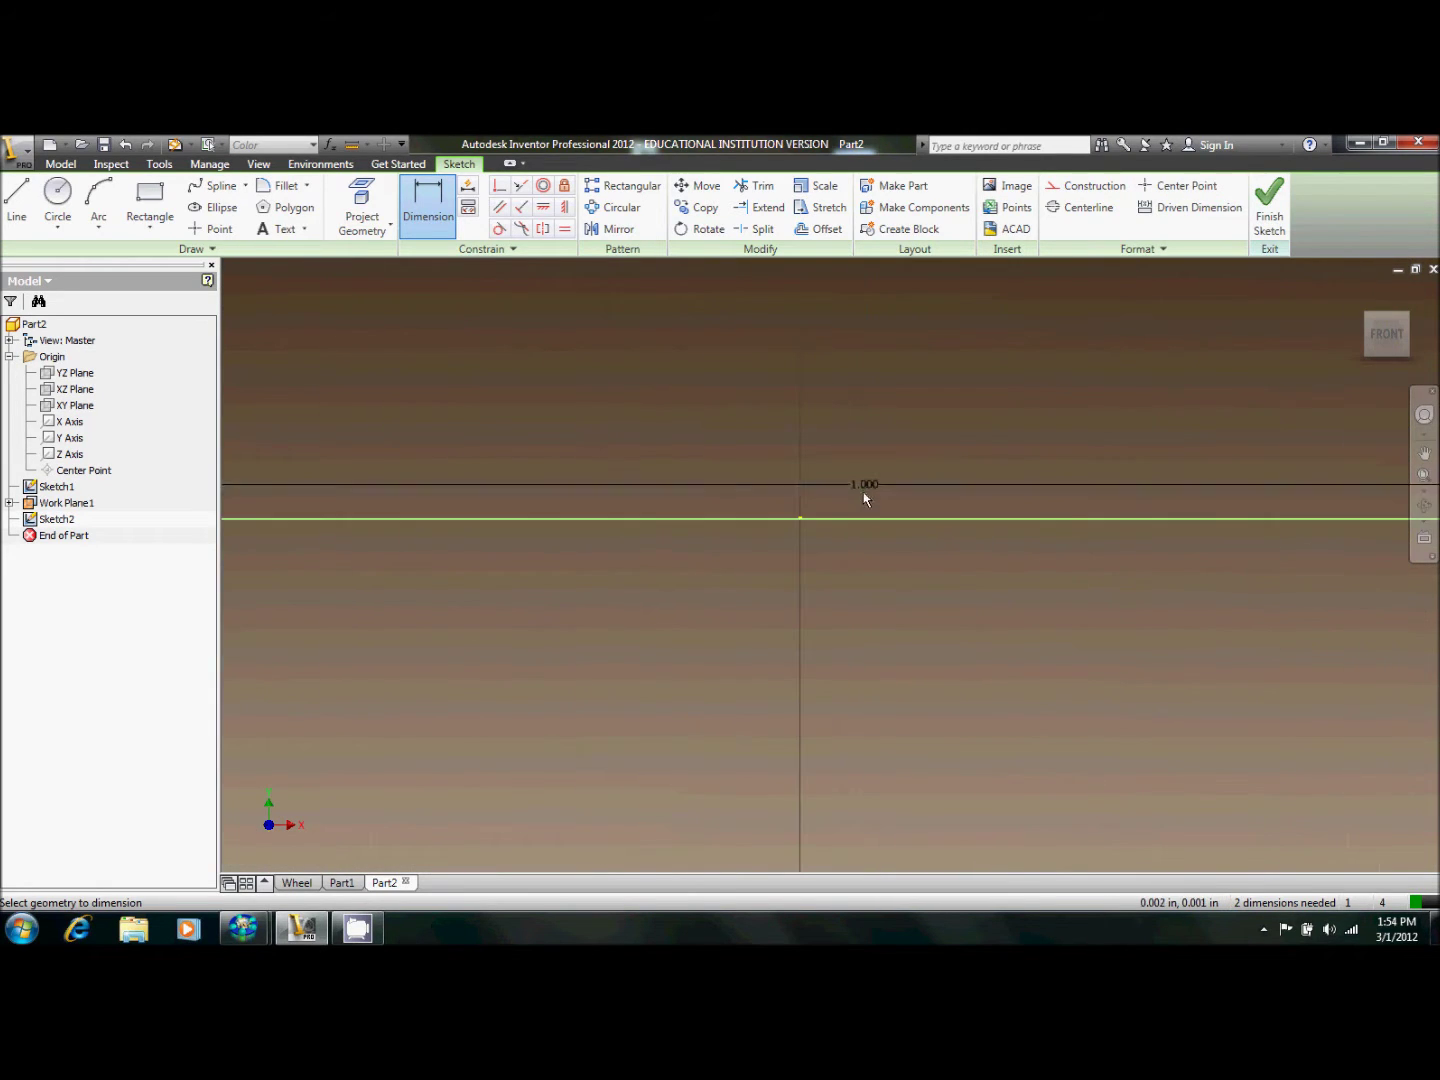
left_click(802, 517)
scroll(803, 516, "down", 10)
left_click(732, 542)
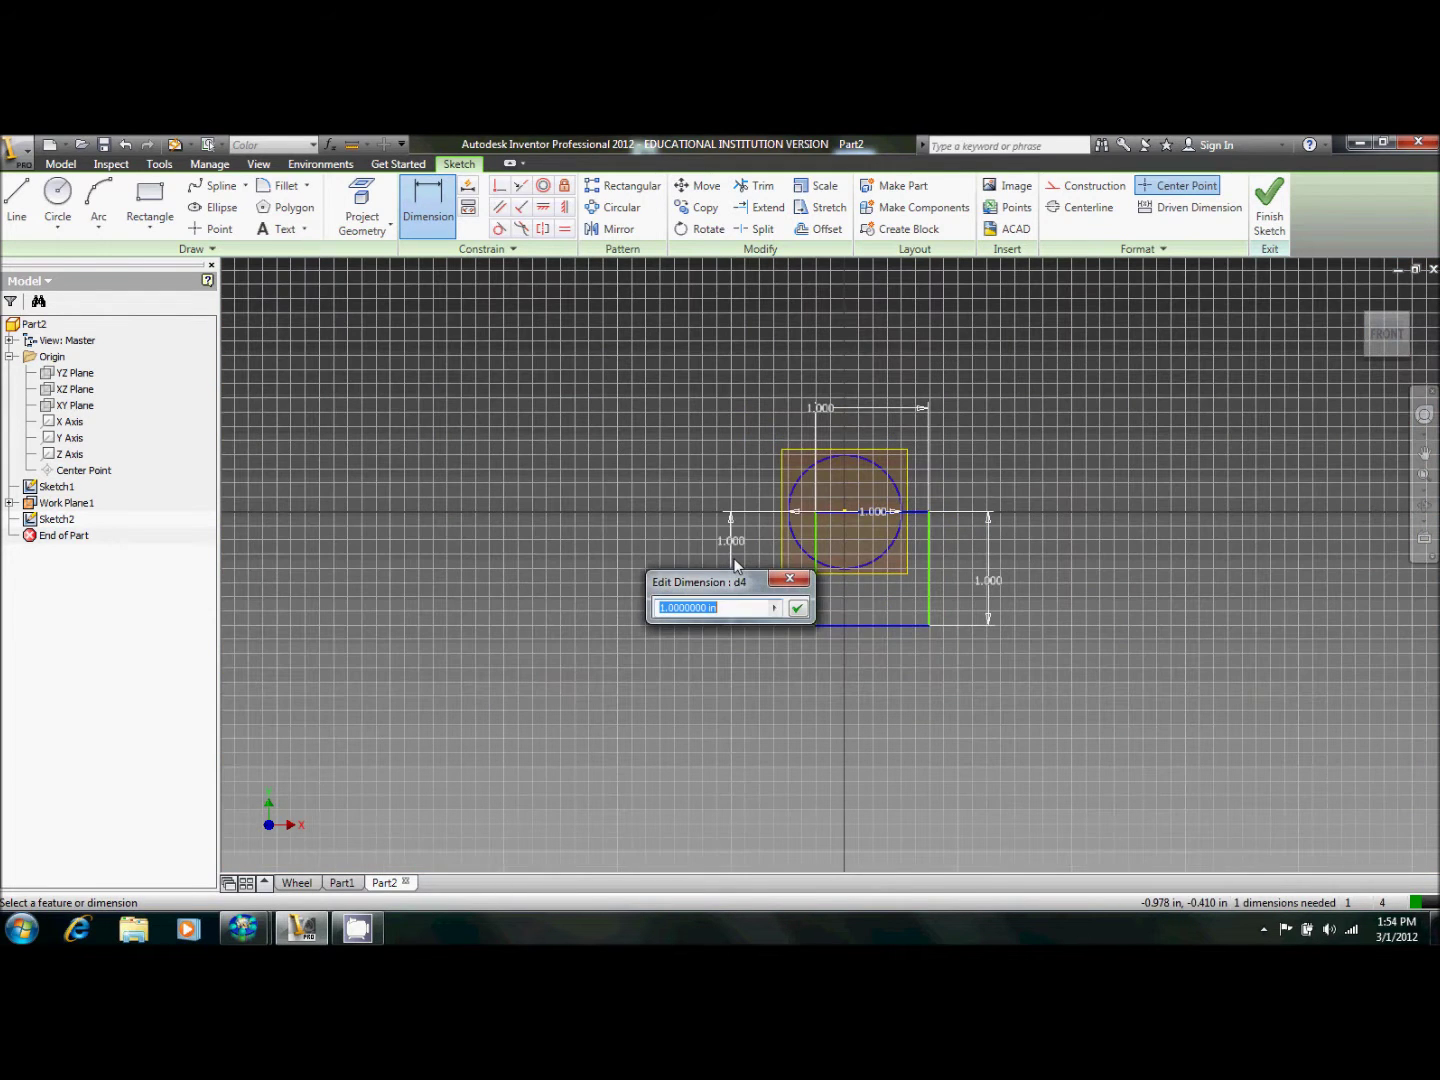
type(".5")
key("Return")
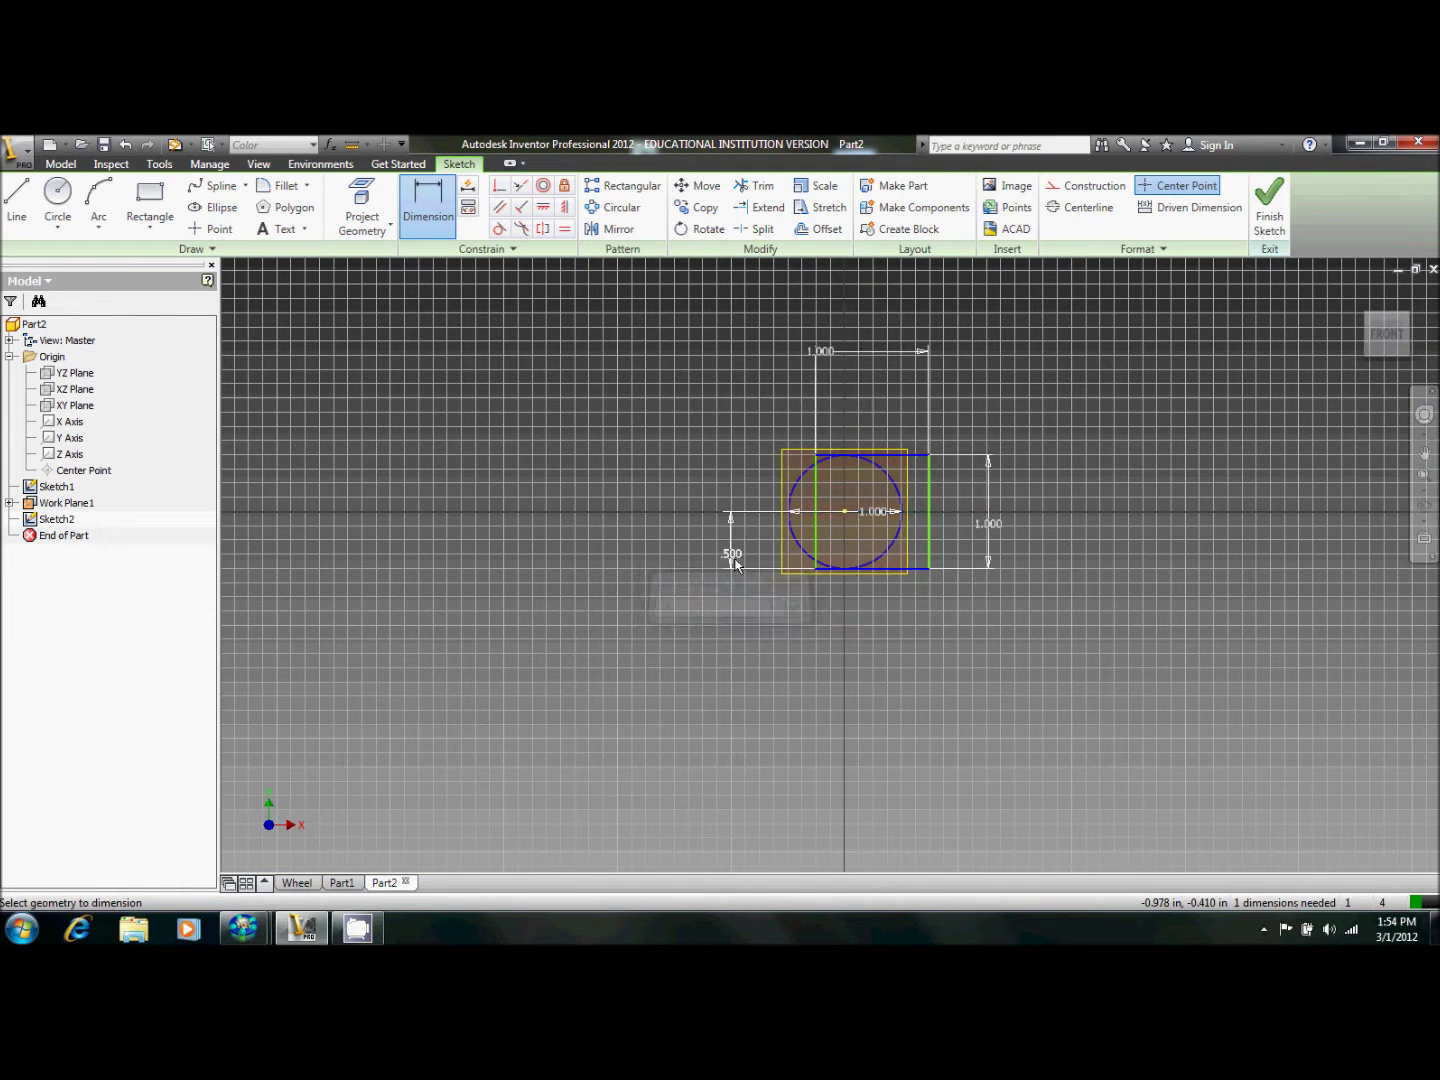
scroll(489, 540, "up", 5)
scroll(426, 620, "down", 4)
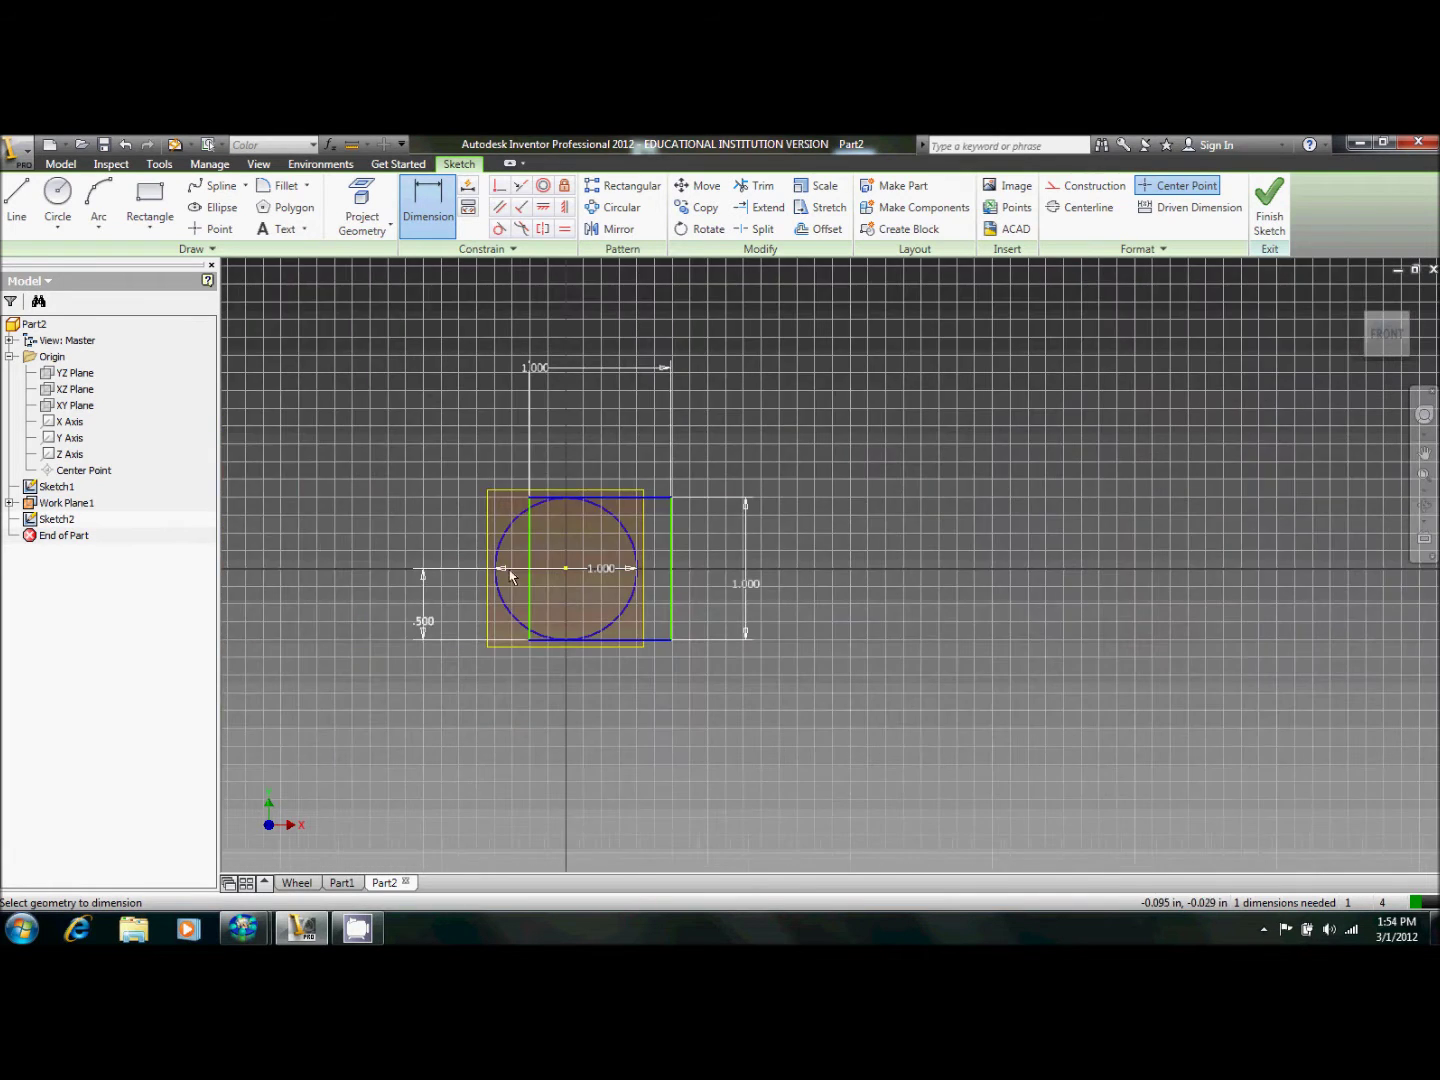
scroll(620, 571, "up", 2)
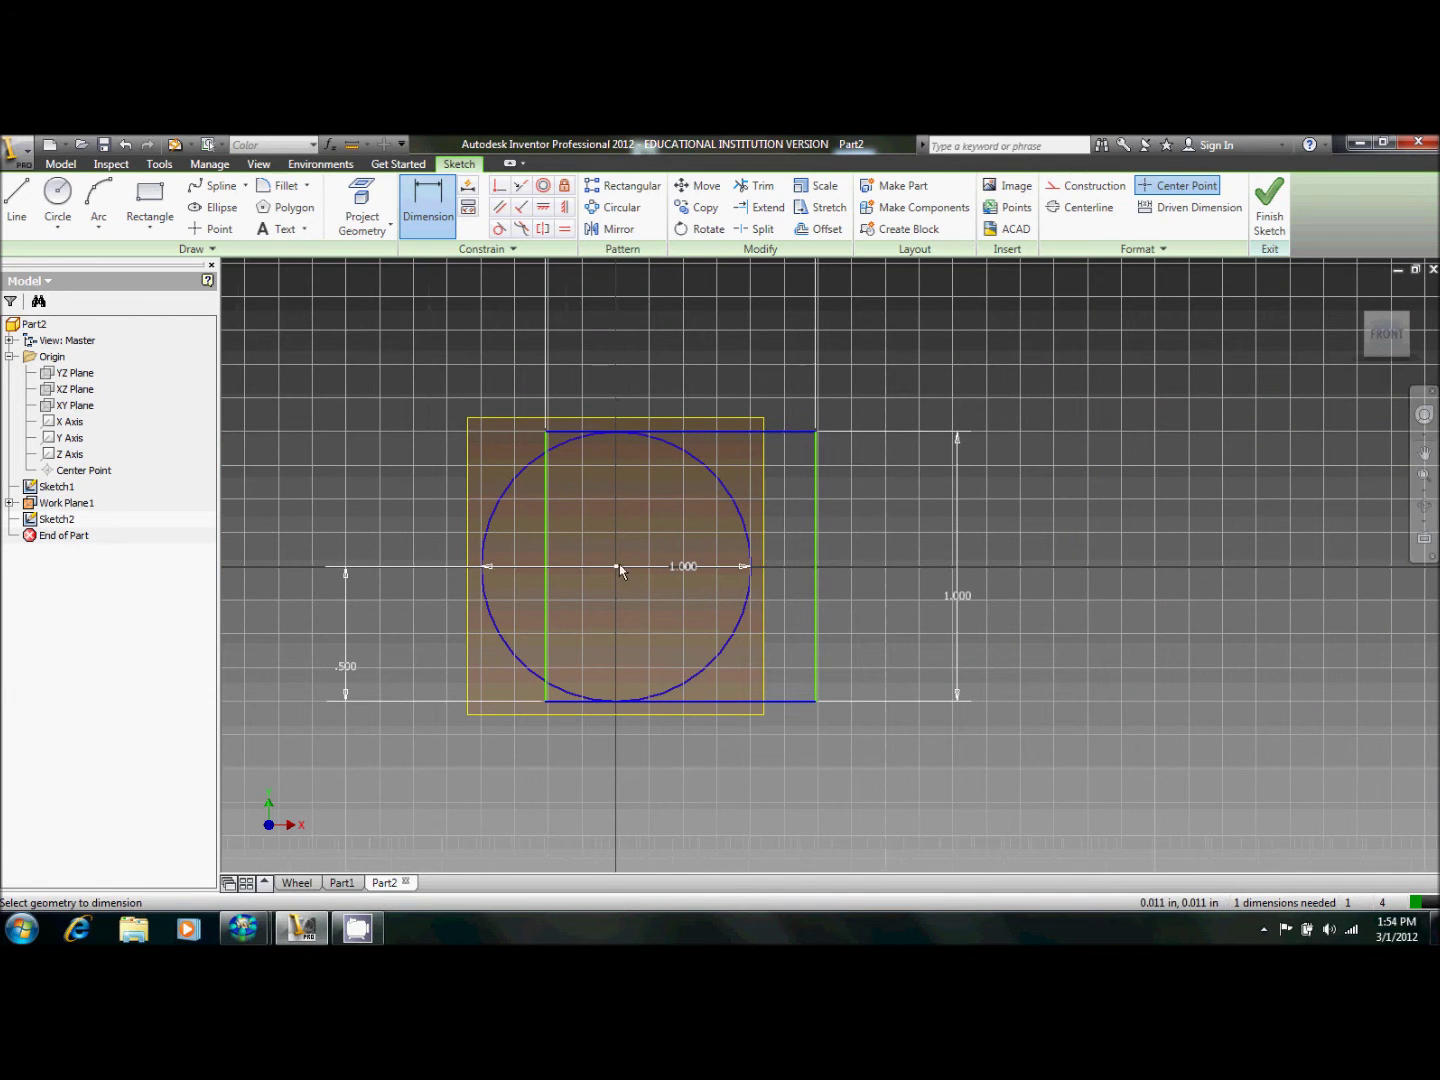
left_click(817, 572)
left_click(747, 356)
type(".5")
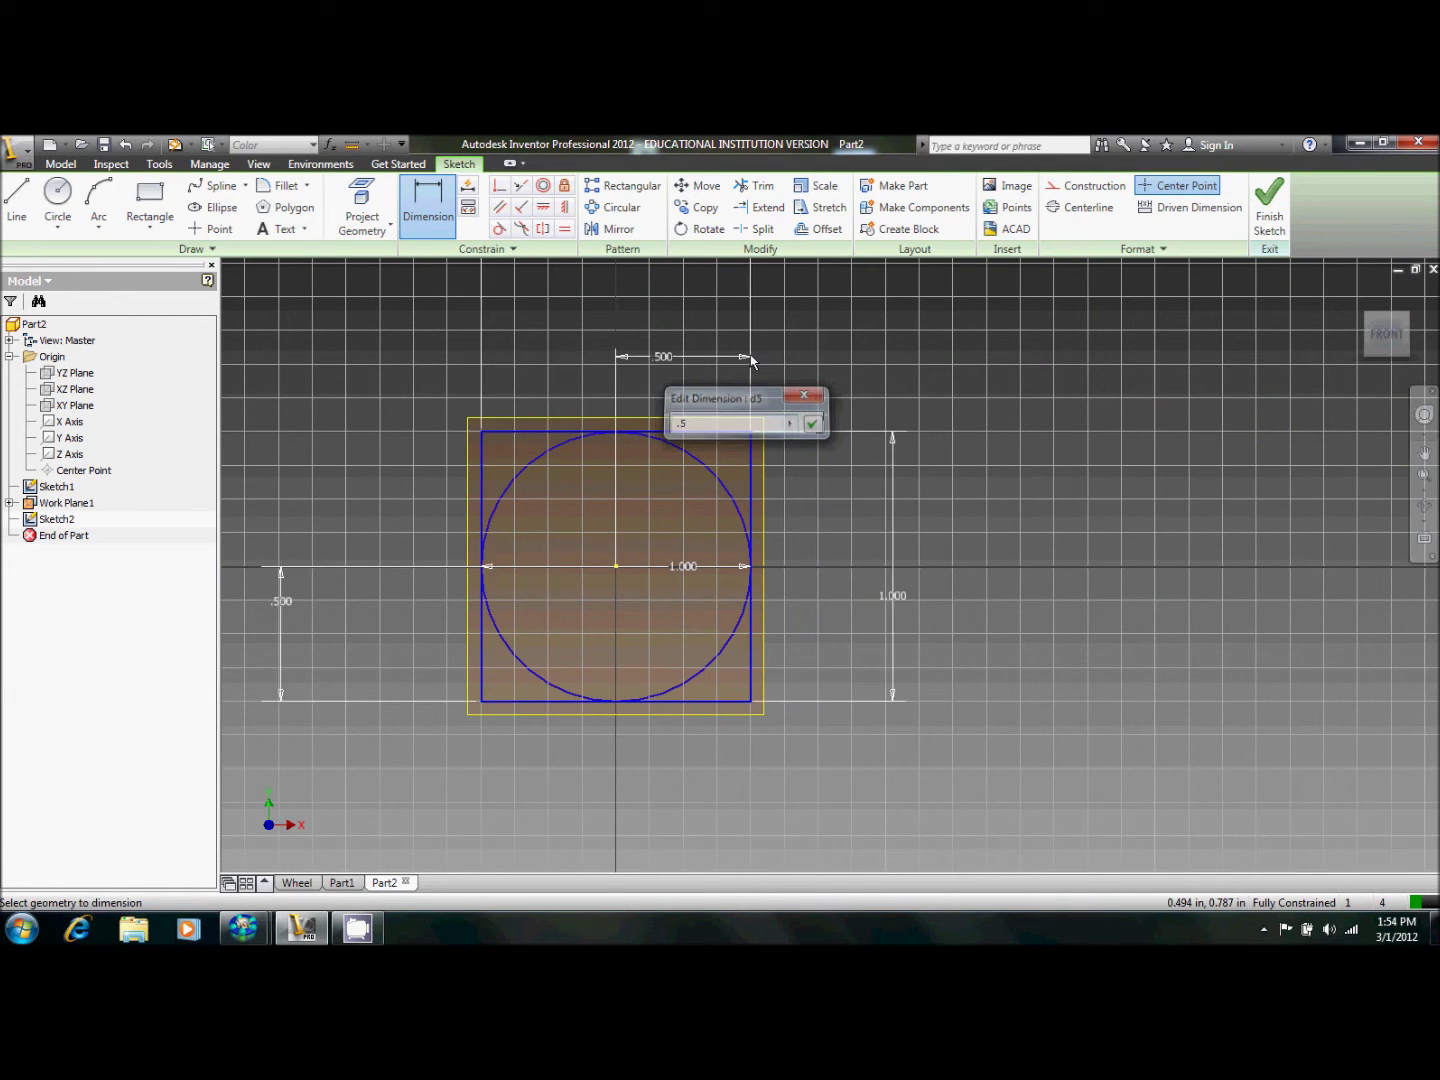
key("Return")
scroll(814, 567, "down", 4)
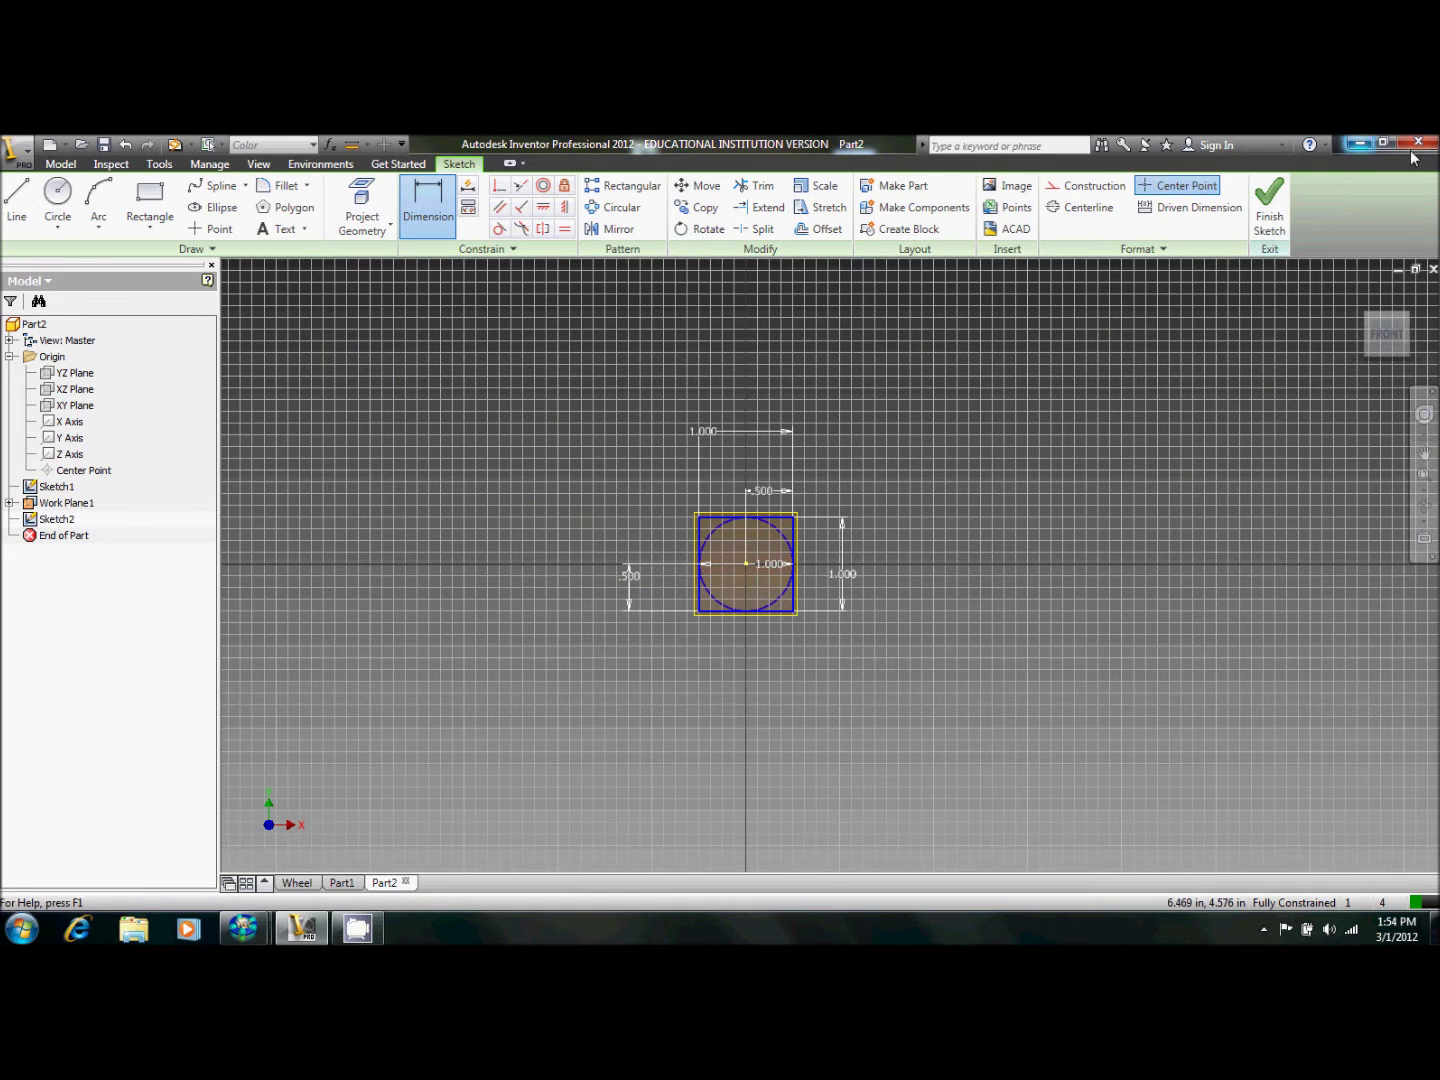
left_click(1269, 207)
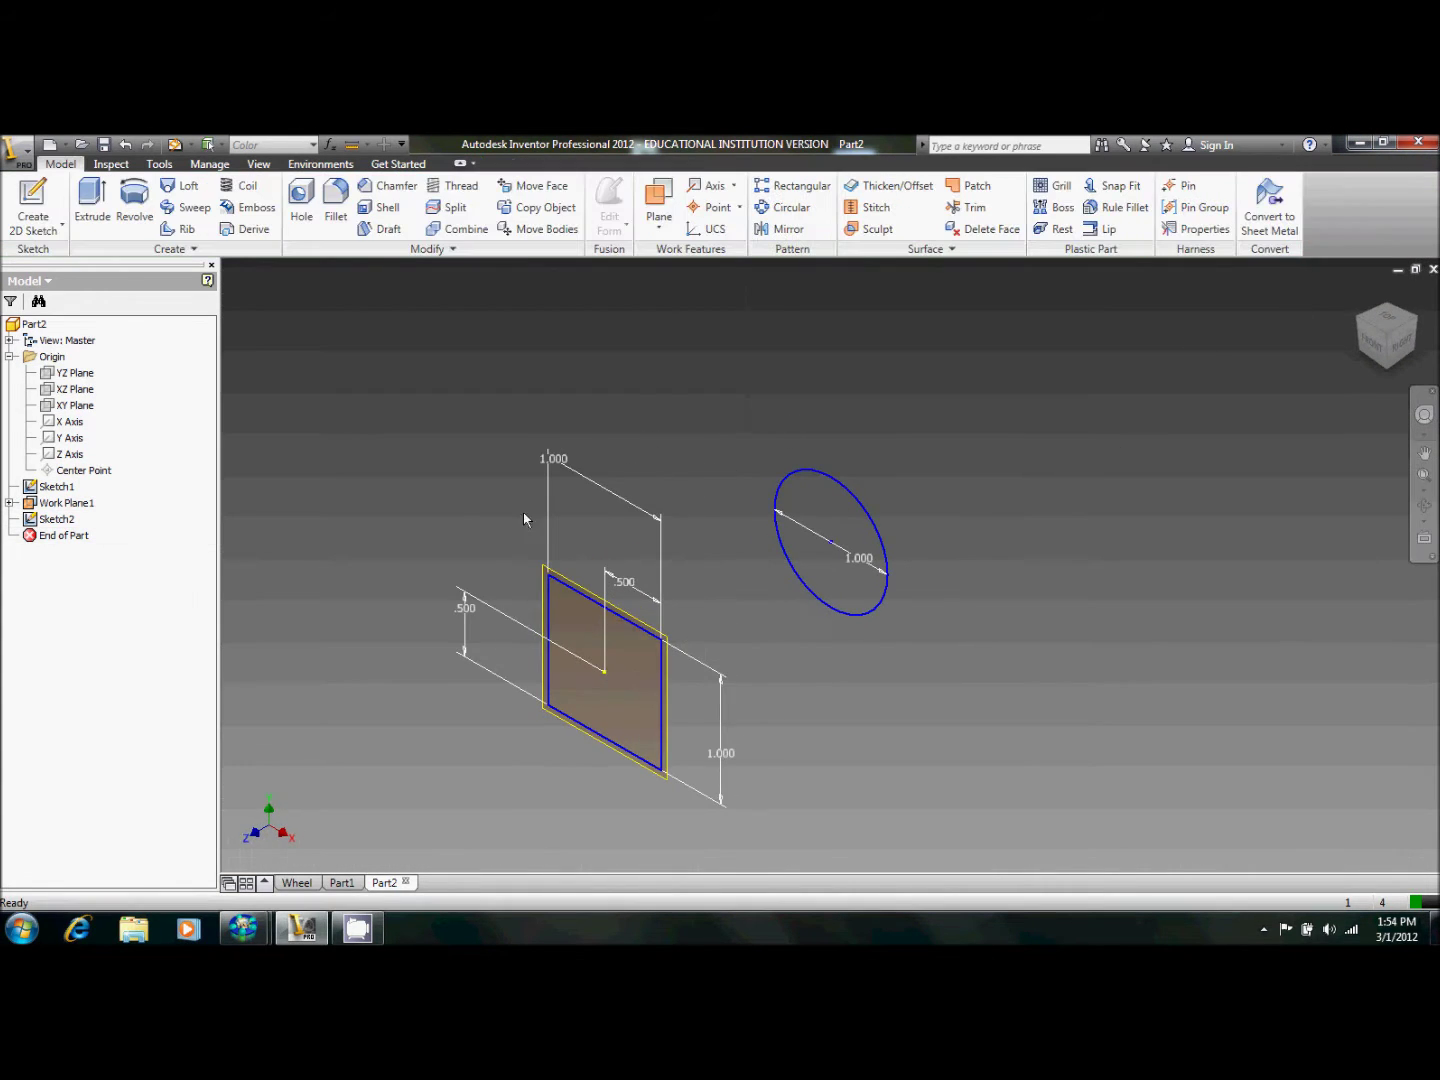
Add Work Plane2 offset 1 in from the square's plane and open Sketch3 on it.
left_click(676, 228)
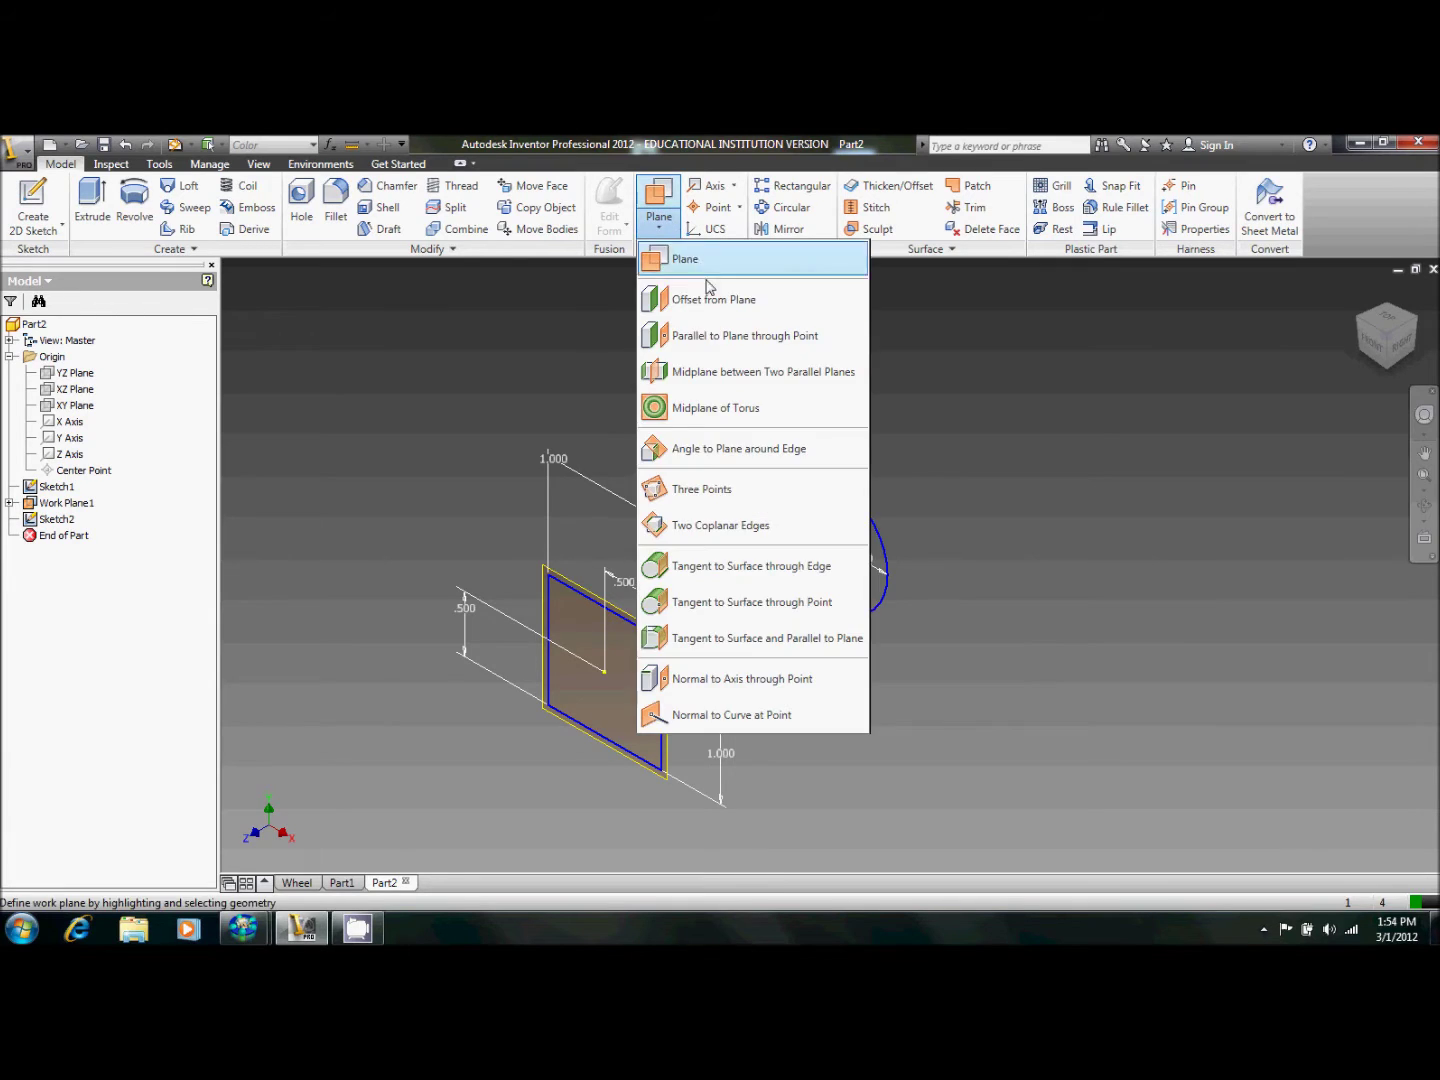
left_click(675, 298)
left_click(668, 665)
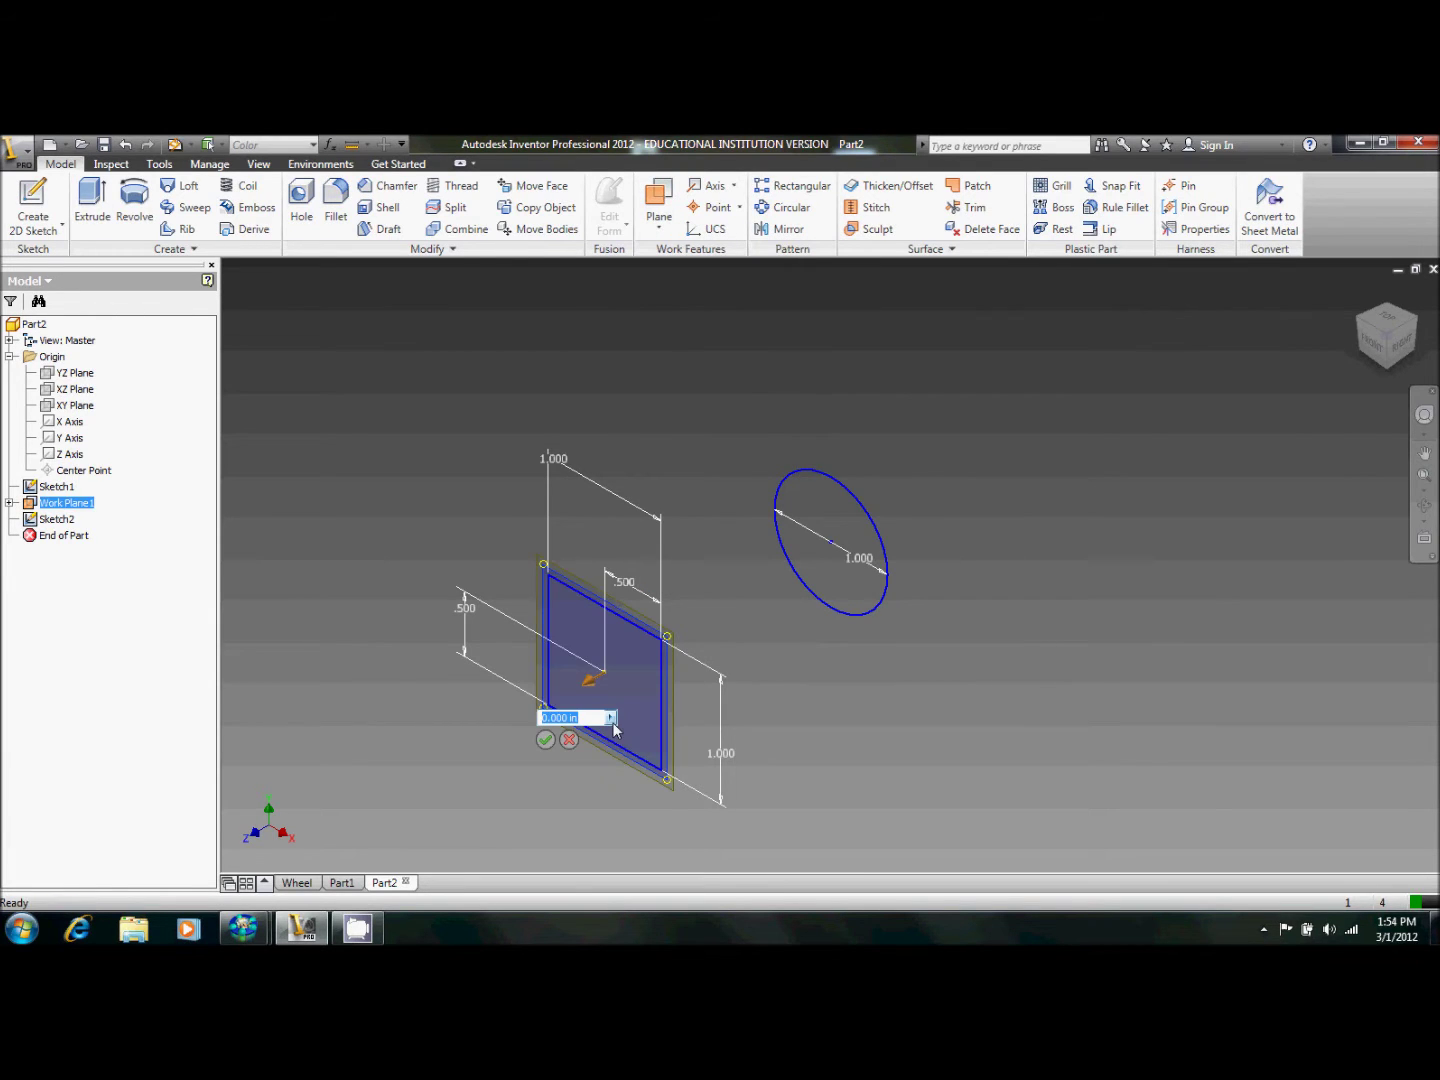
type("1")
key("Return")
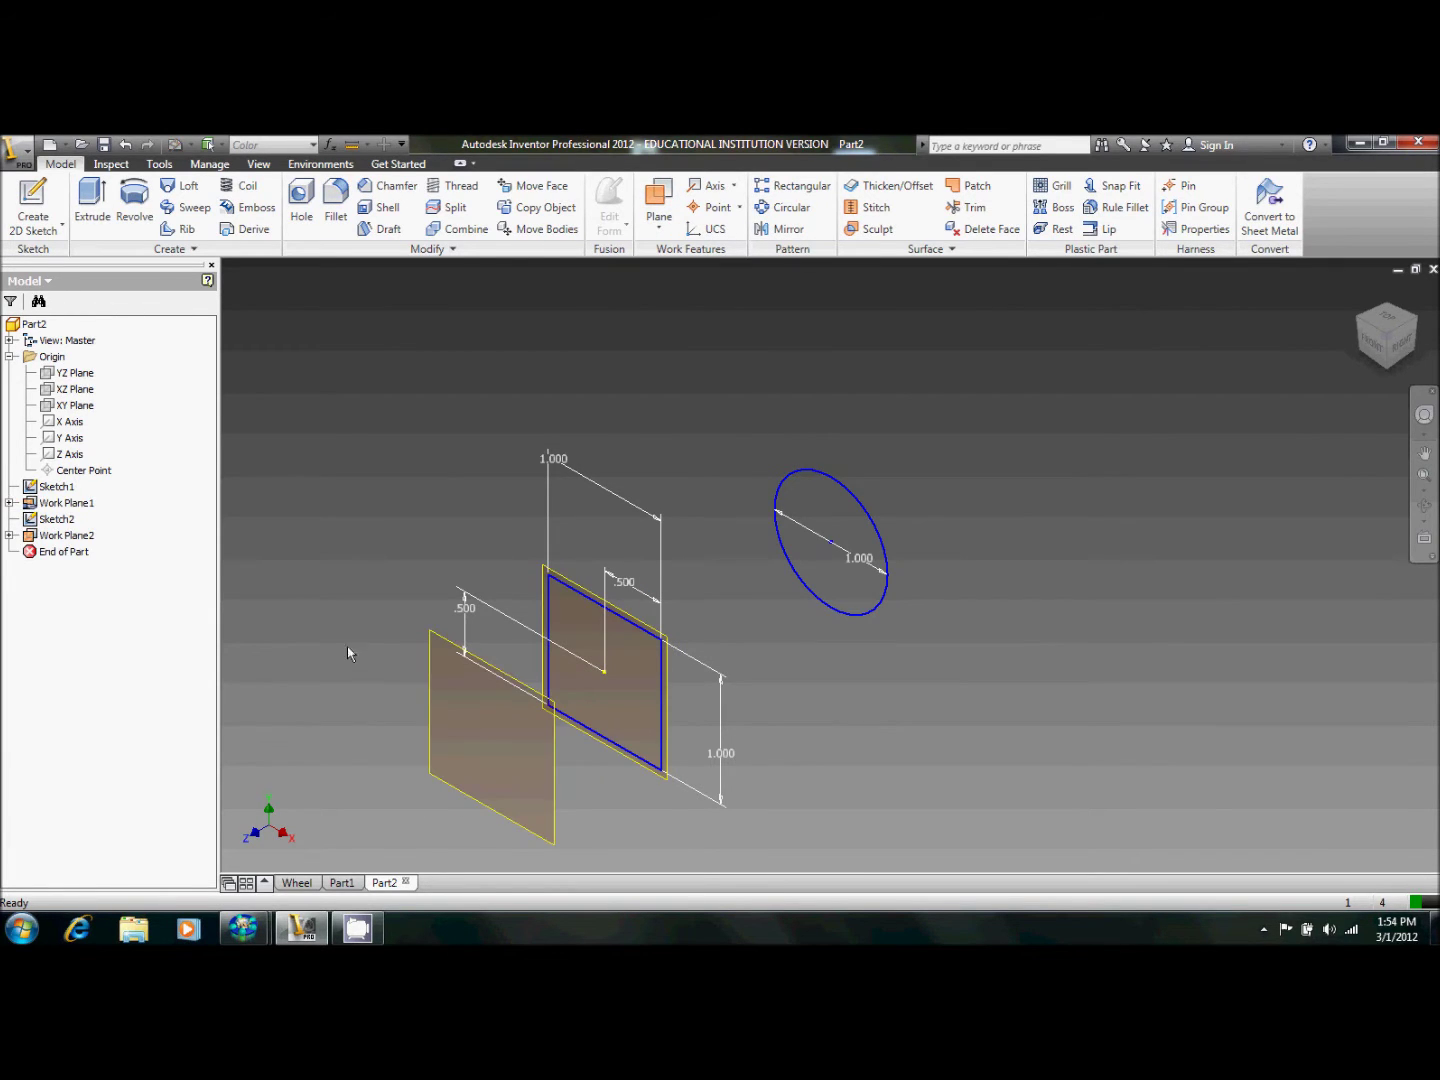
key("s")
left_click(551, 739)
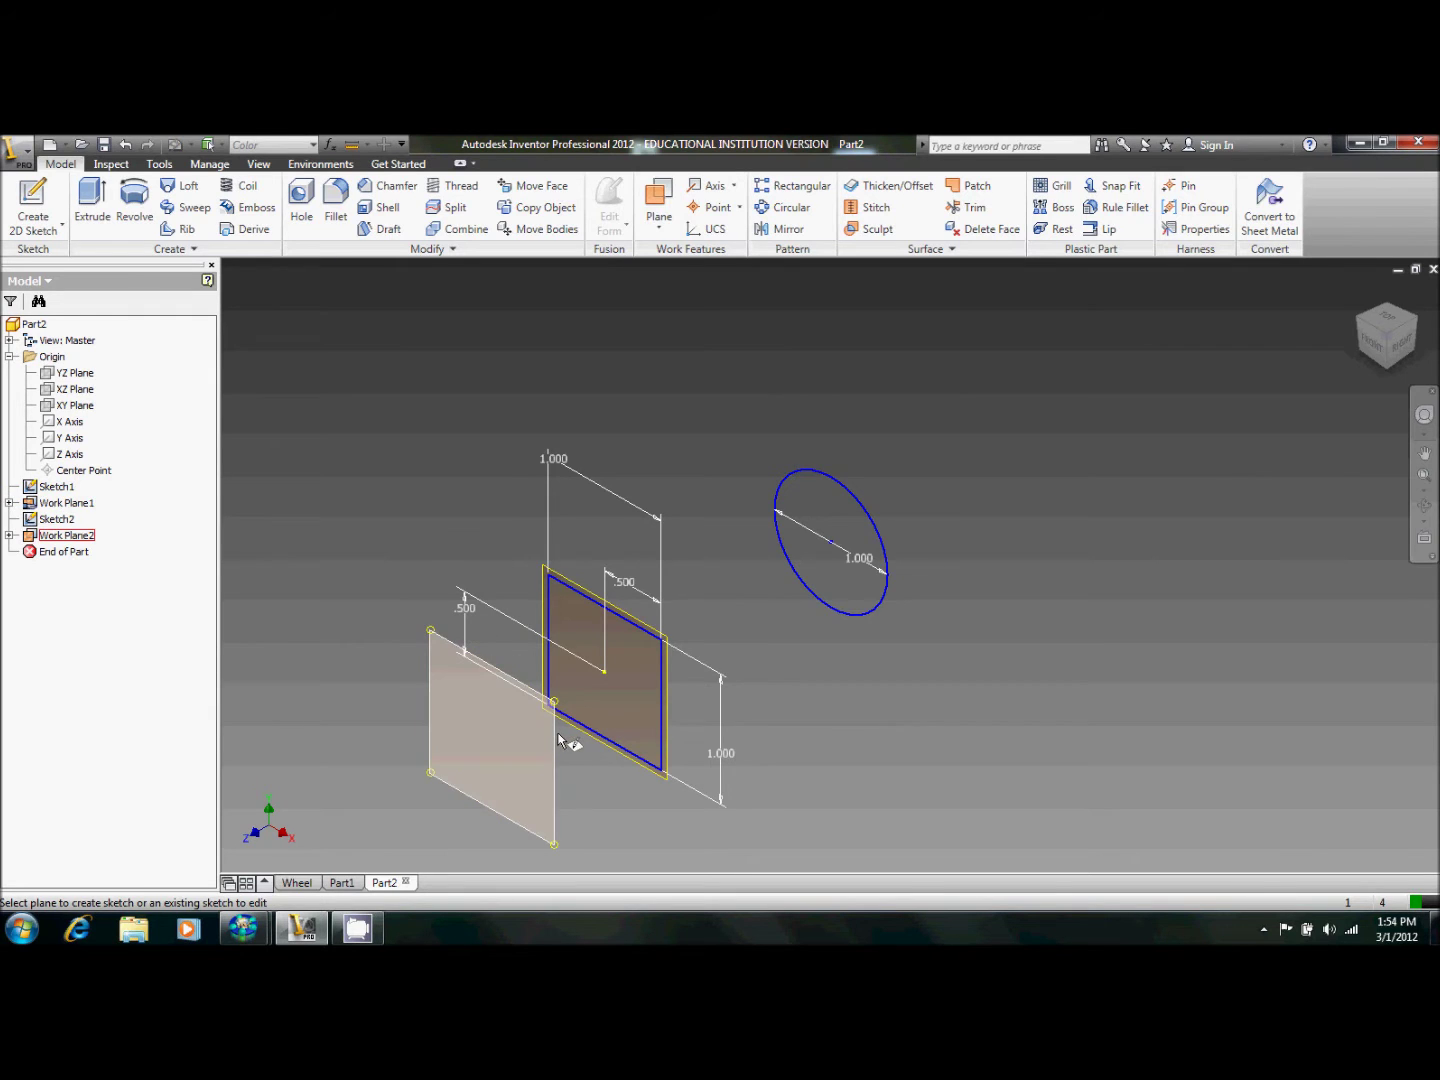
Draw a triangle centred on the sketch origin with a vertex on the circle.
left_click(292, 207)
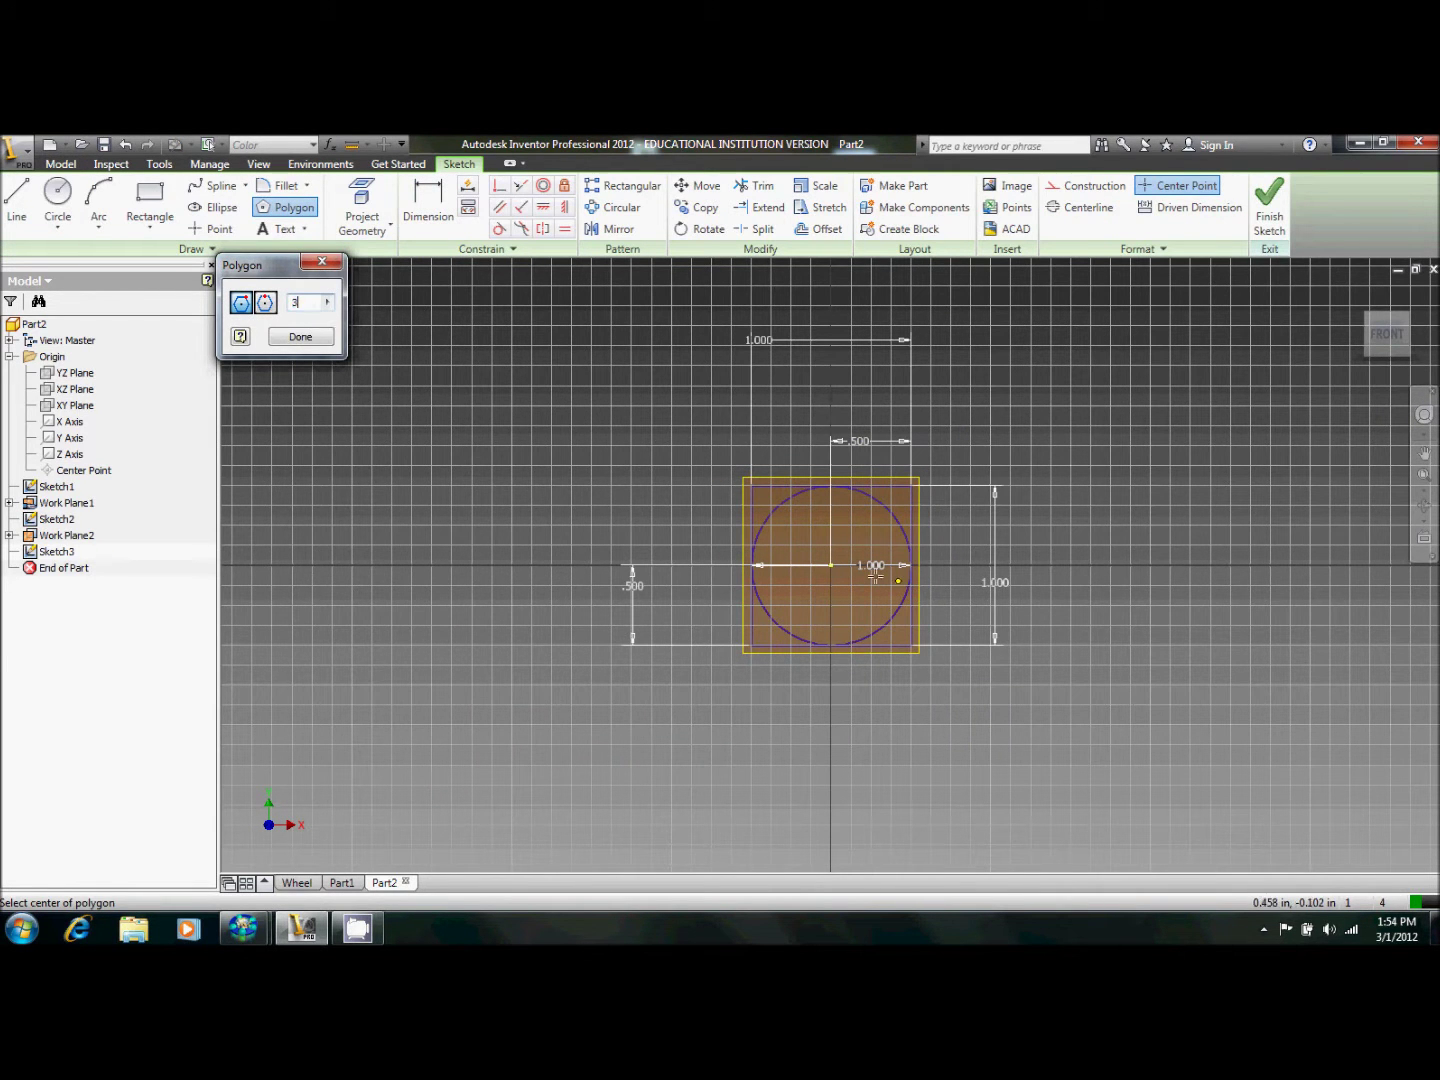
scroll(875, 576, "down", 3)
left_click(821, 571)
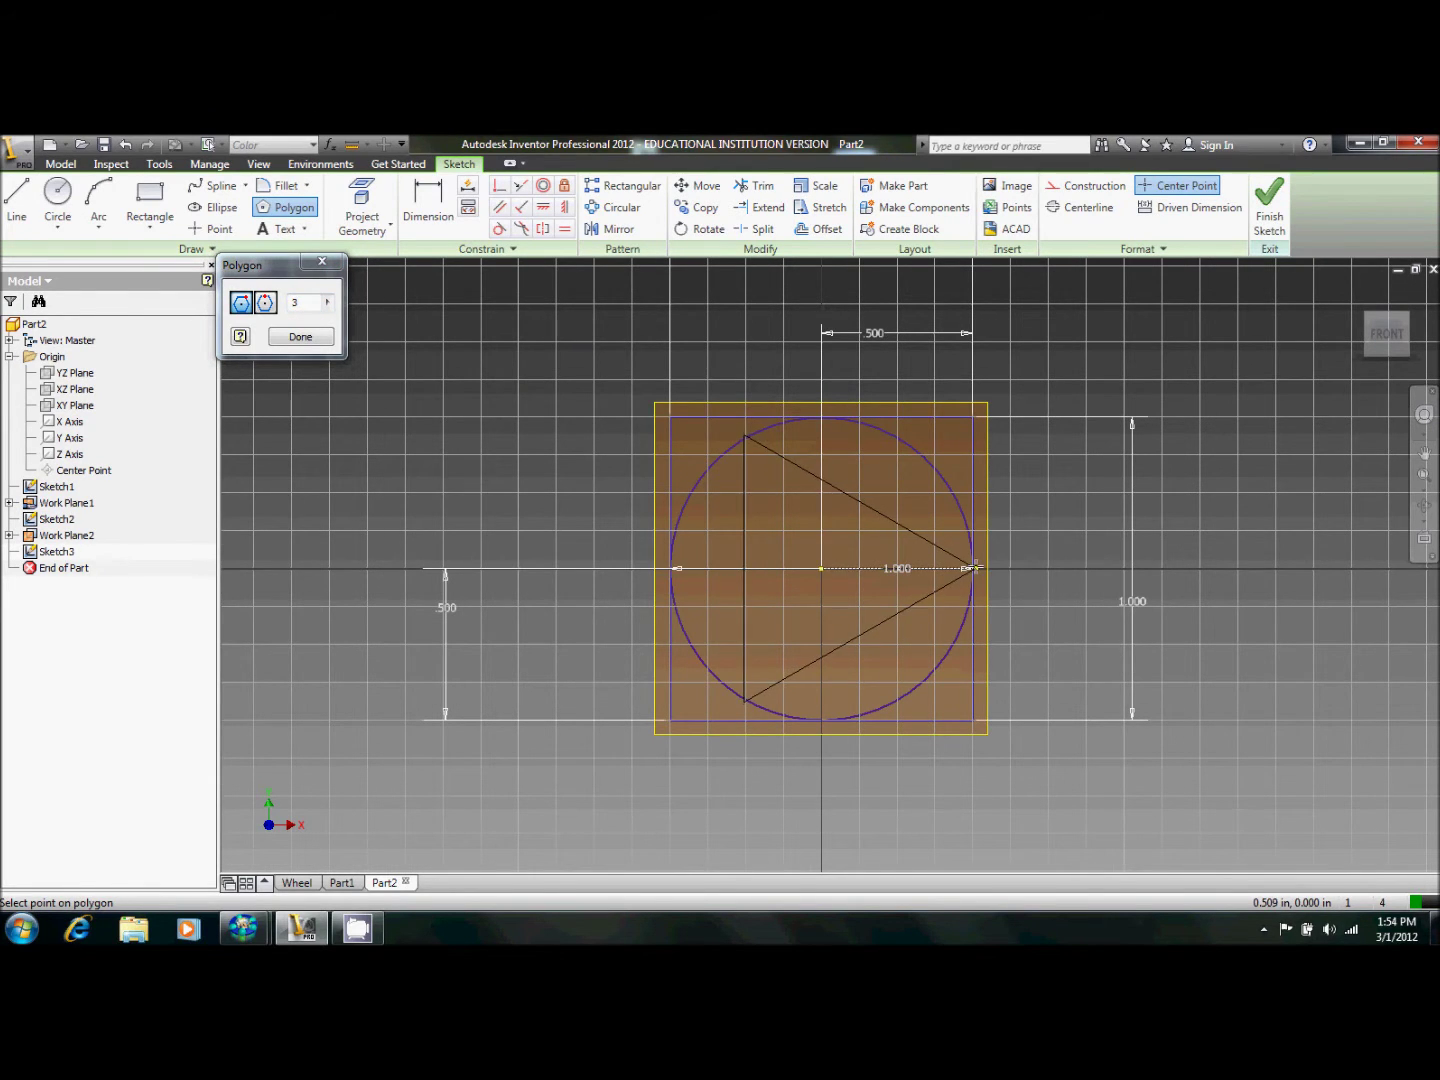
left_click(973, 568)
key("d")
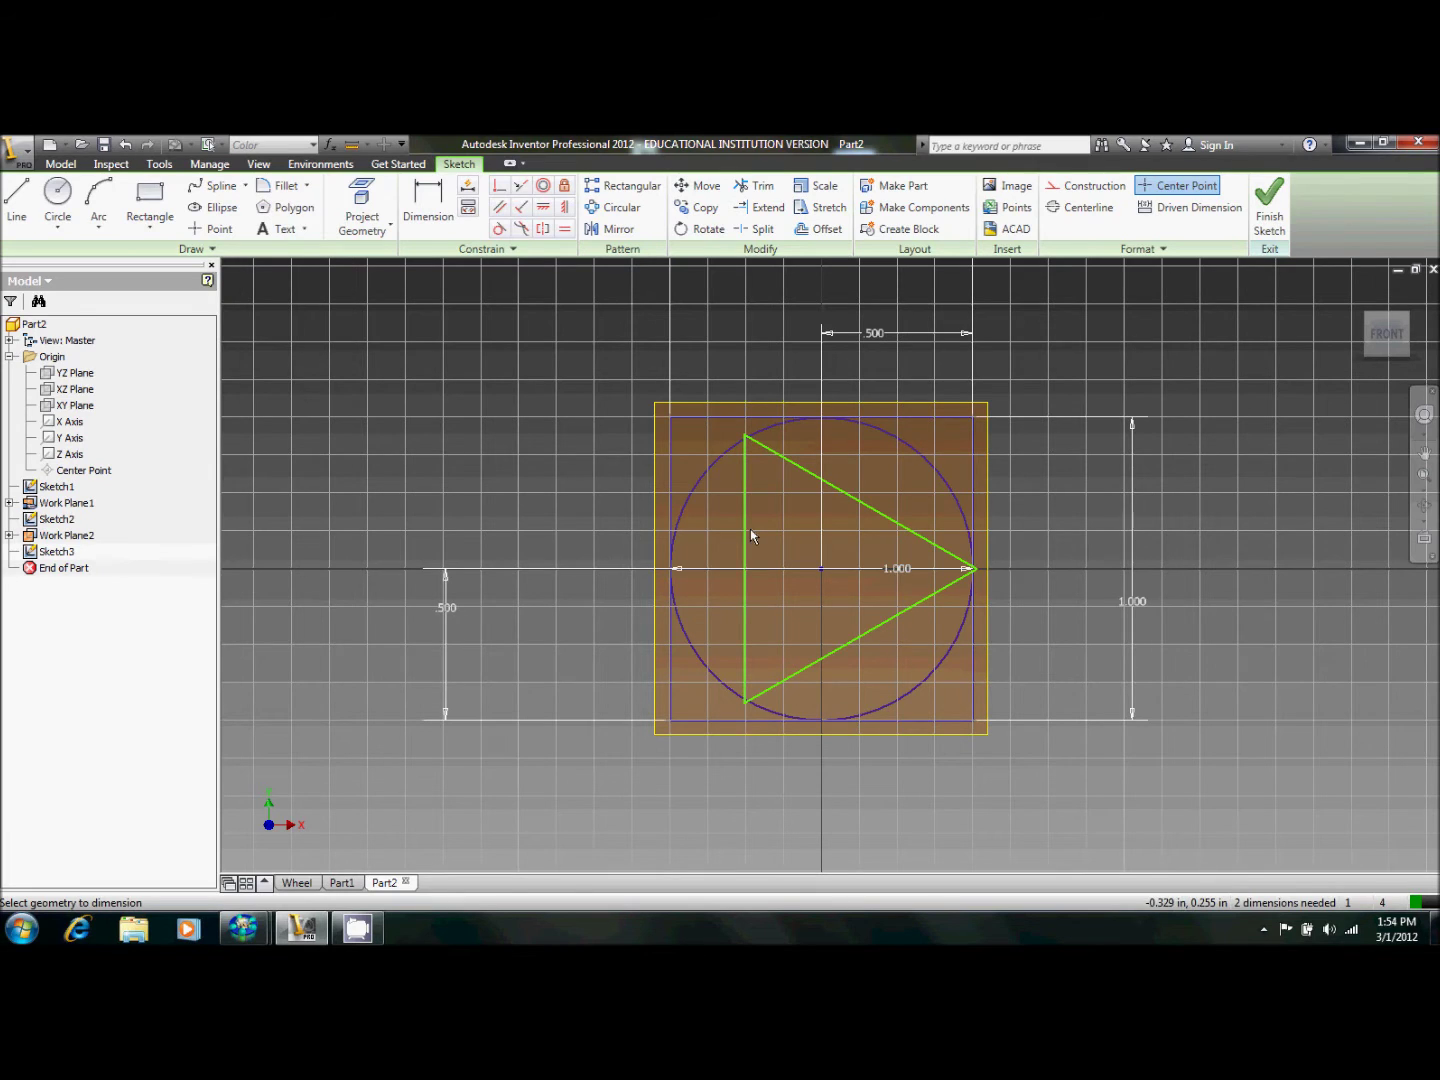
Dimension the centre-to-vertex distance to .500 and finish the triangle sketch.
left_click(974, 569)
left_click(1053, 508)
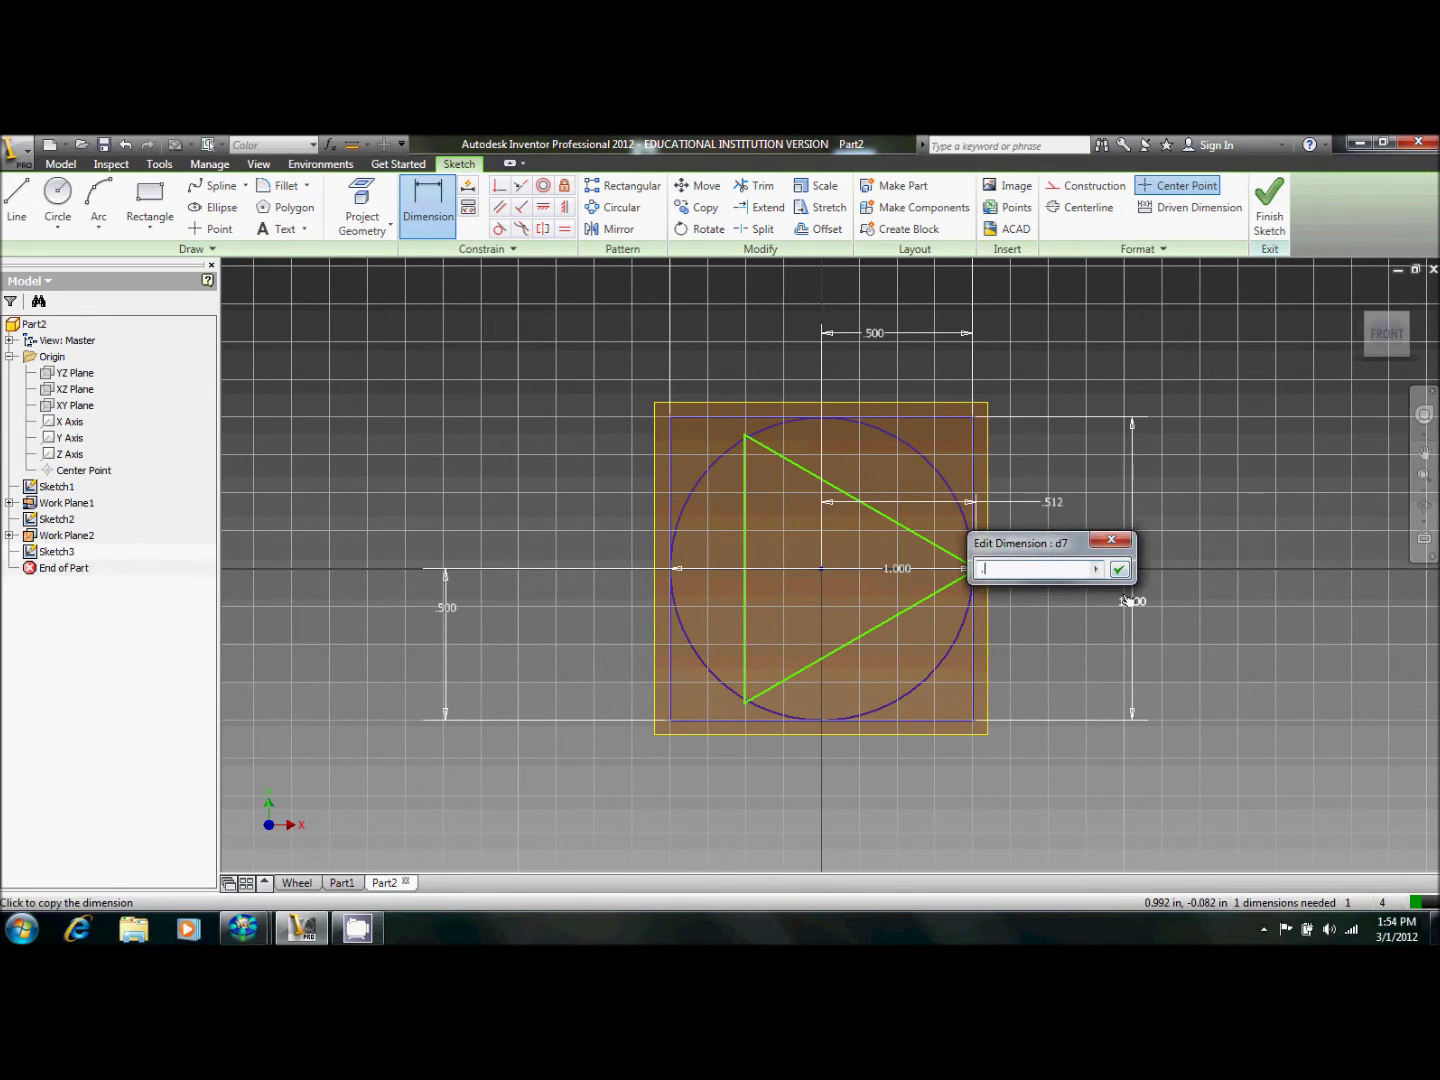
type(".5")
key("Return")
left_click(1270, 221)
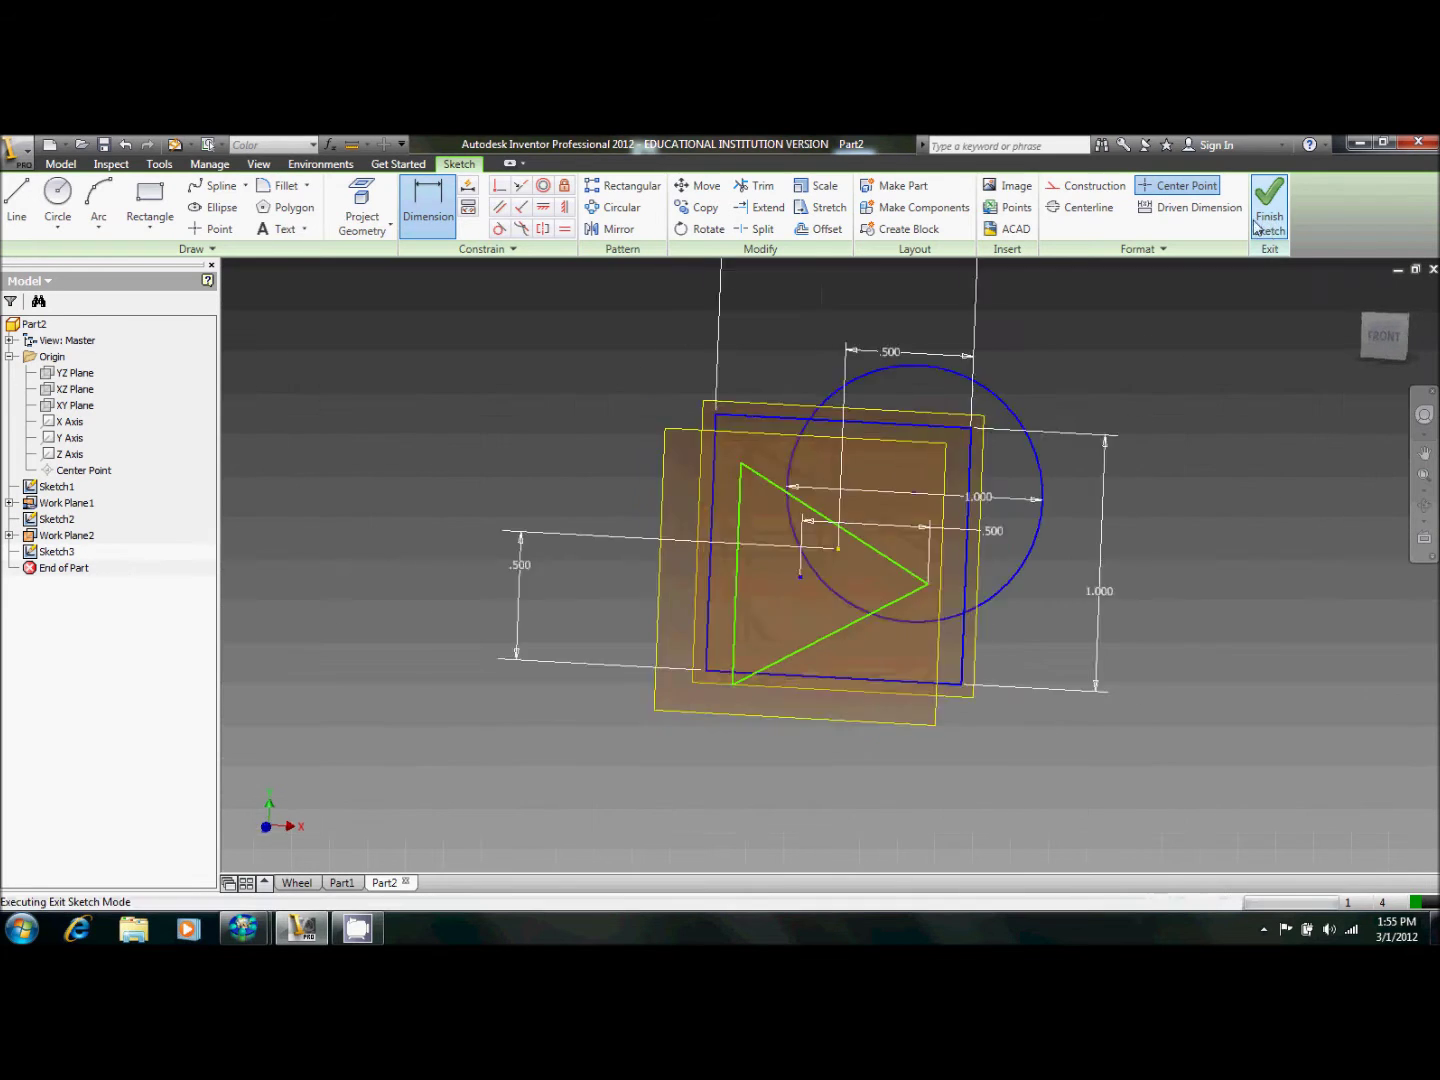
Create Loft1 through the Sketch1 circle, Sketch2 square and Sketch3 triangle.
left_click(184, 186)
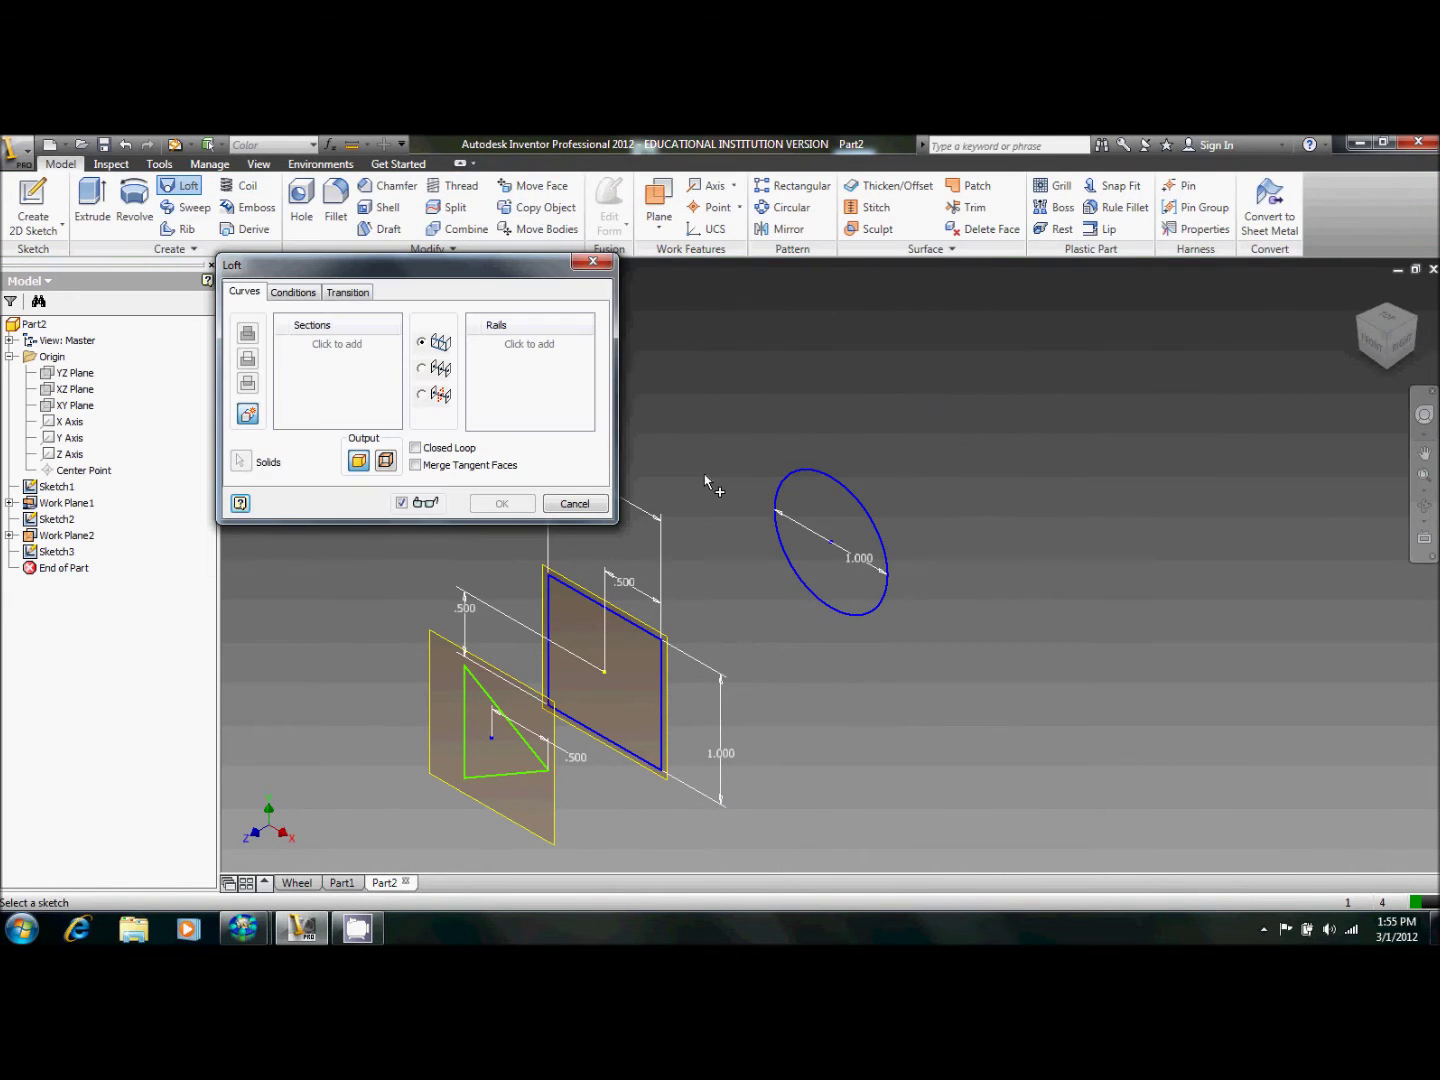
left_click(798, 481)
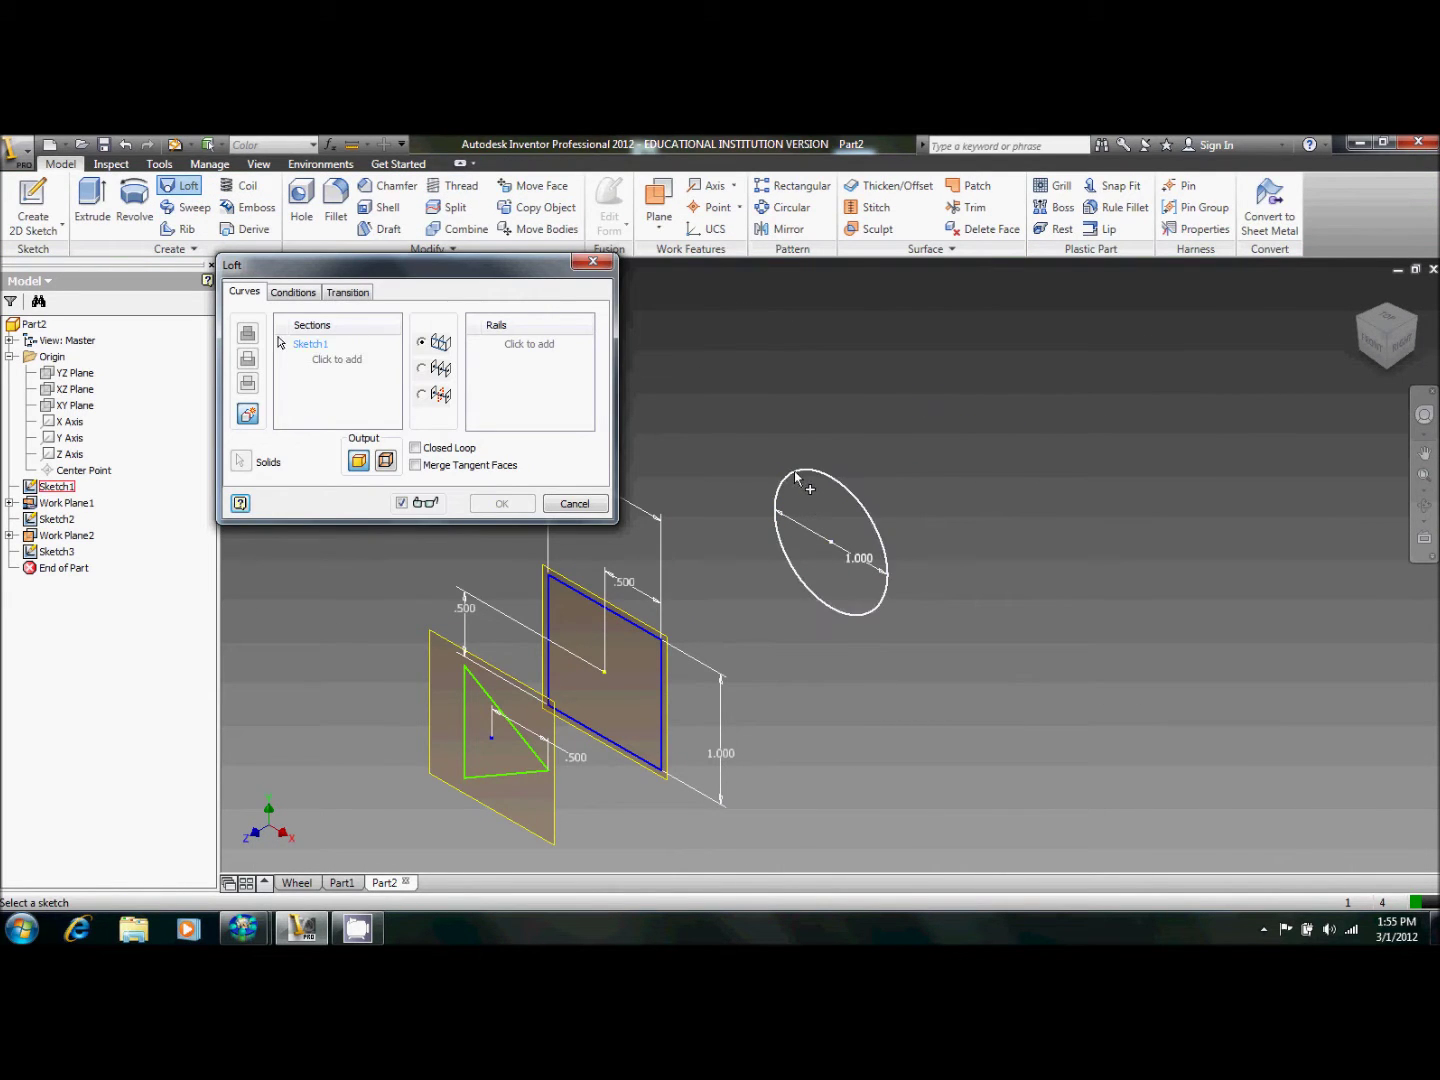
left_click(327, 362)
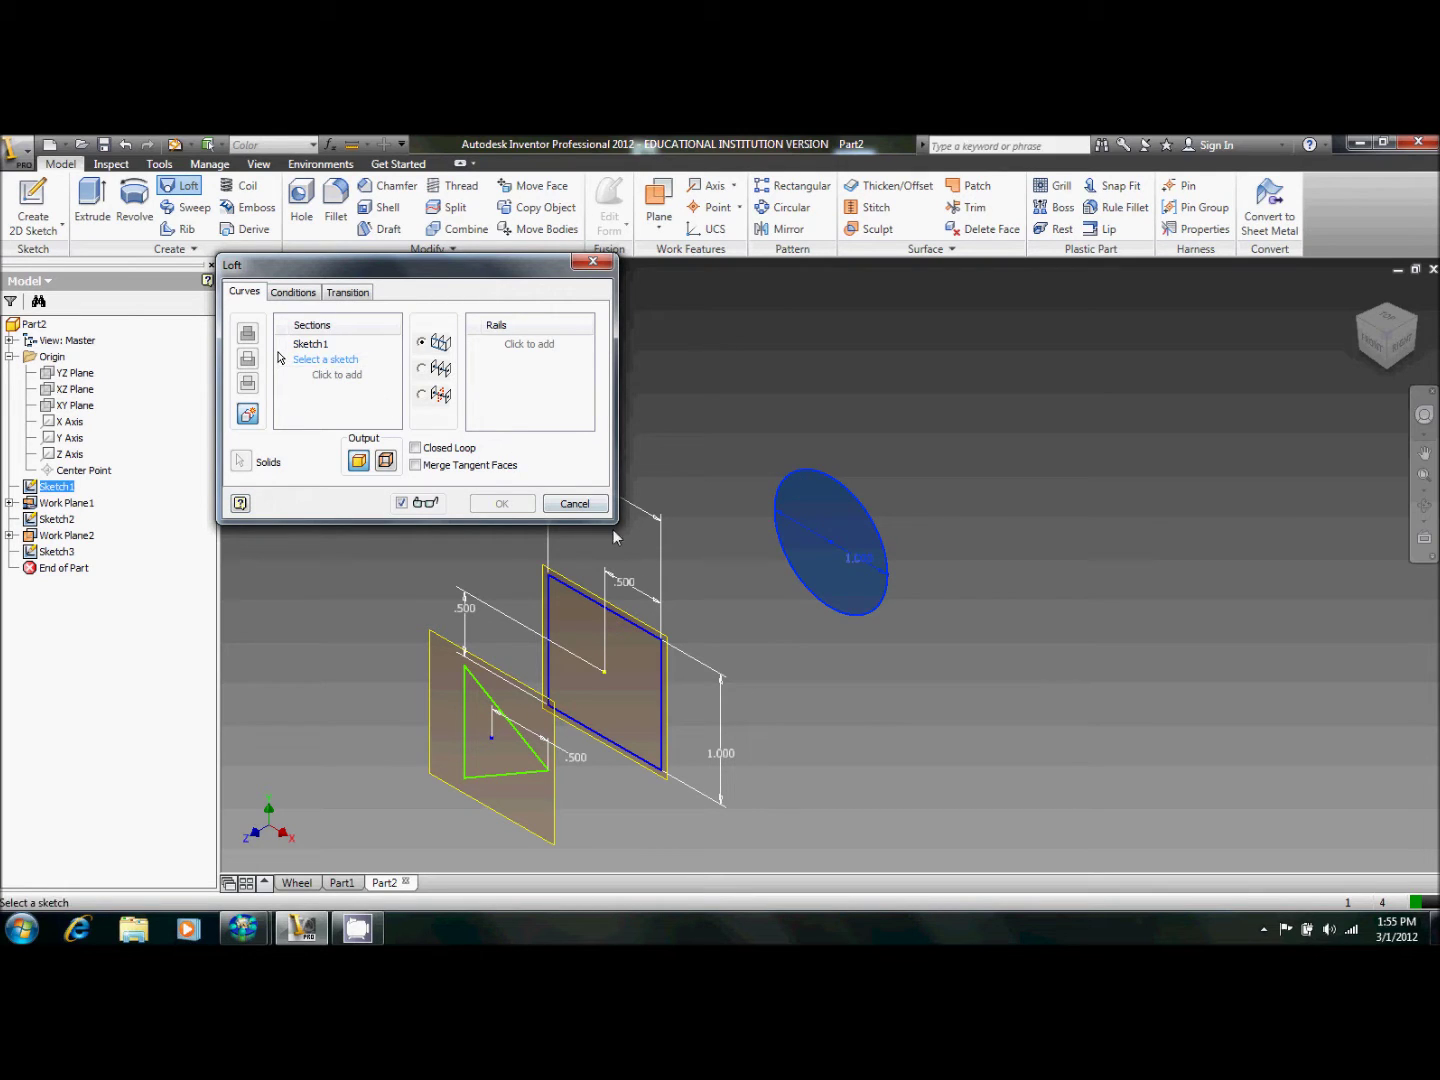
left_click(638, 622)
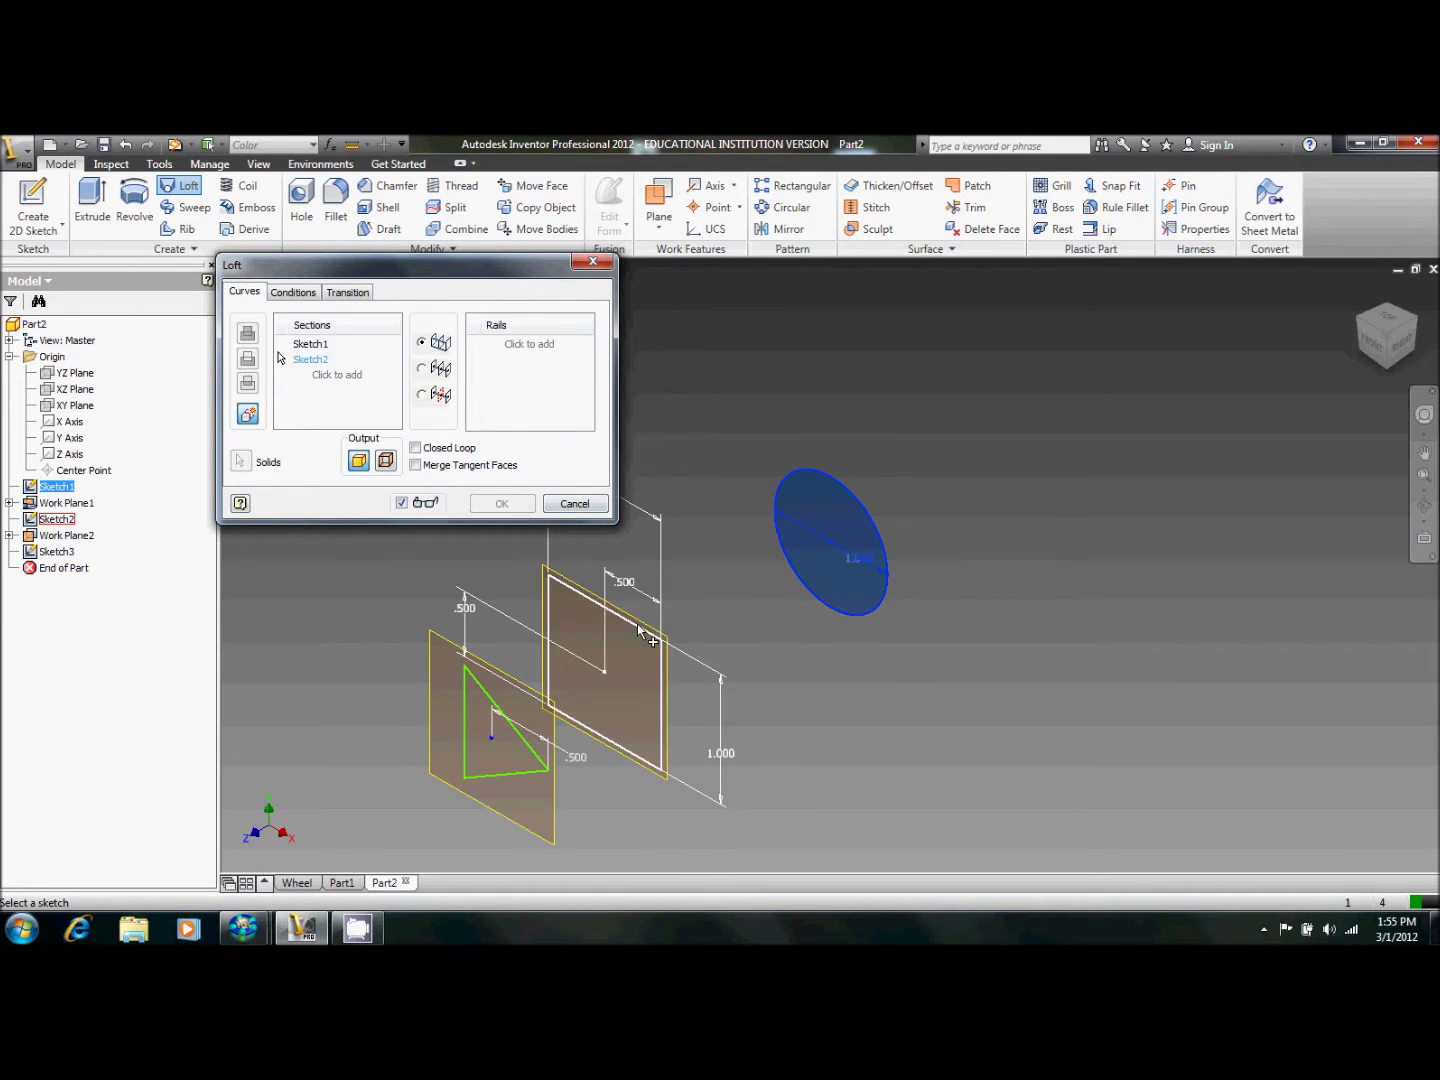
left_click(354, 386)
left_click(494, 696)
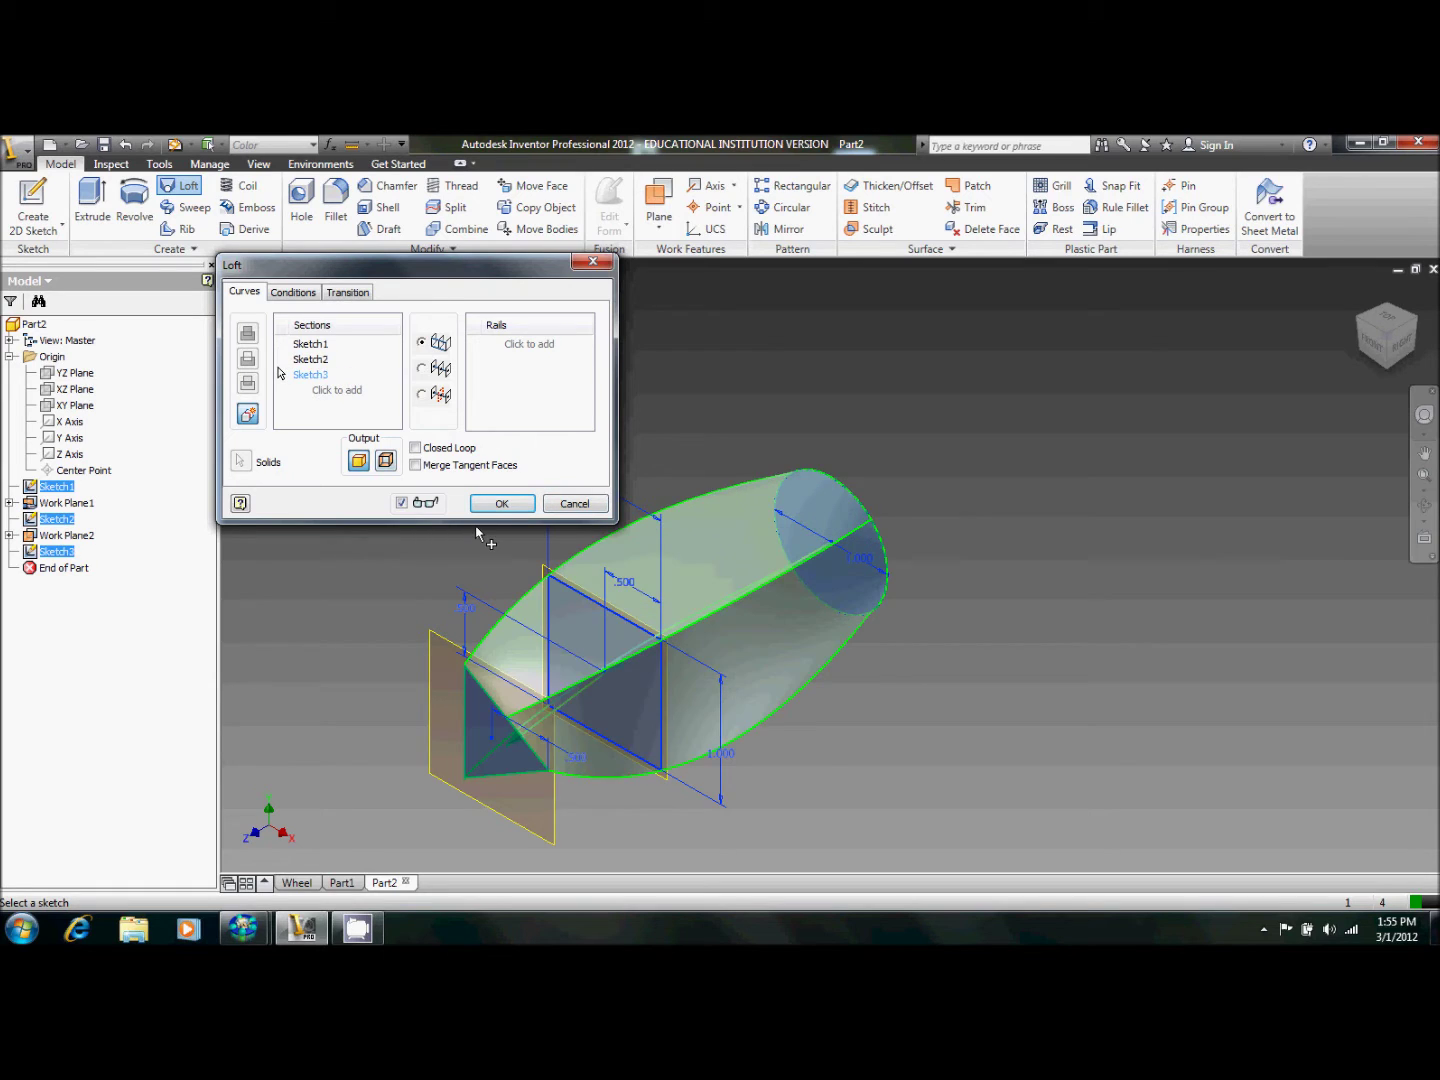
left_click(502, 509)
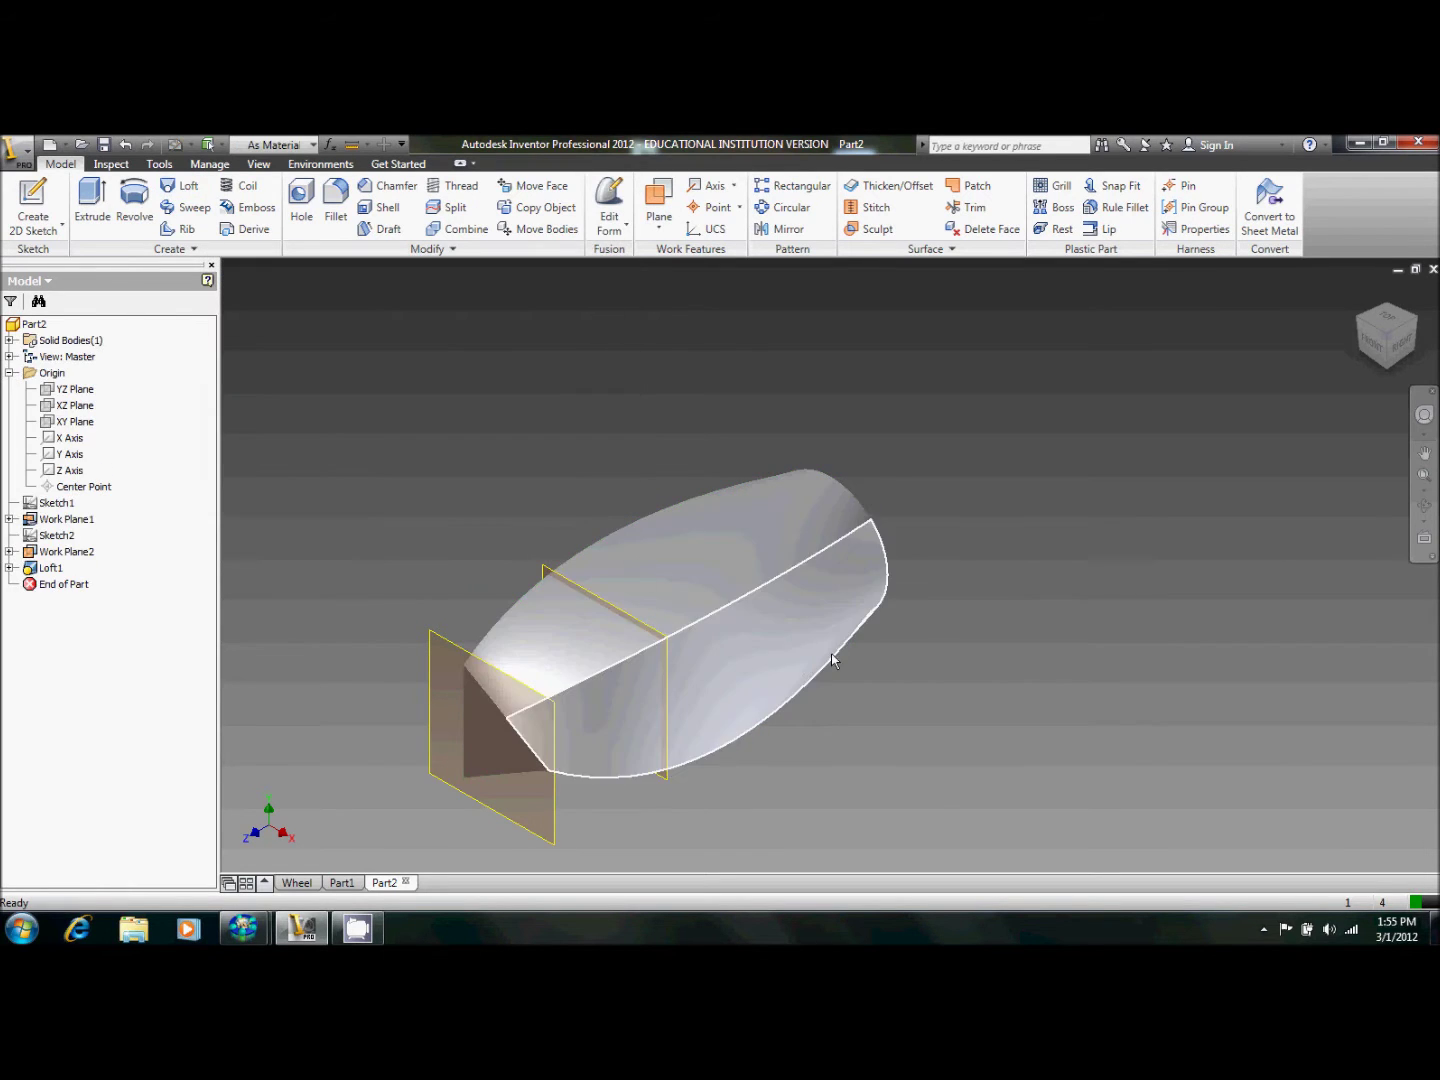
middle_click_drag(914, 779, 500, 846, "shift")
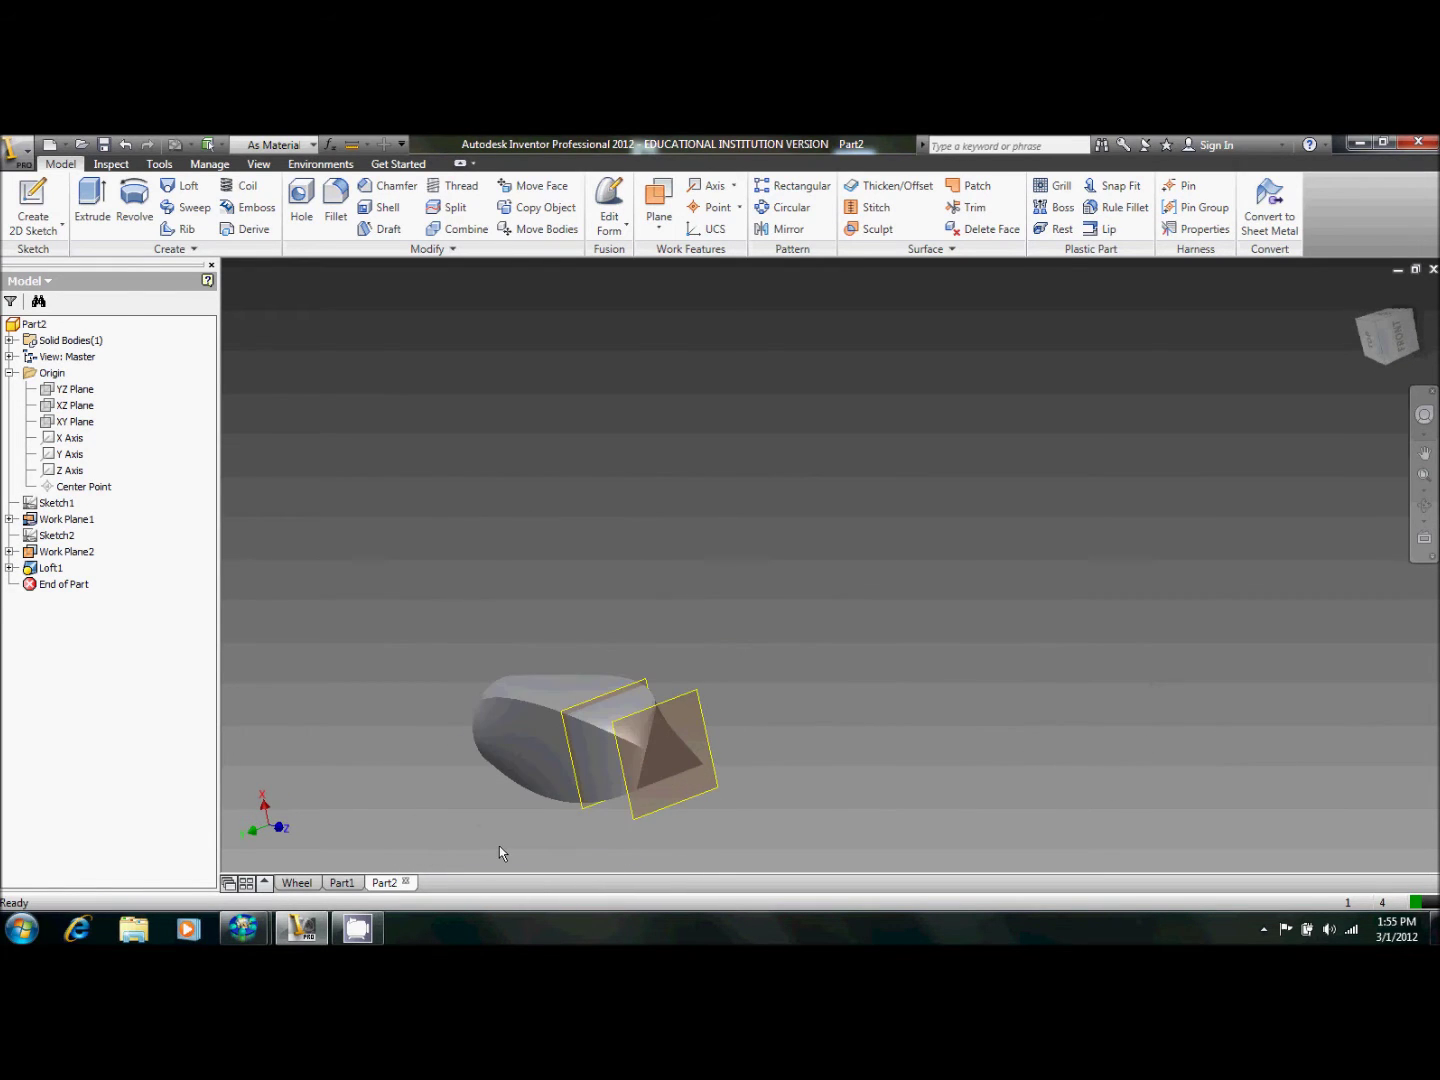
left_click(1262, 934)
Stop the recorder and bring up Part3 with its extruded cube.
right_click(1306, 835)
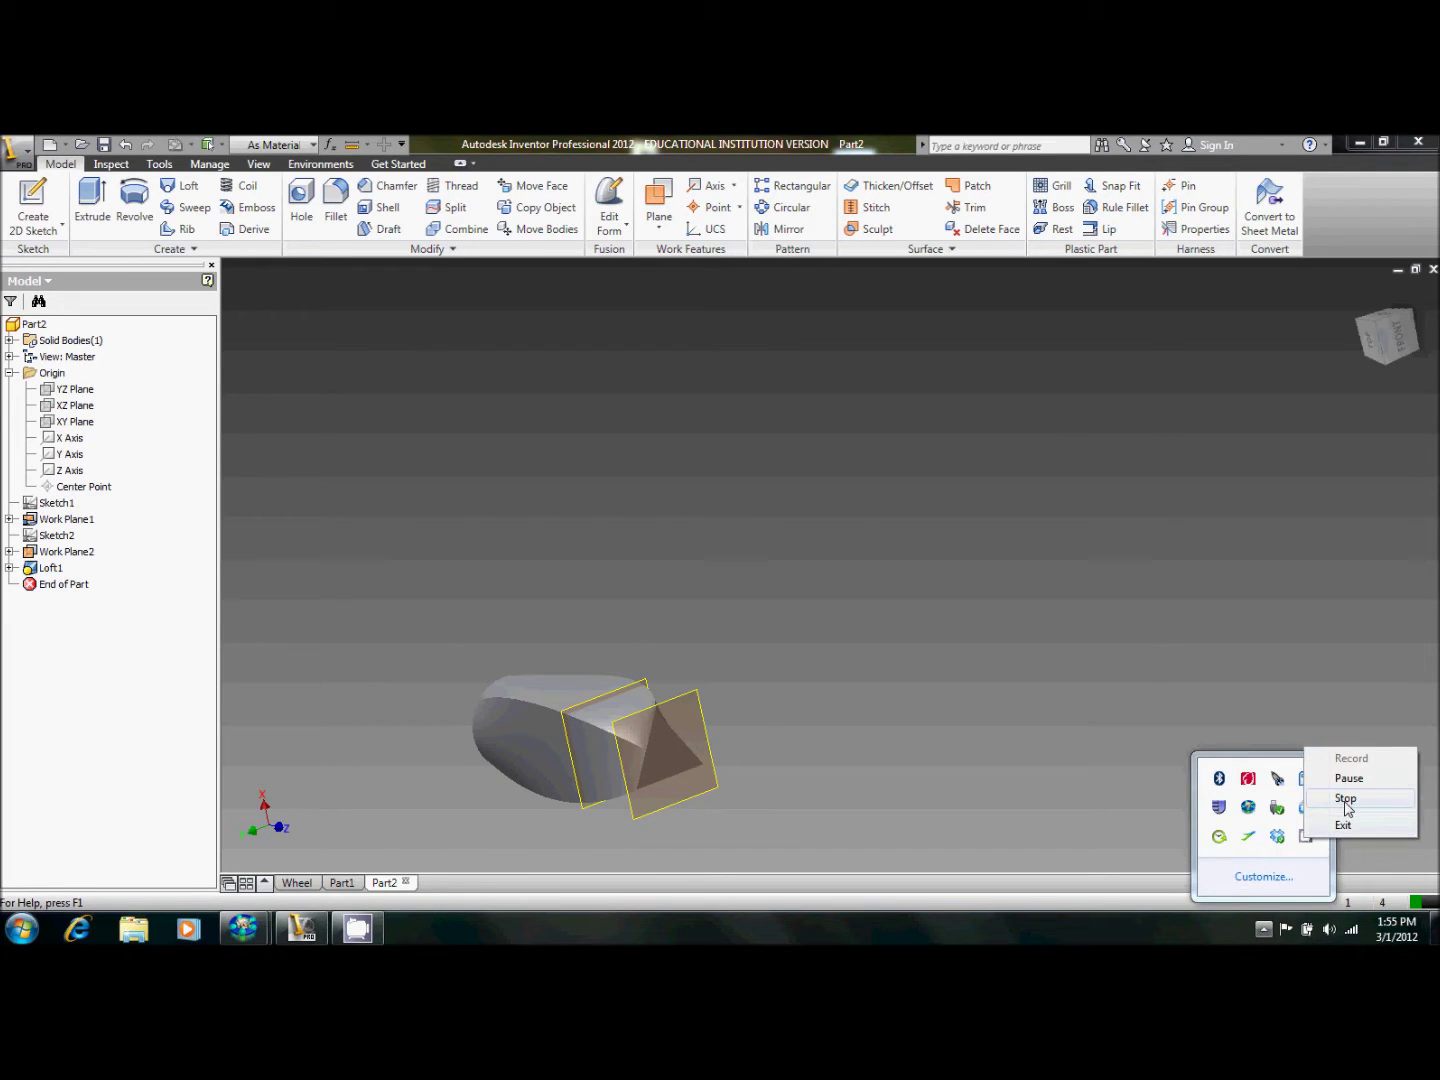
left_click(1346, 798)
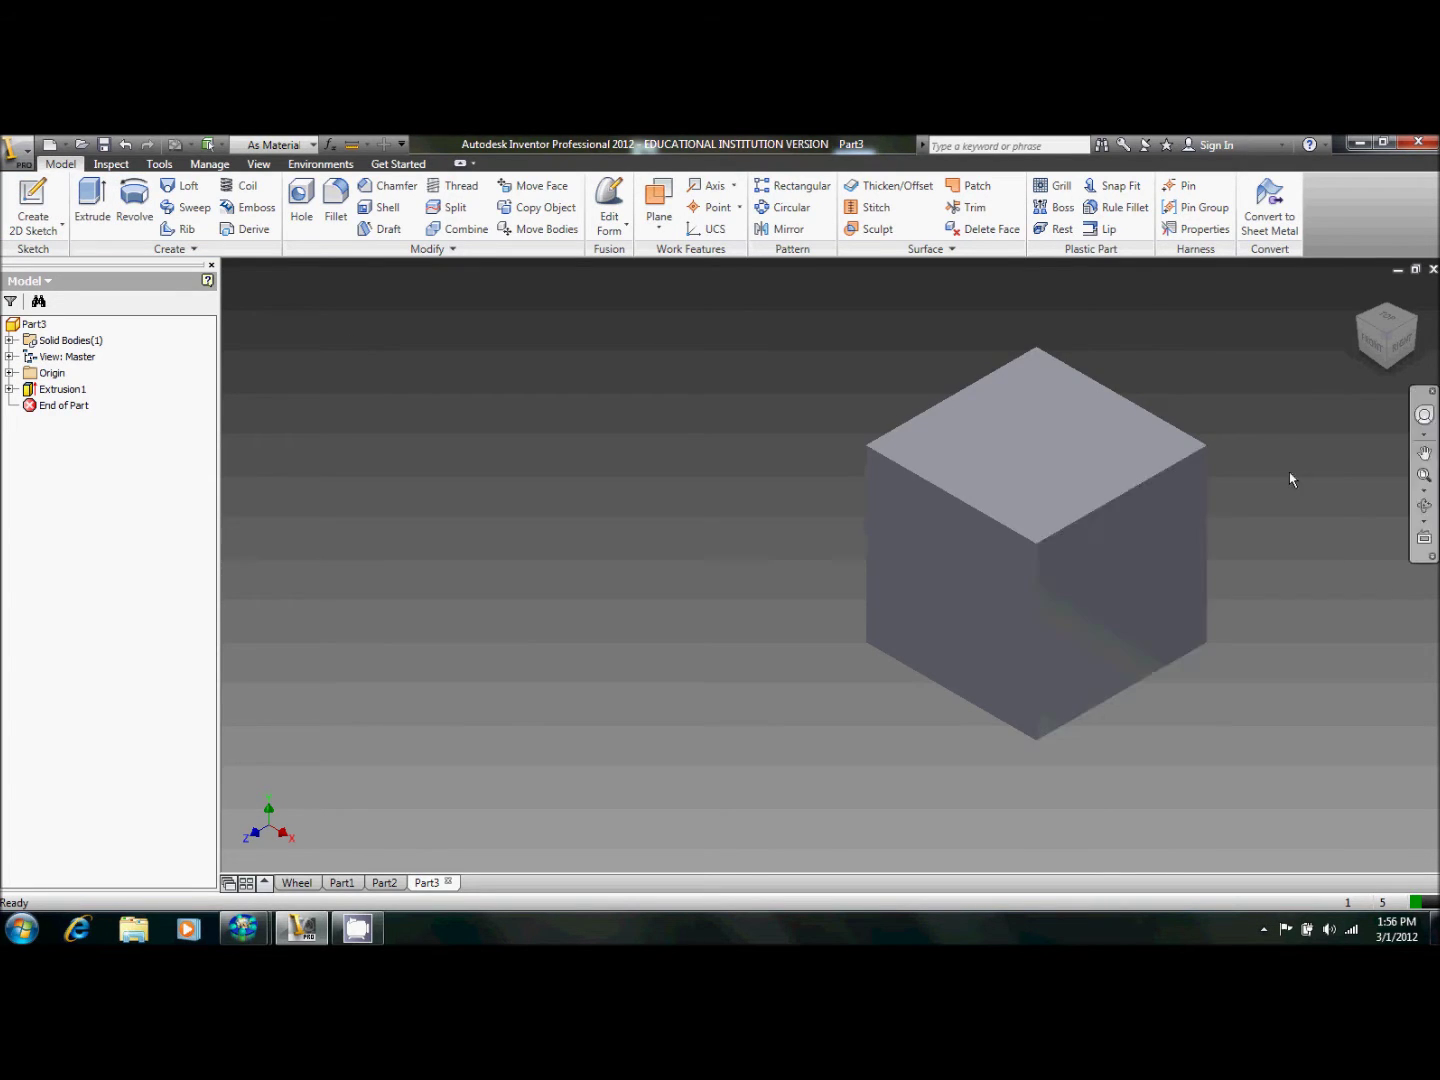
On the cube's right face, draw a centre-point semicircle on the top-edge midpoint, ends on the edge.
left_click(33, 201)
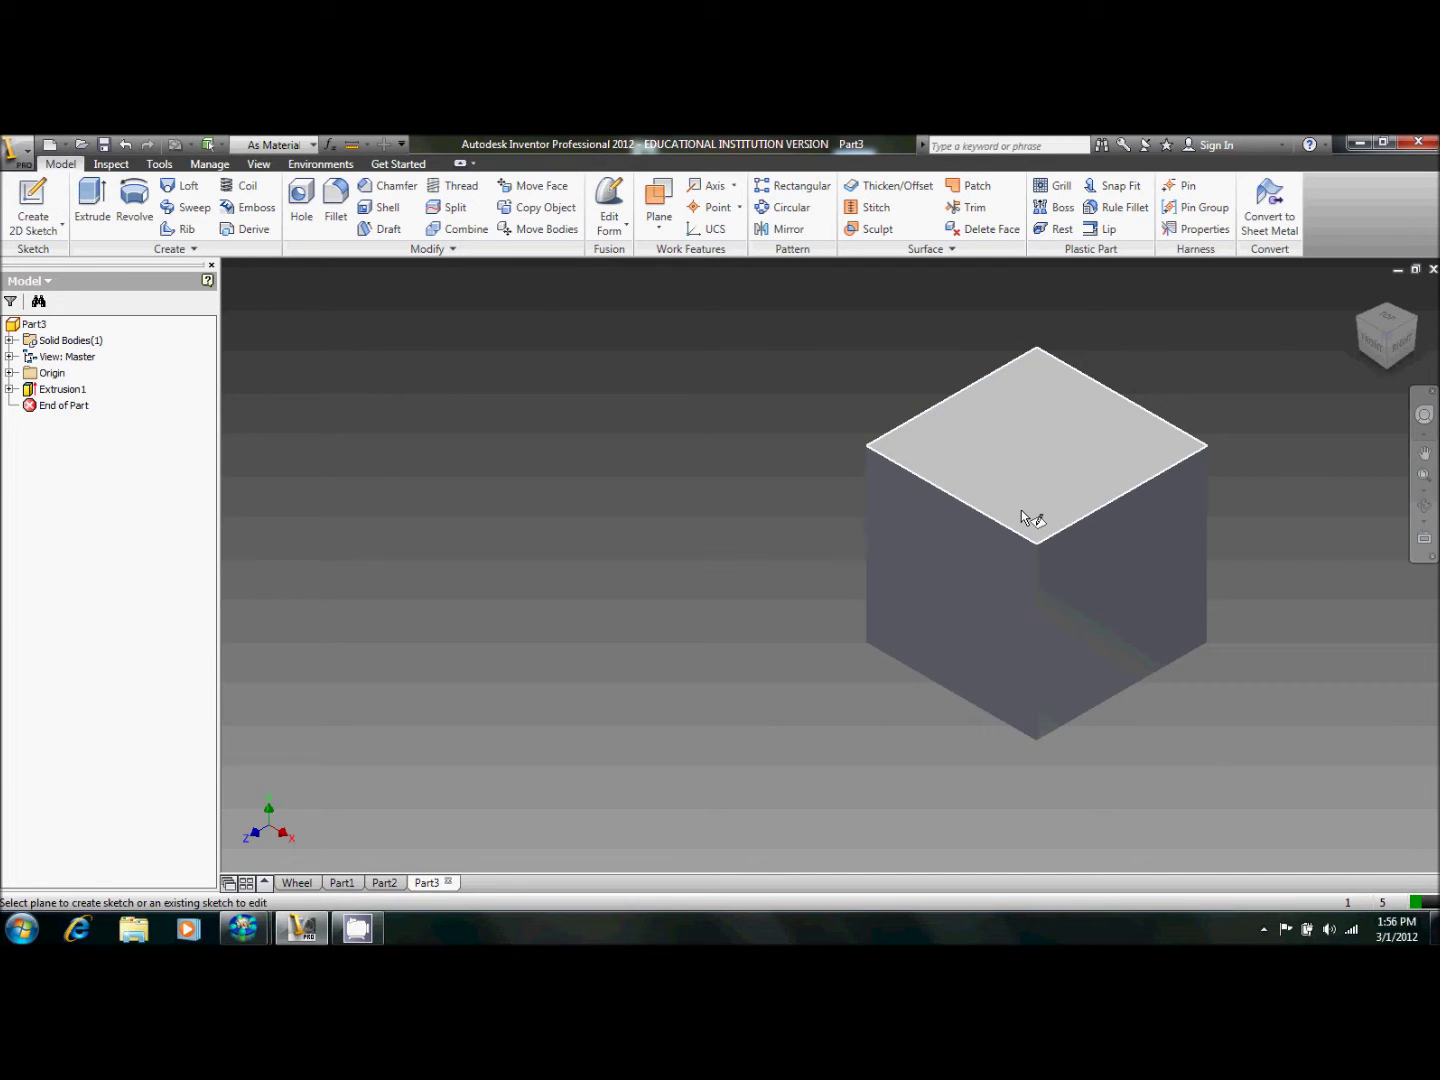
left_click(1108, 526)
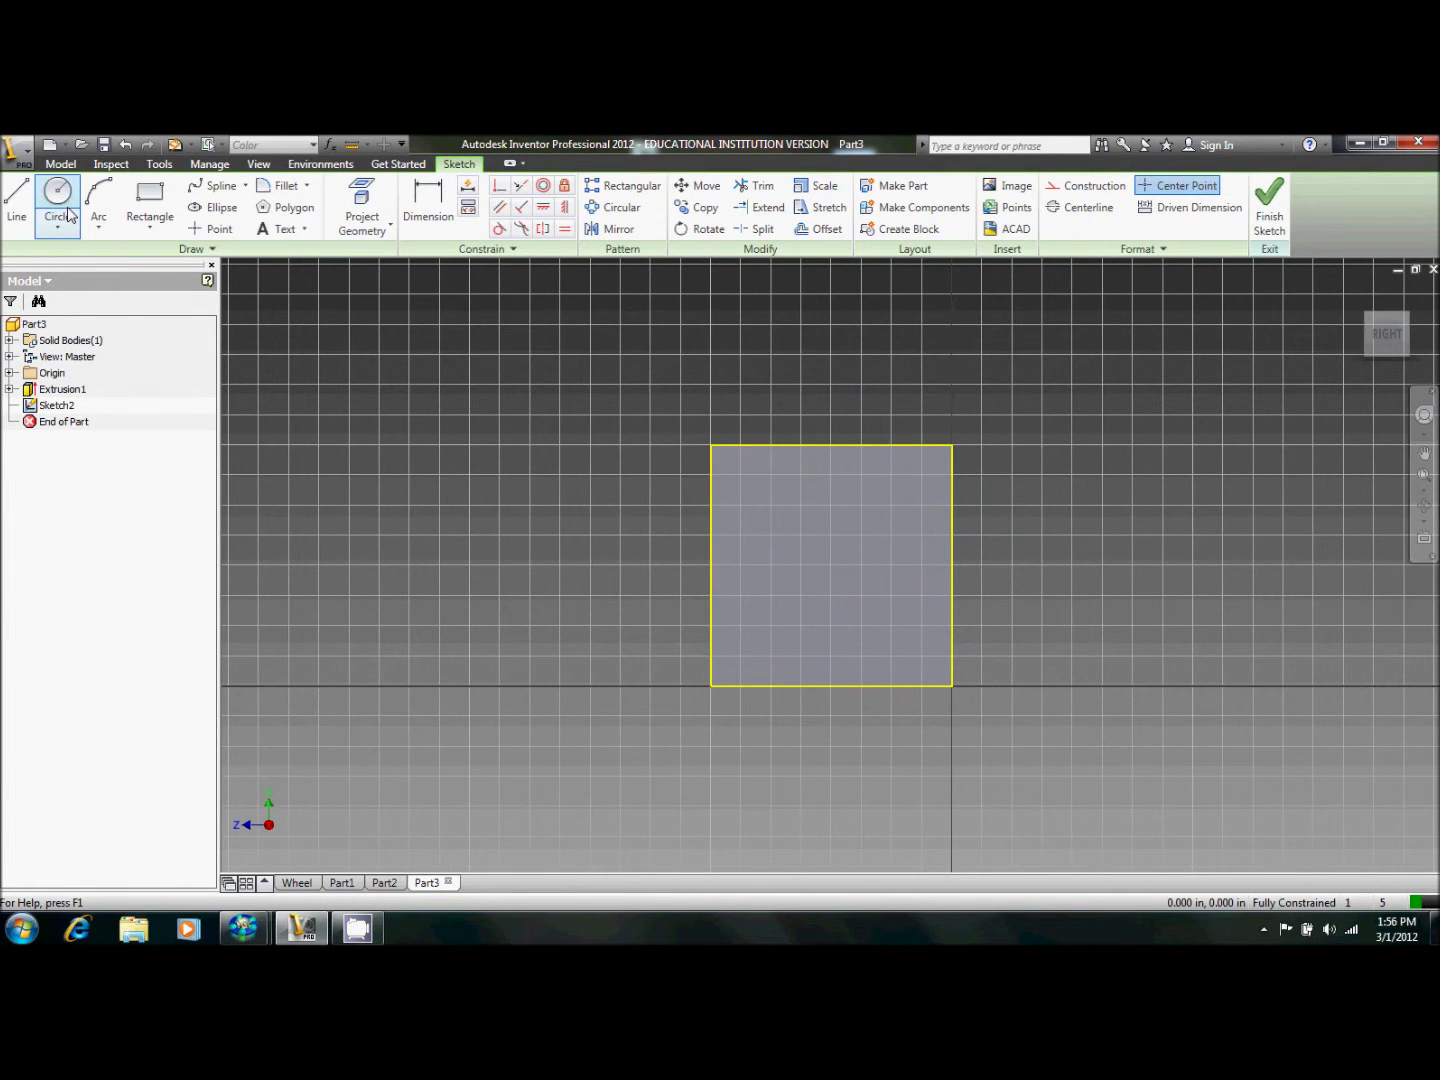
left_click(98, 226)
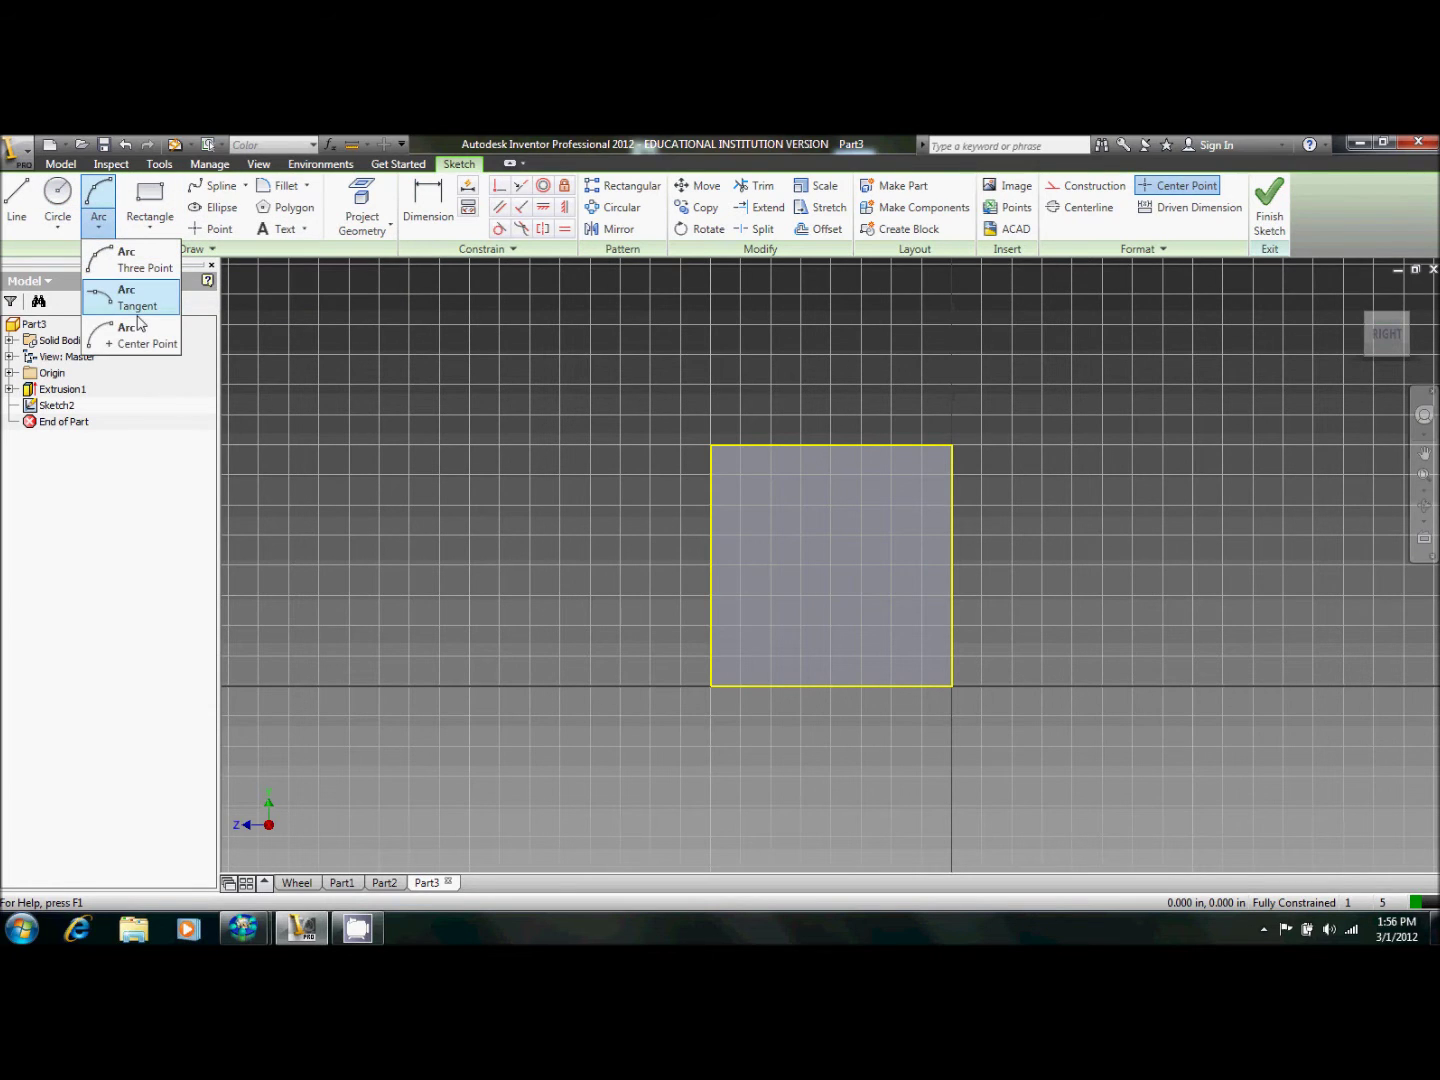
left_click(138, 334)
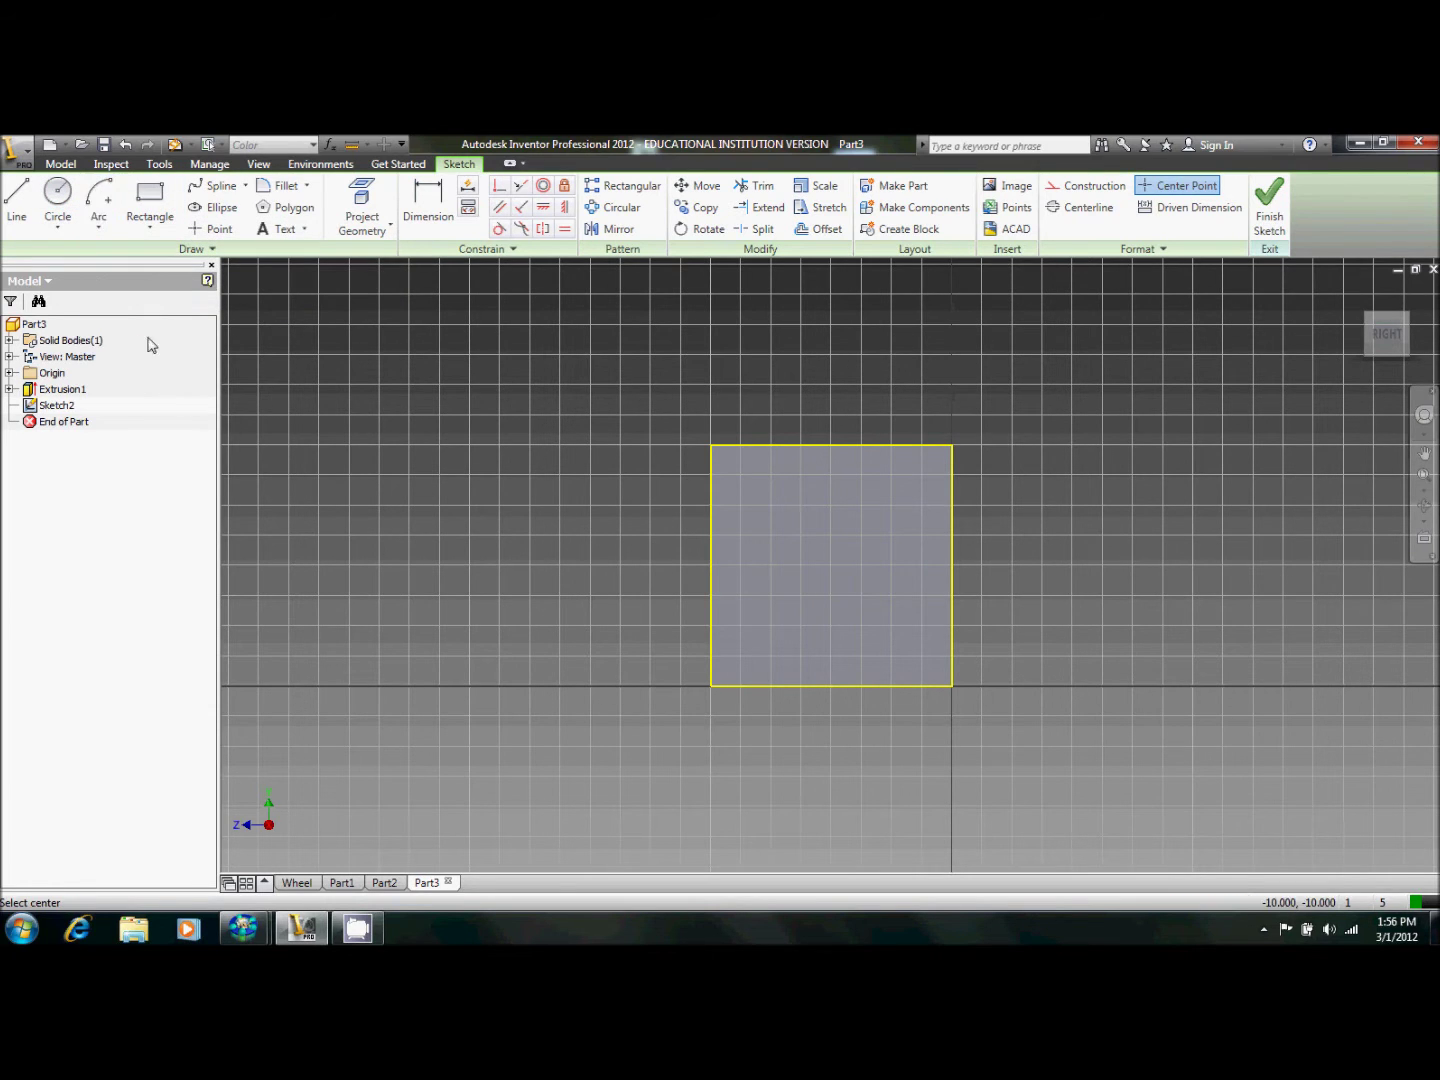
left_click(834, 445)
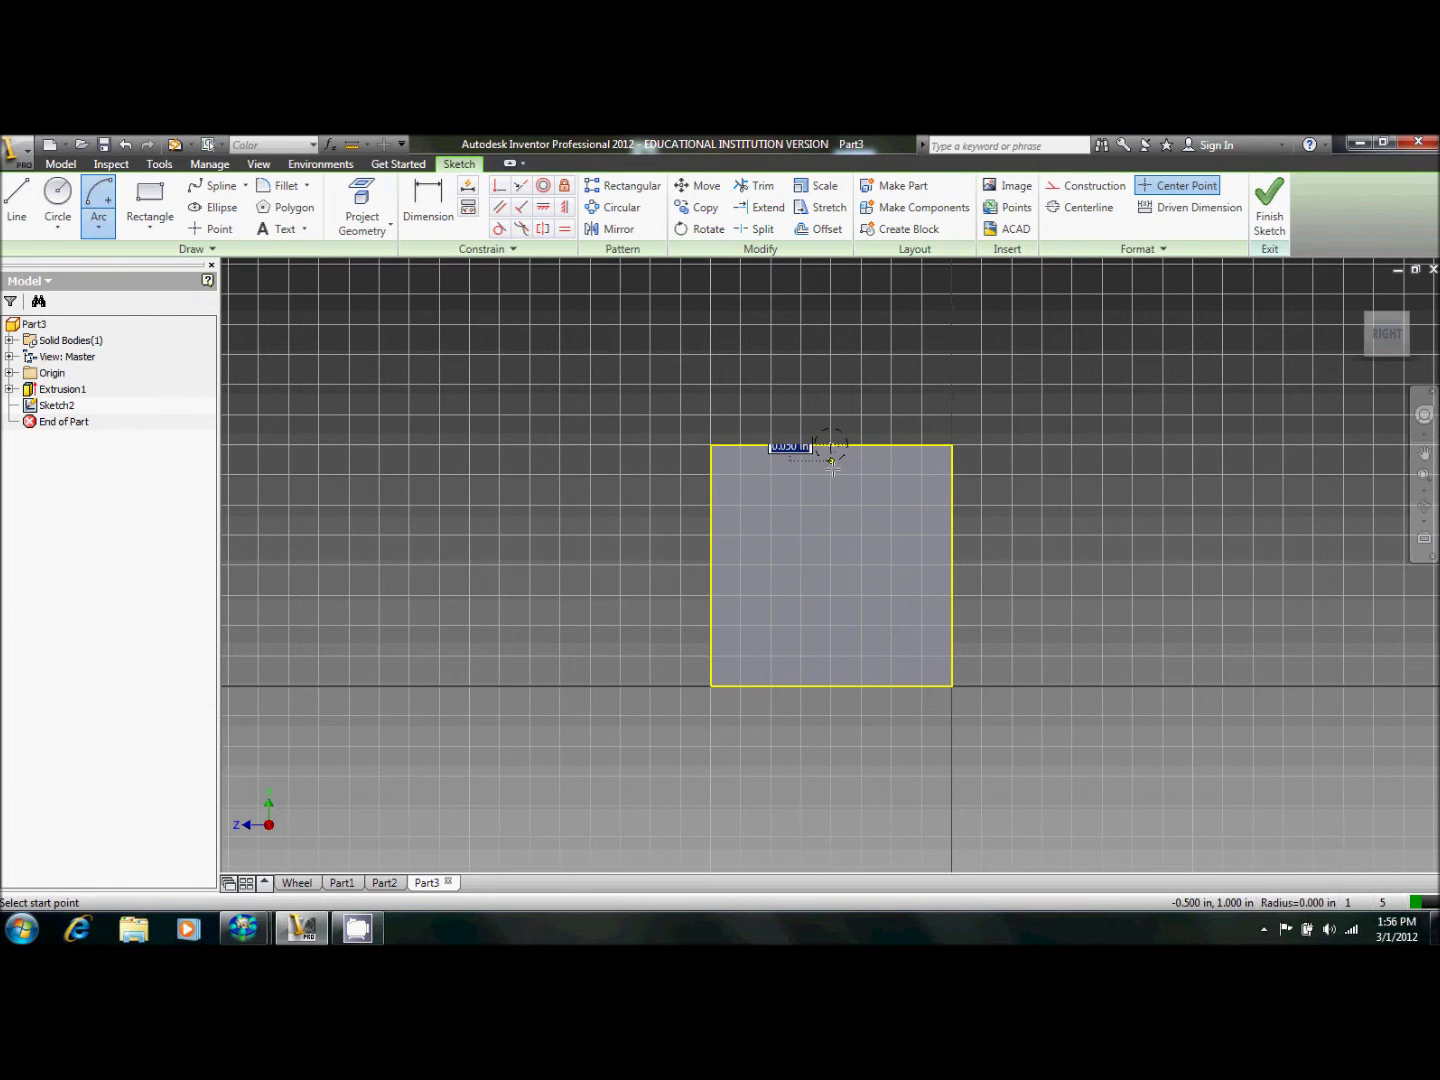
left_click(748, 445)
left_click(930, 446)
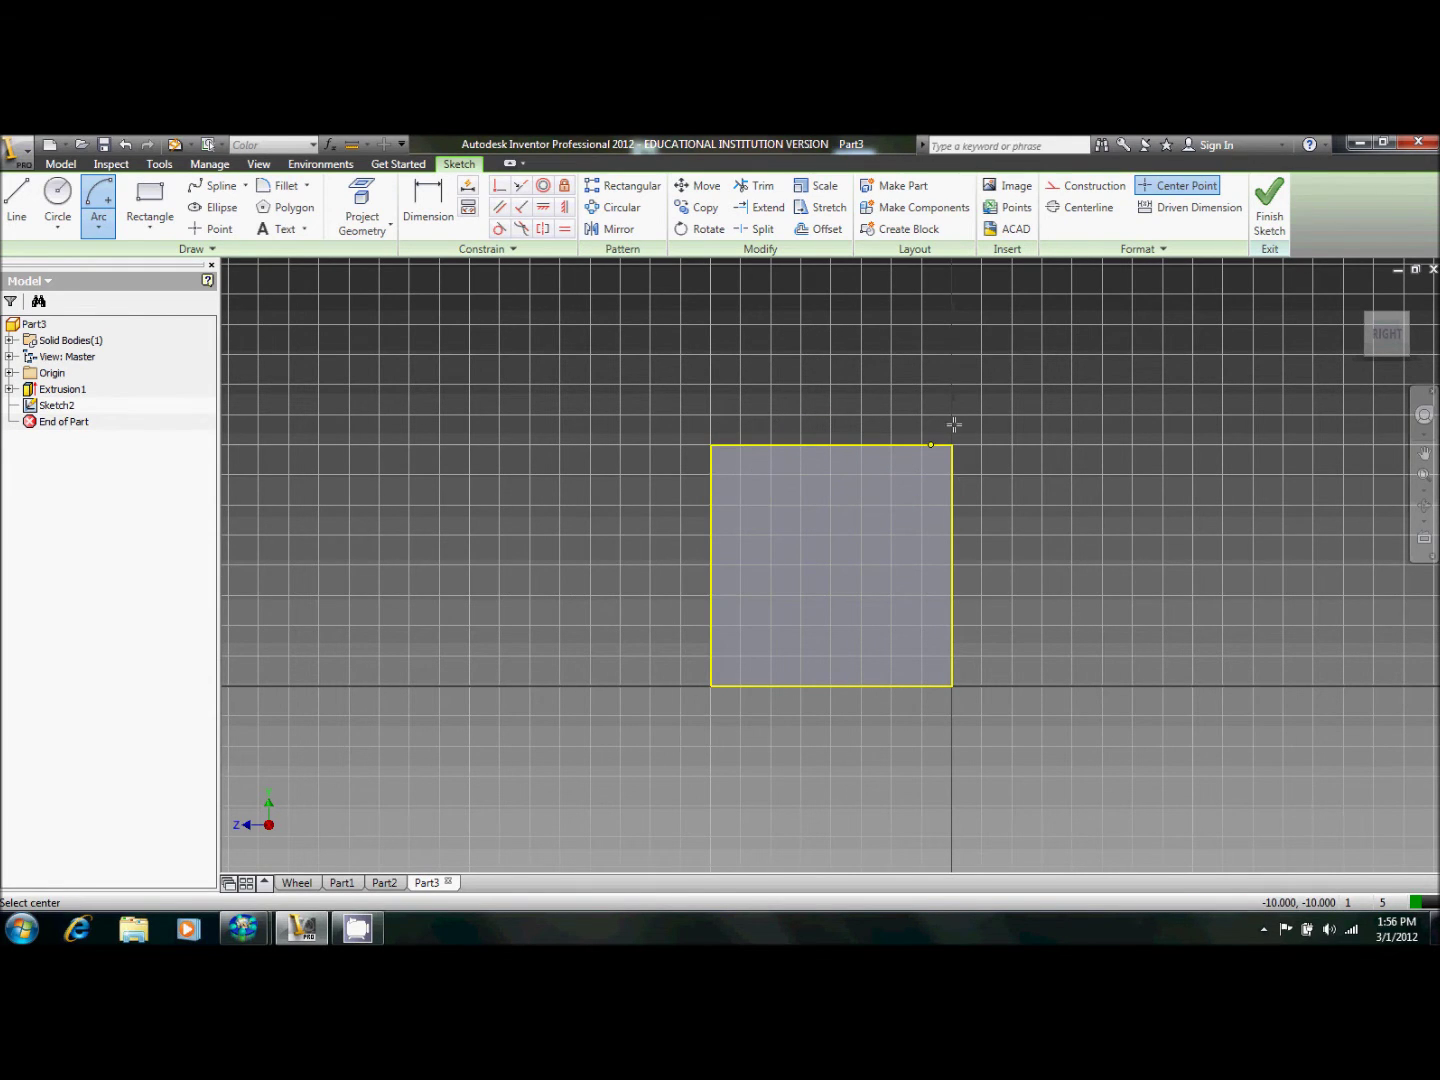
left_click(1269, 211)
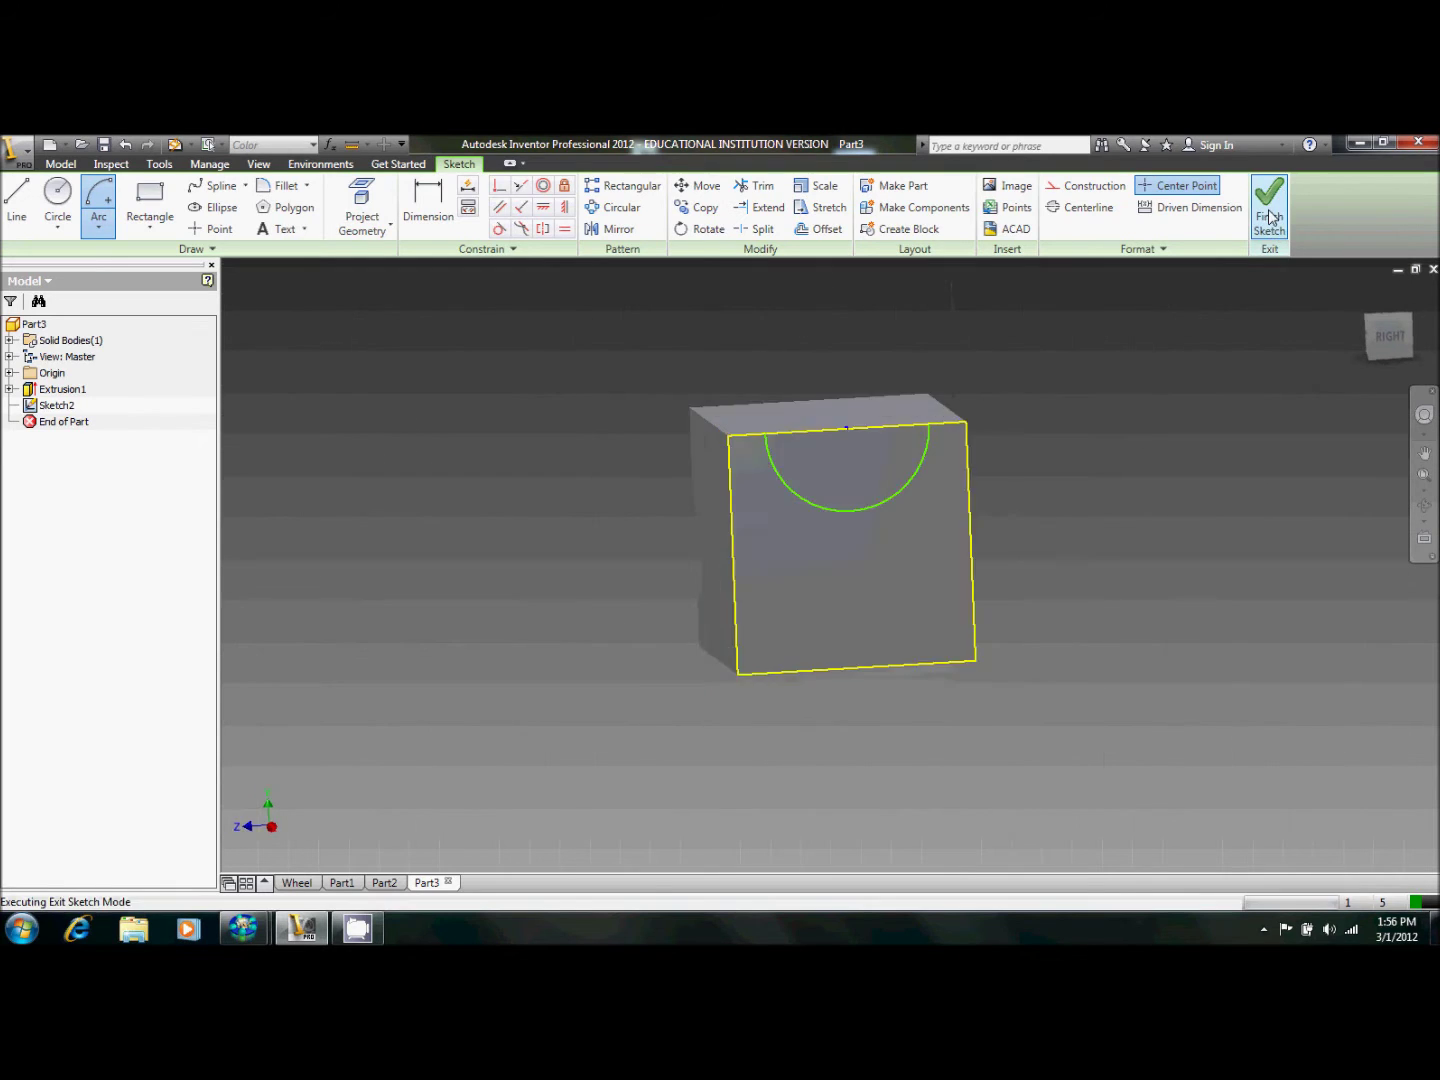
On the cube's front-left face, sketch a six-sided polygon centred on the top-edge midpoint.
left_click(1359, 332)
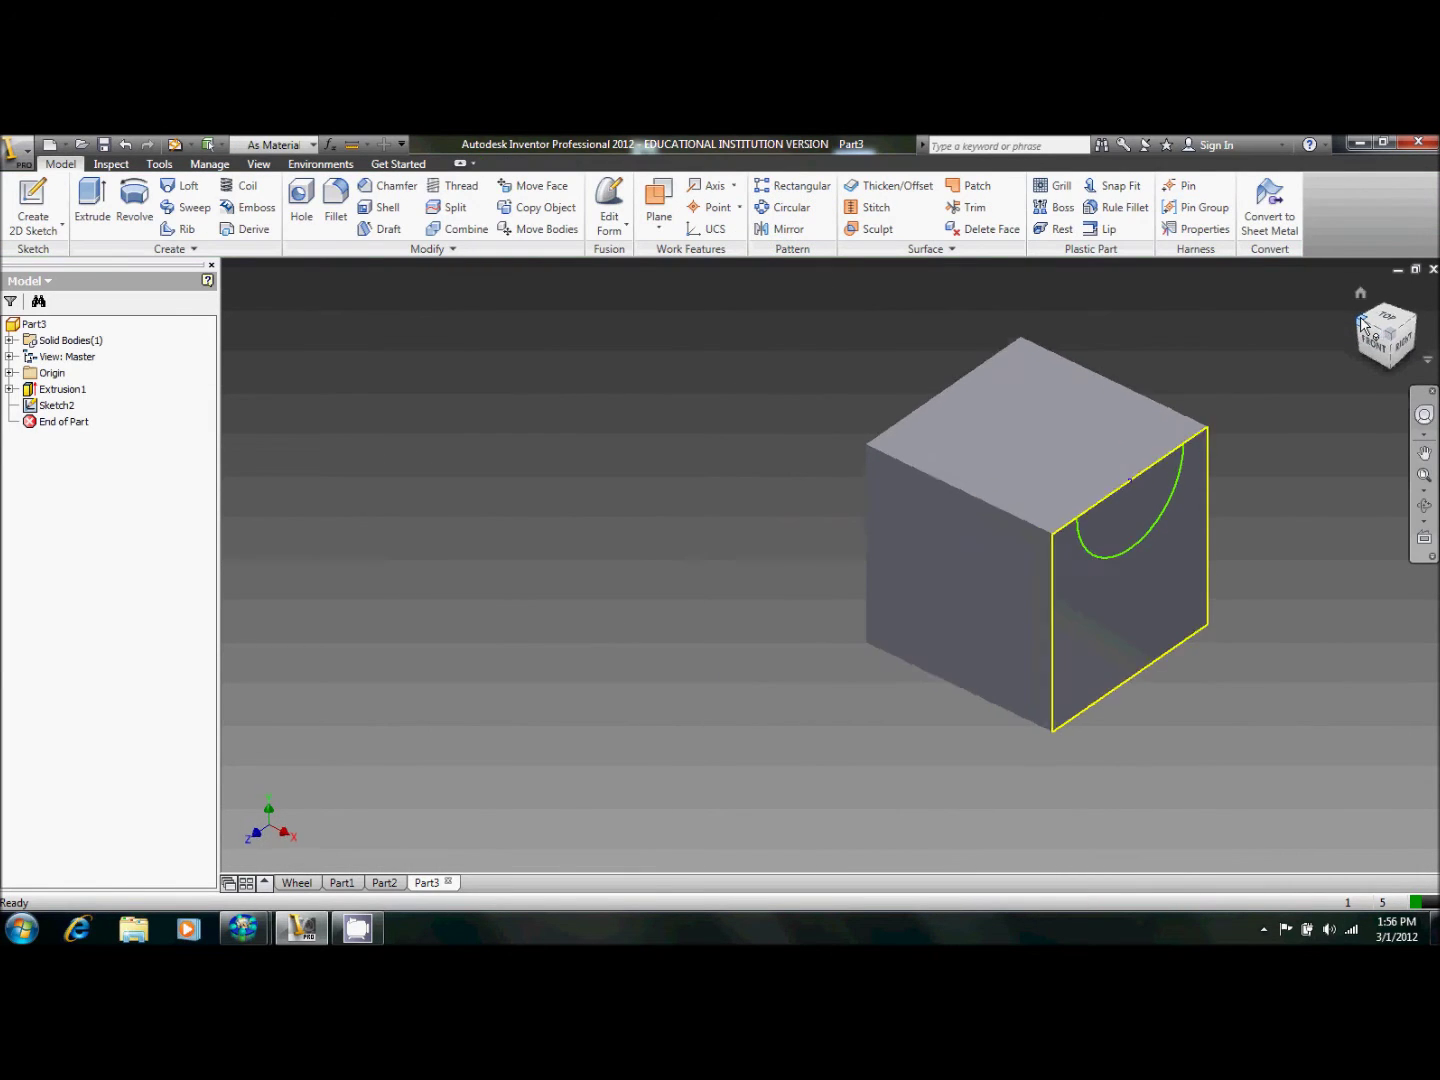
left_click(33, 200)
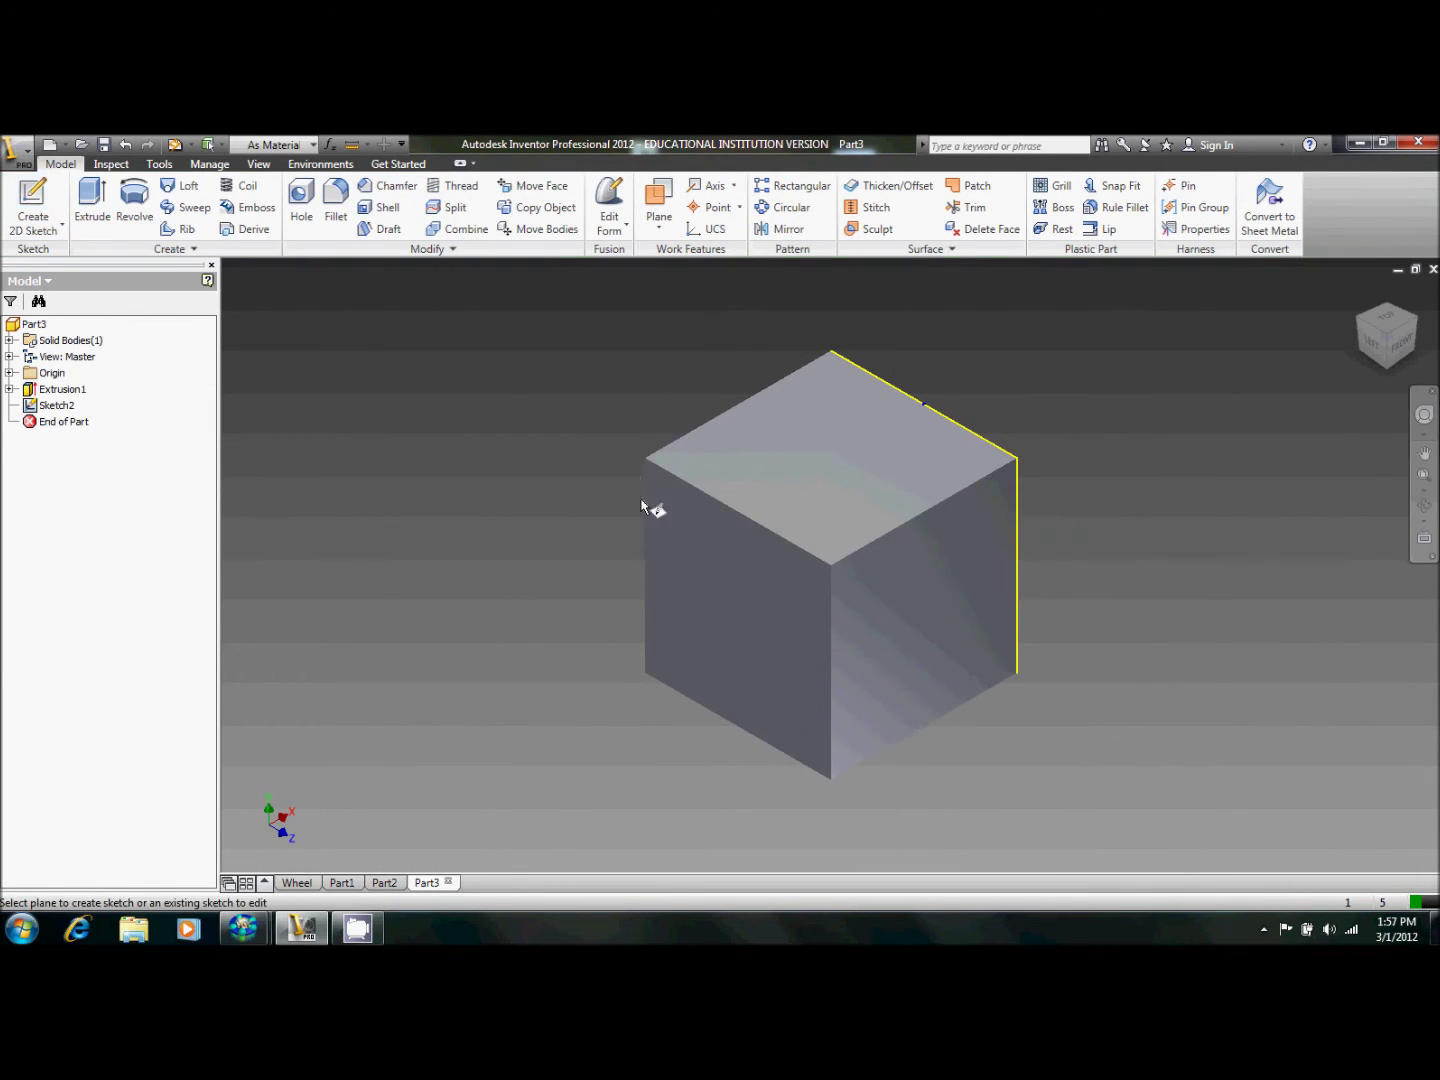
left_click(769, 553)
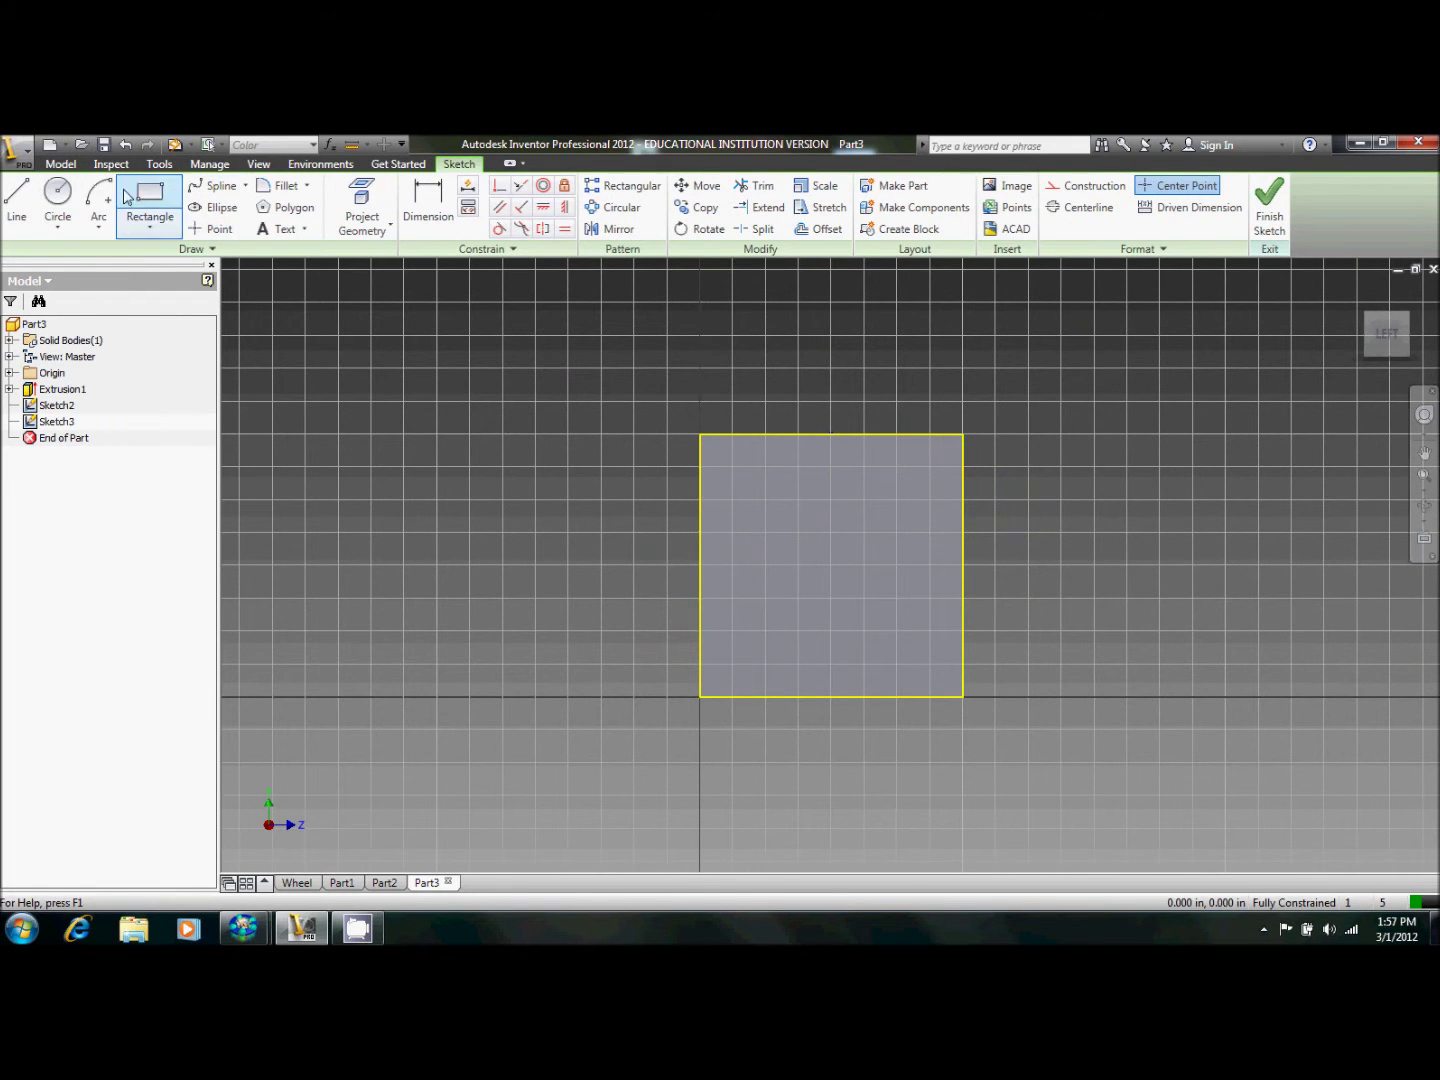
left_click(287, 213)
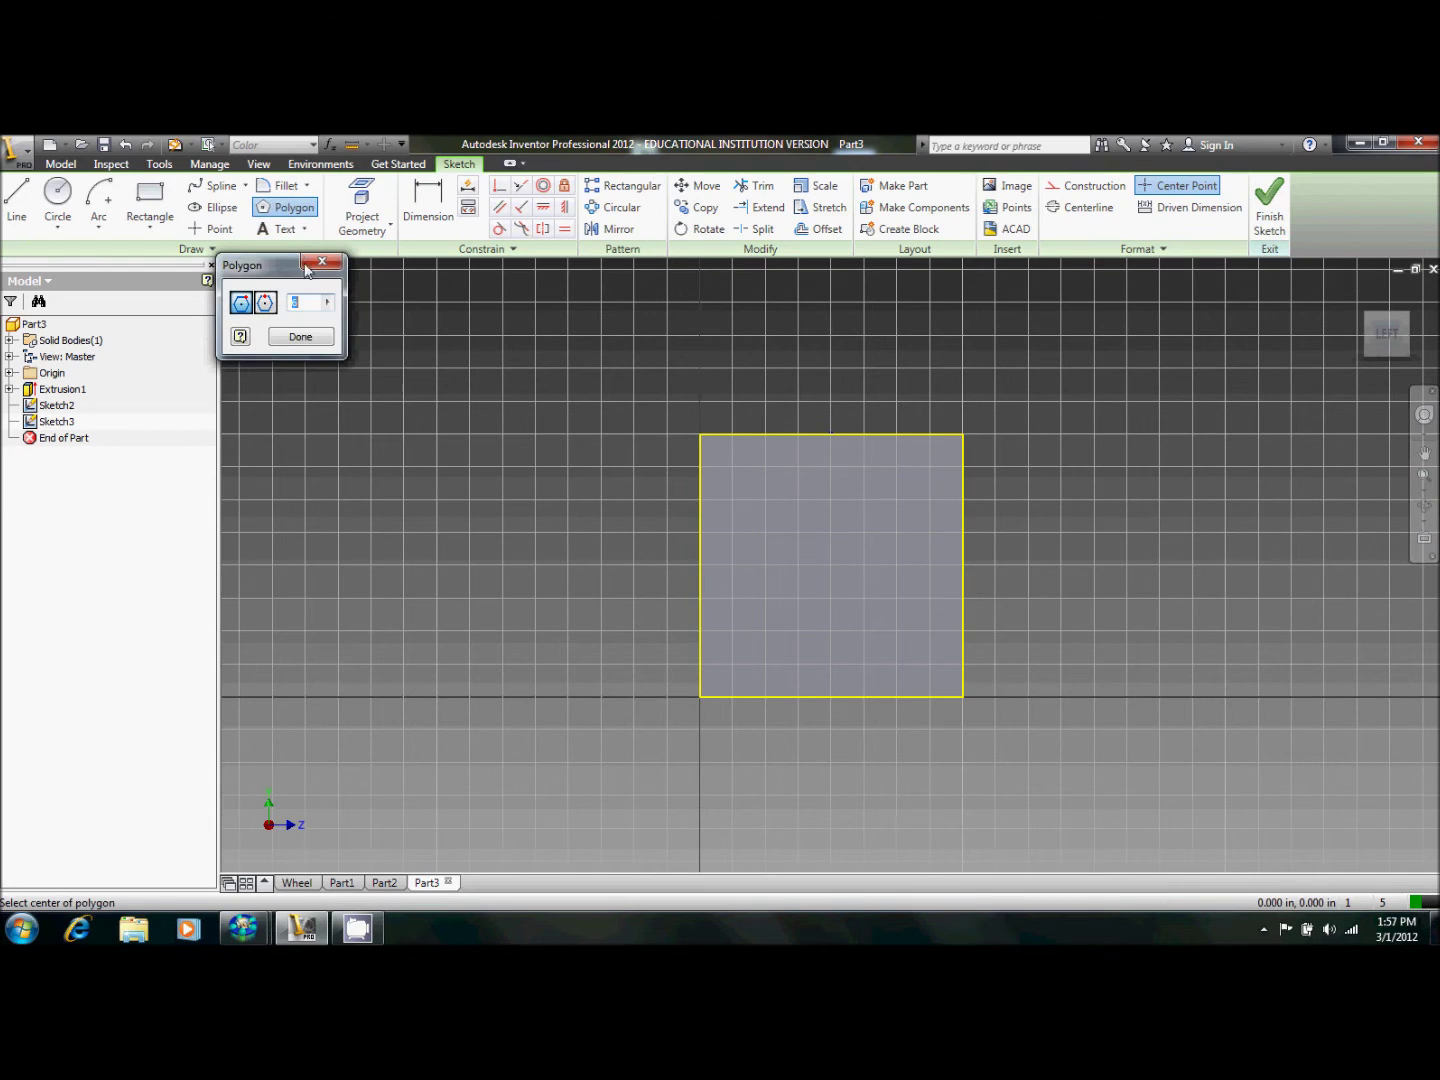
left_click(831, 434)
left_click(941, 437)
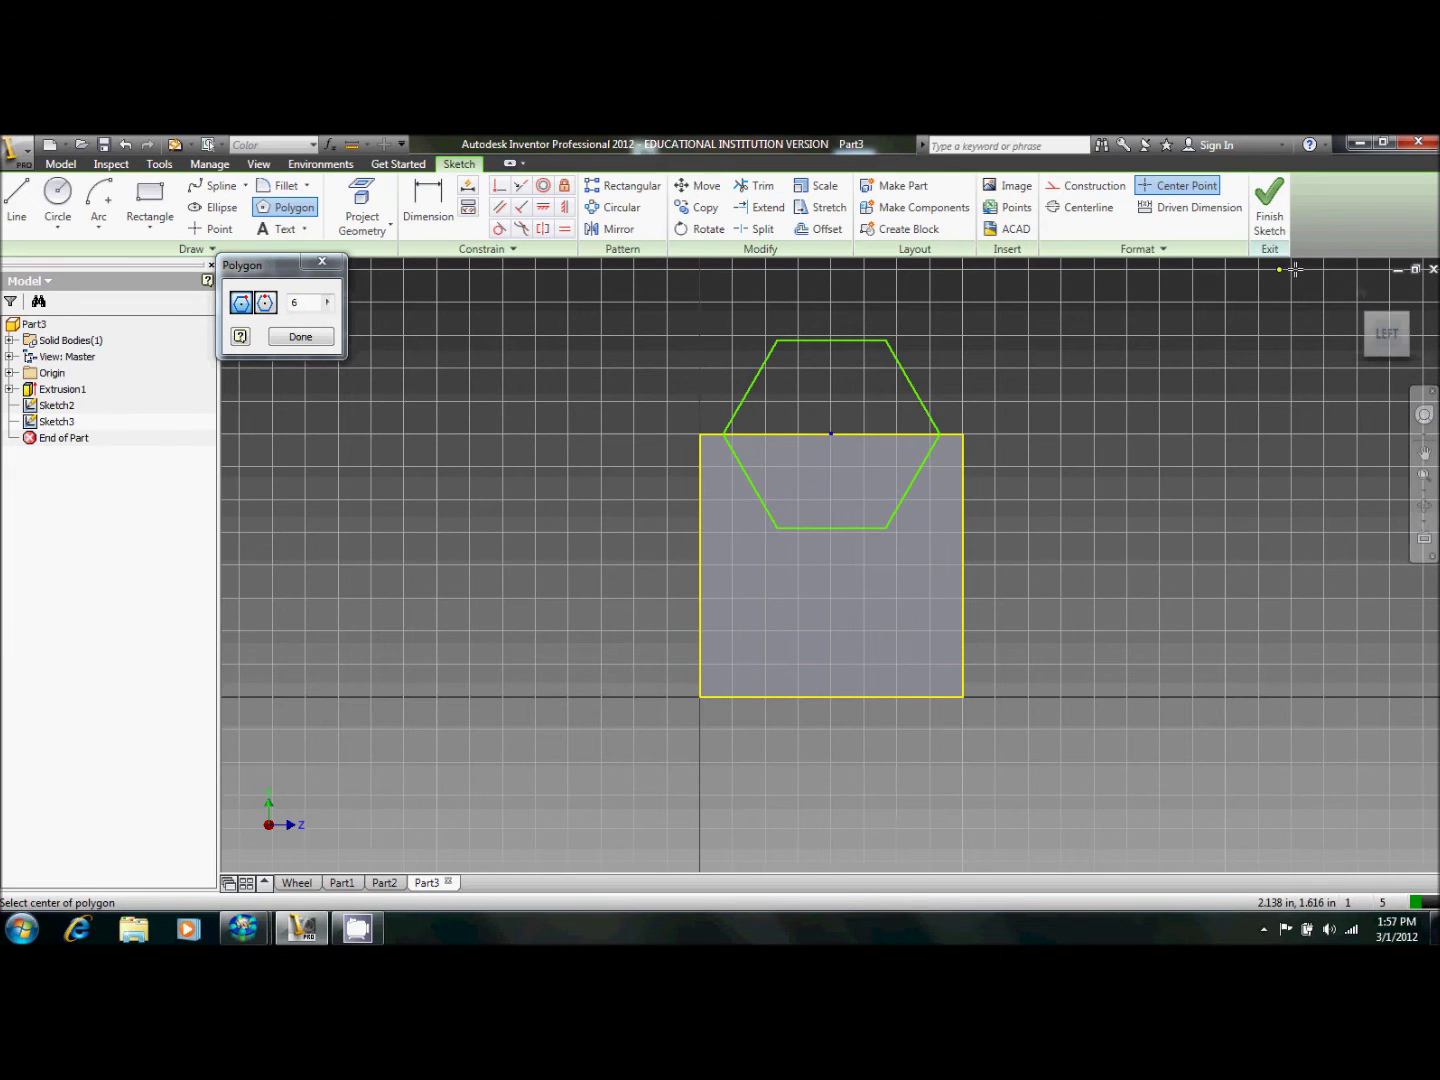
left_click(1281, 207)
left_click(1281, 207)
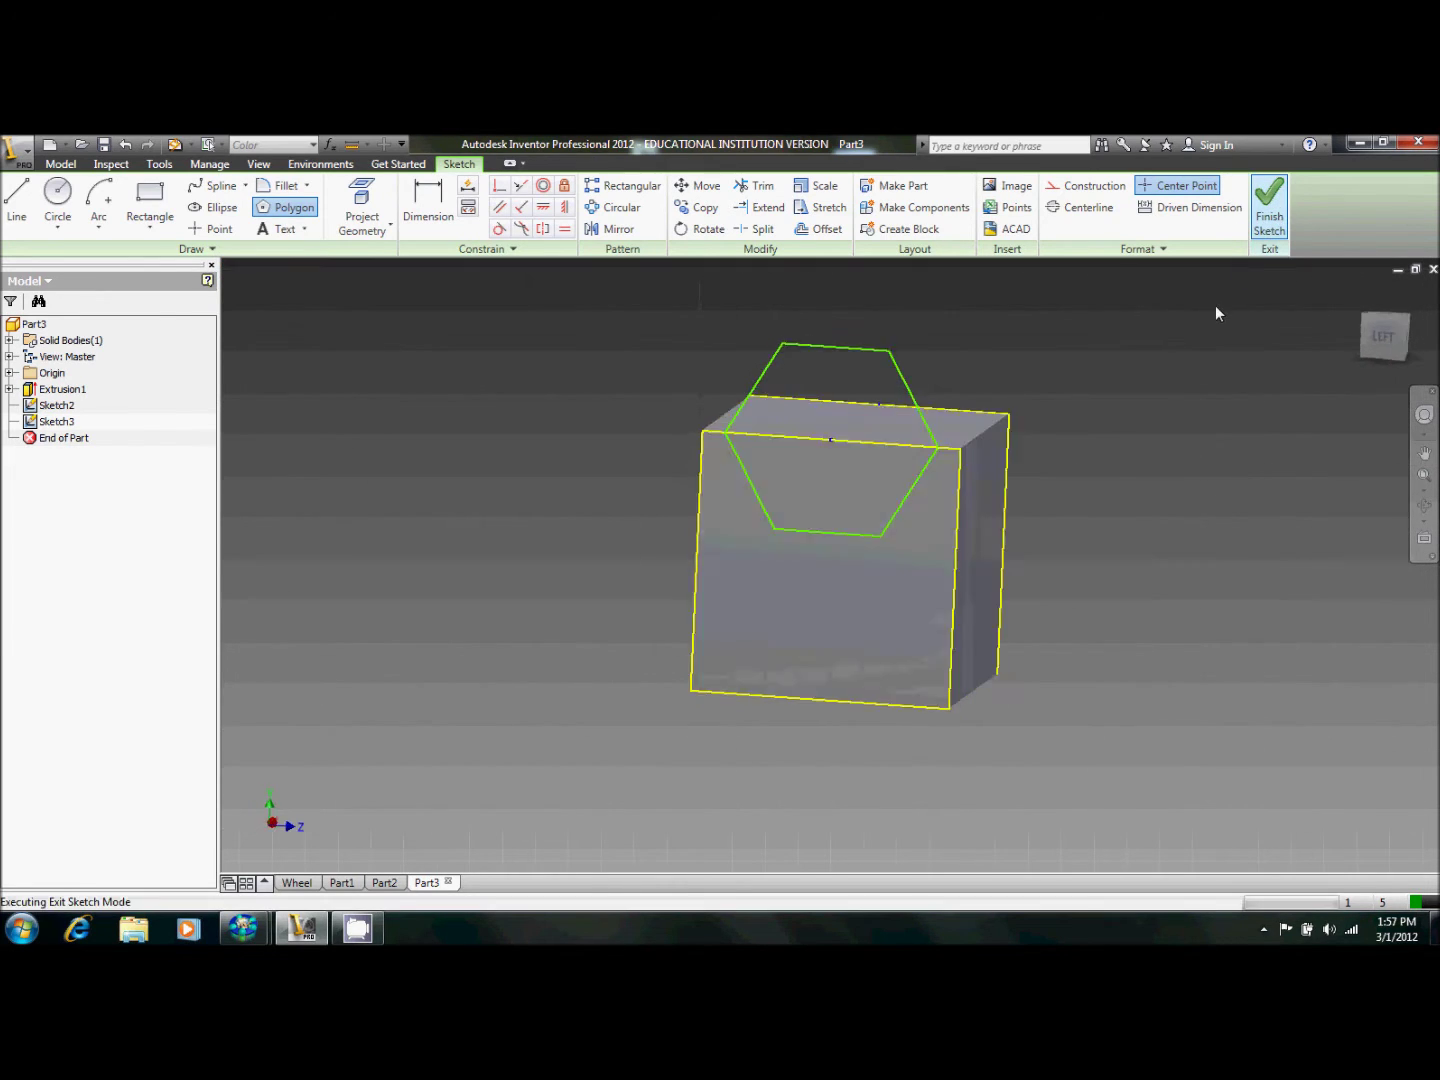
Cancel the started Loft and open Sketch4 on the semicircle's cube face.
middle_click_drag(1186, 435, 174, 143, "shift")
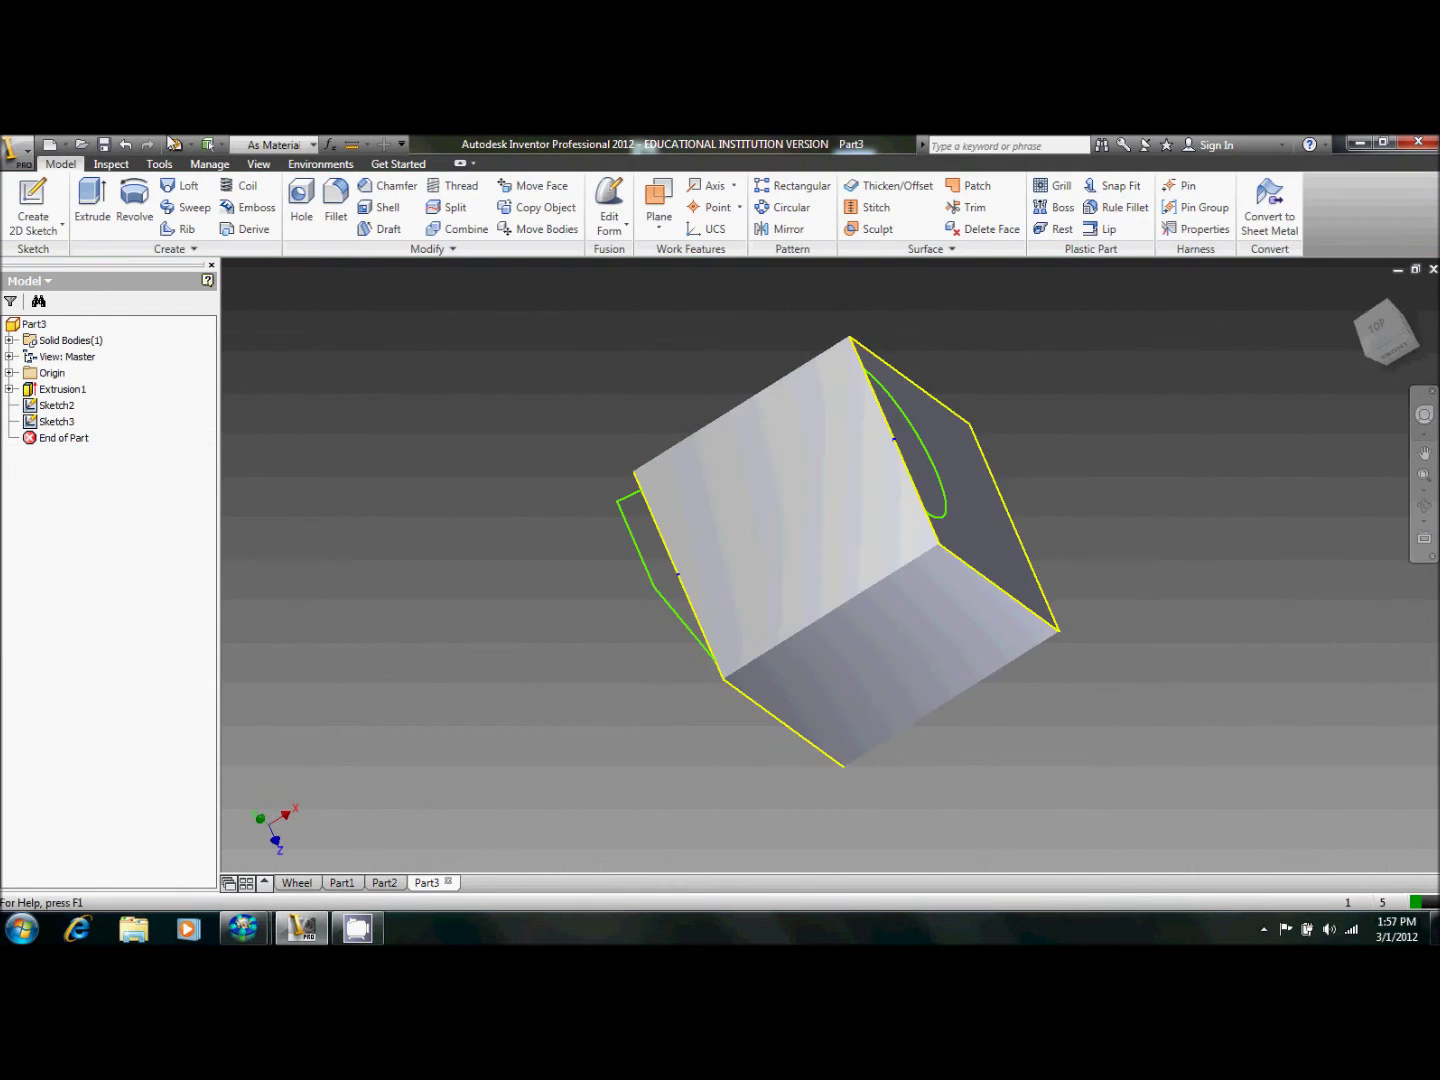
left_click(186, 186)
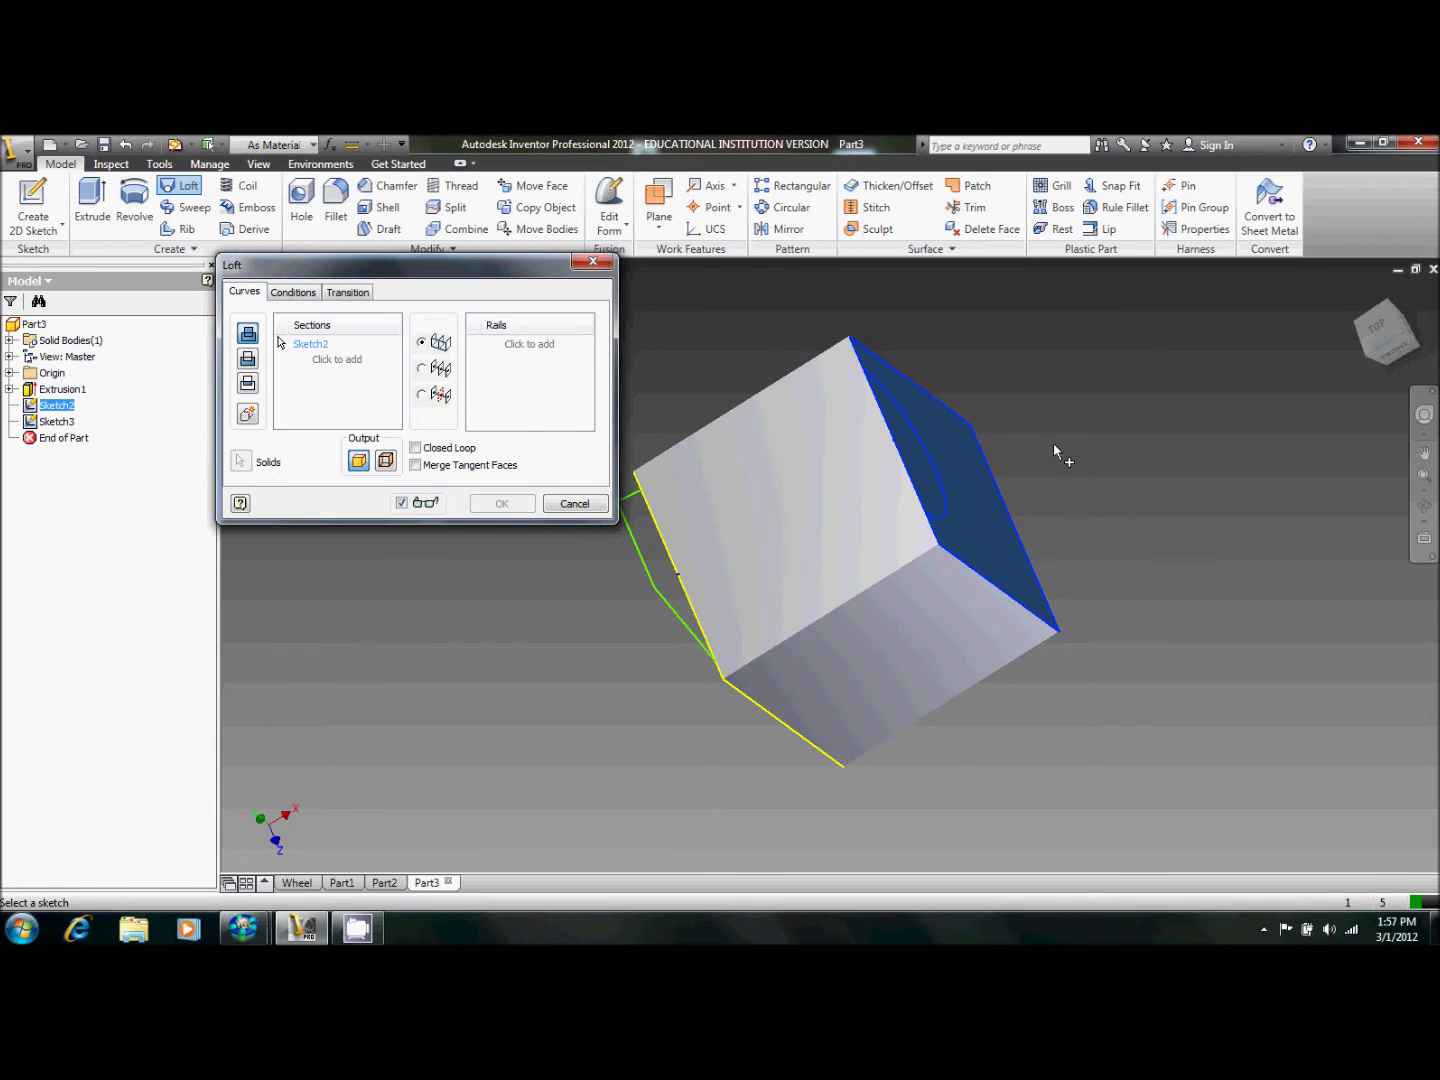
middle_click_drag(1054, 445, 502, 393, "shift")
left_click(574, 503)
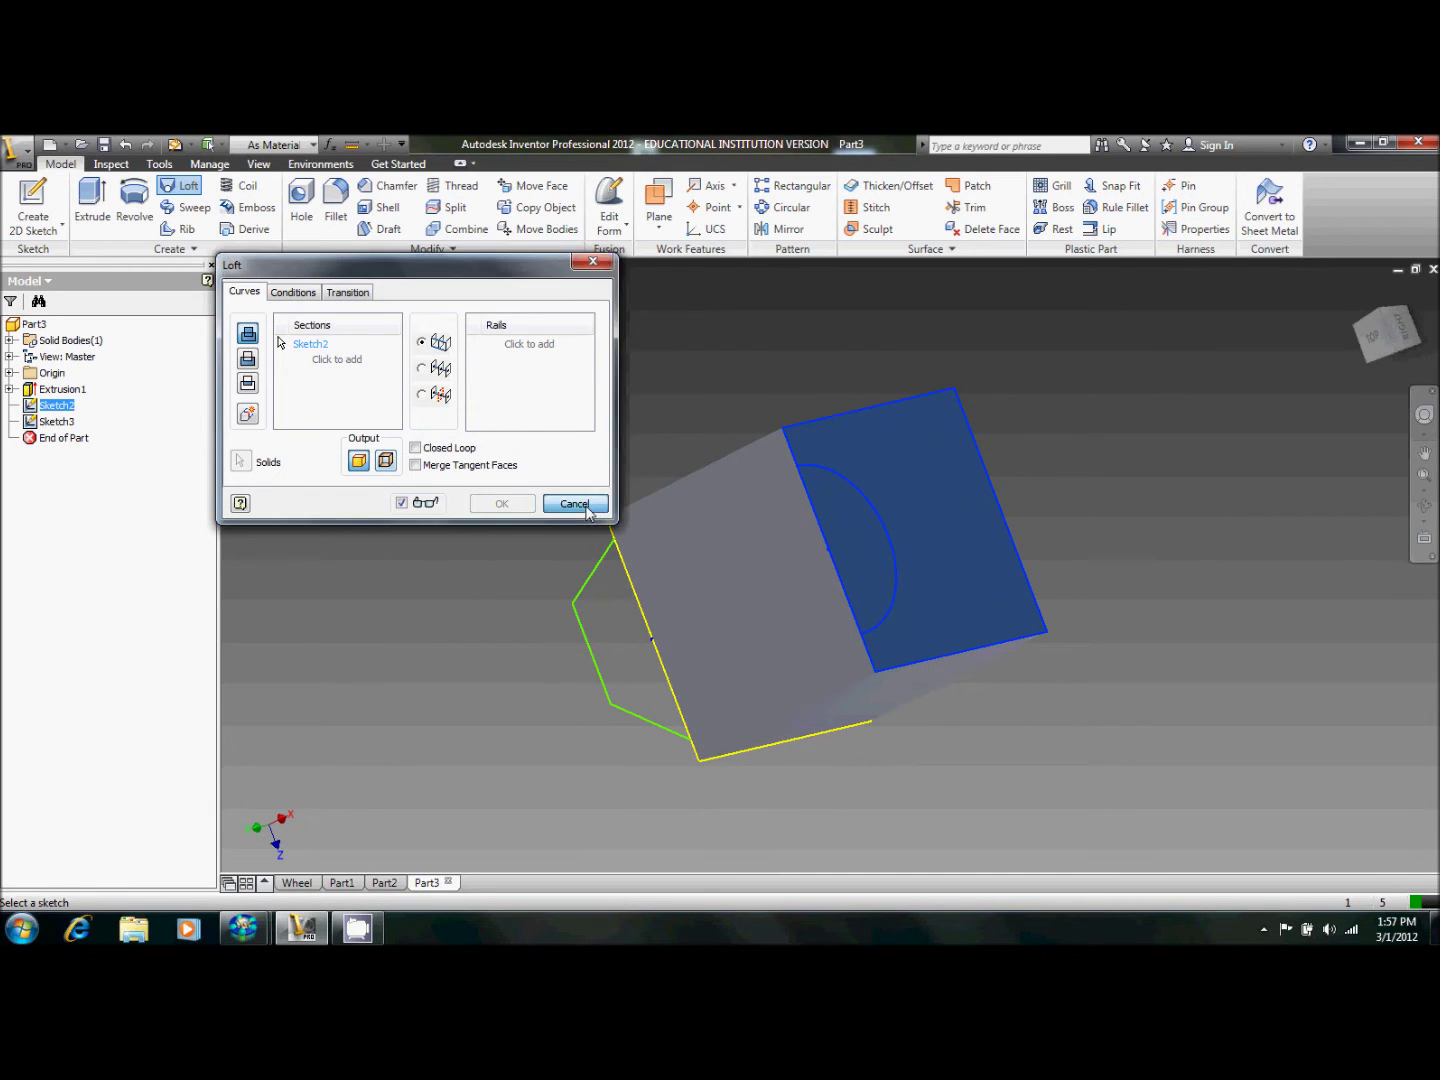
left_click(32, 190)
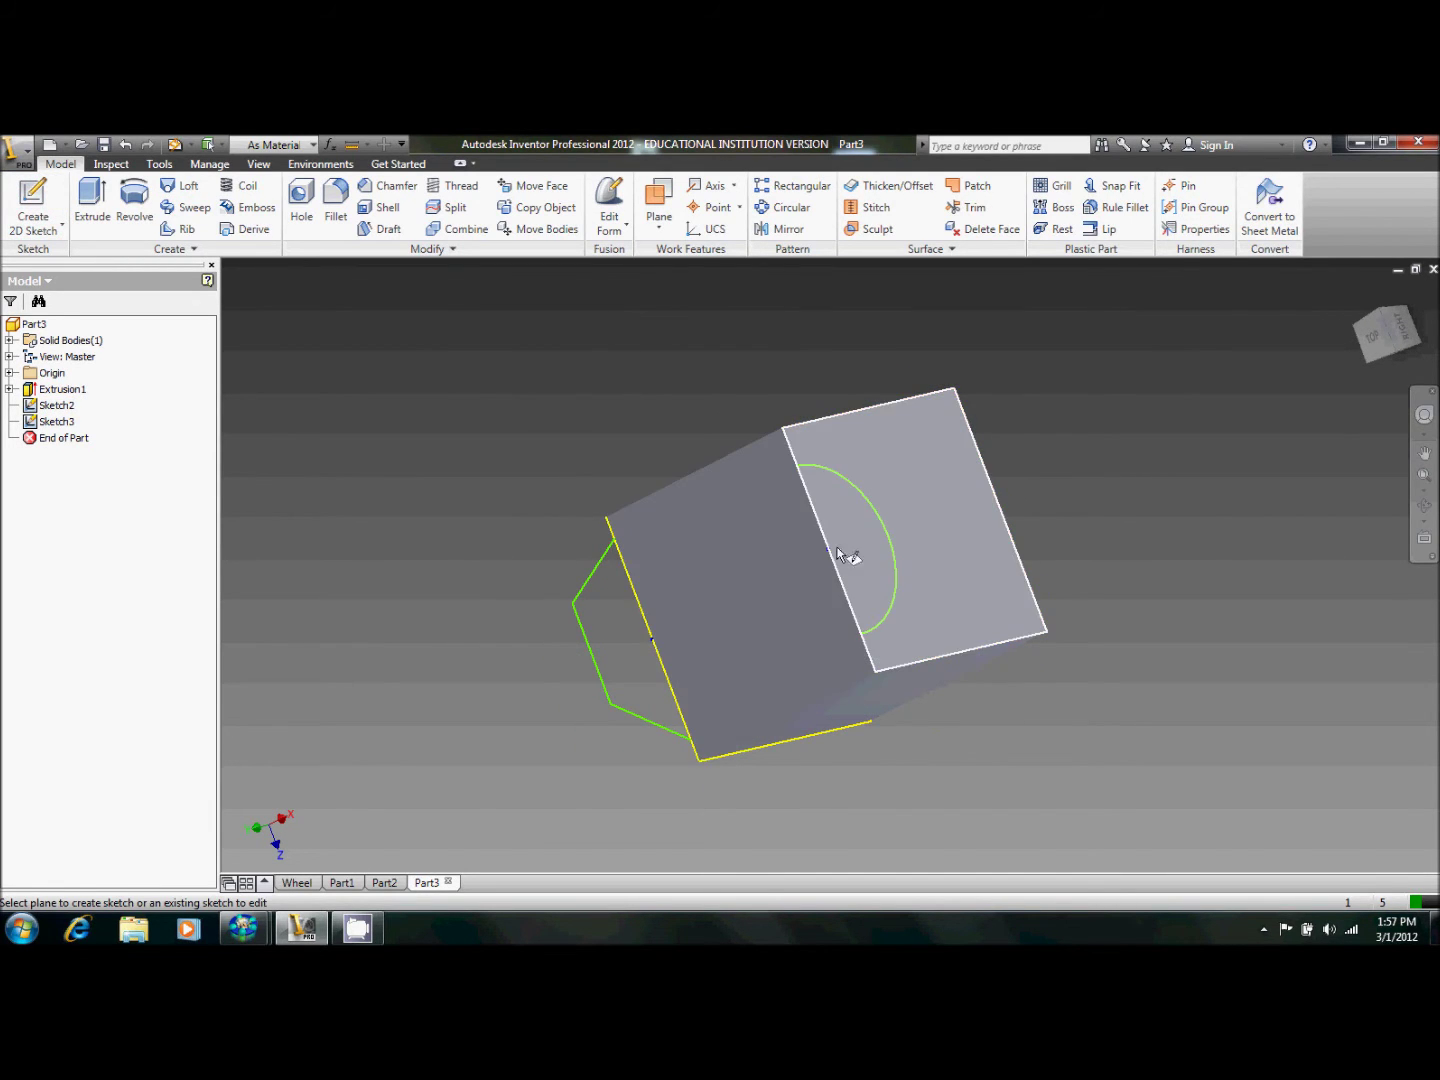
left_click(853, 554)
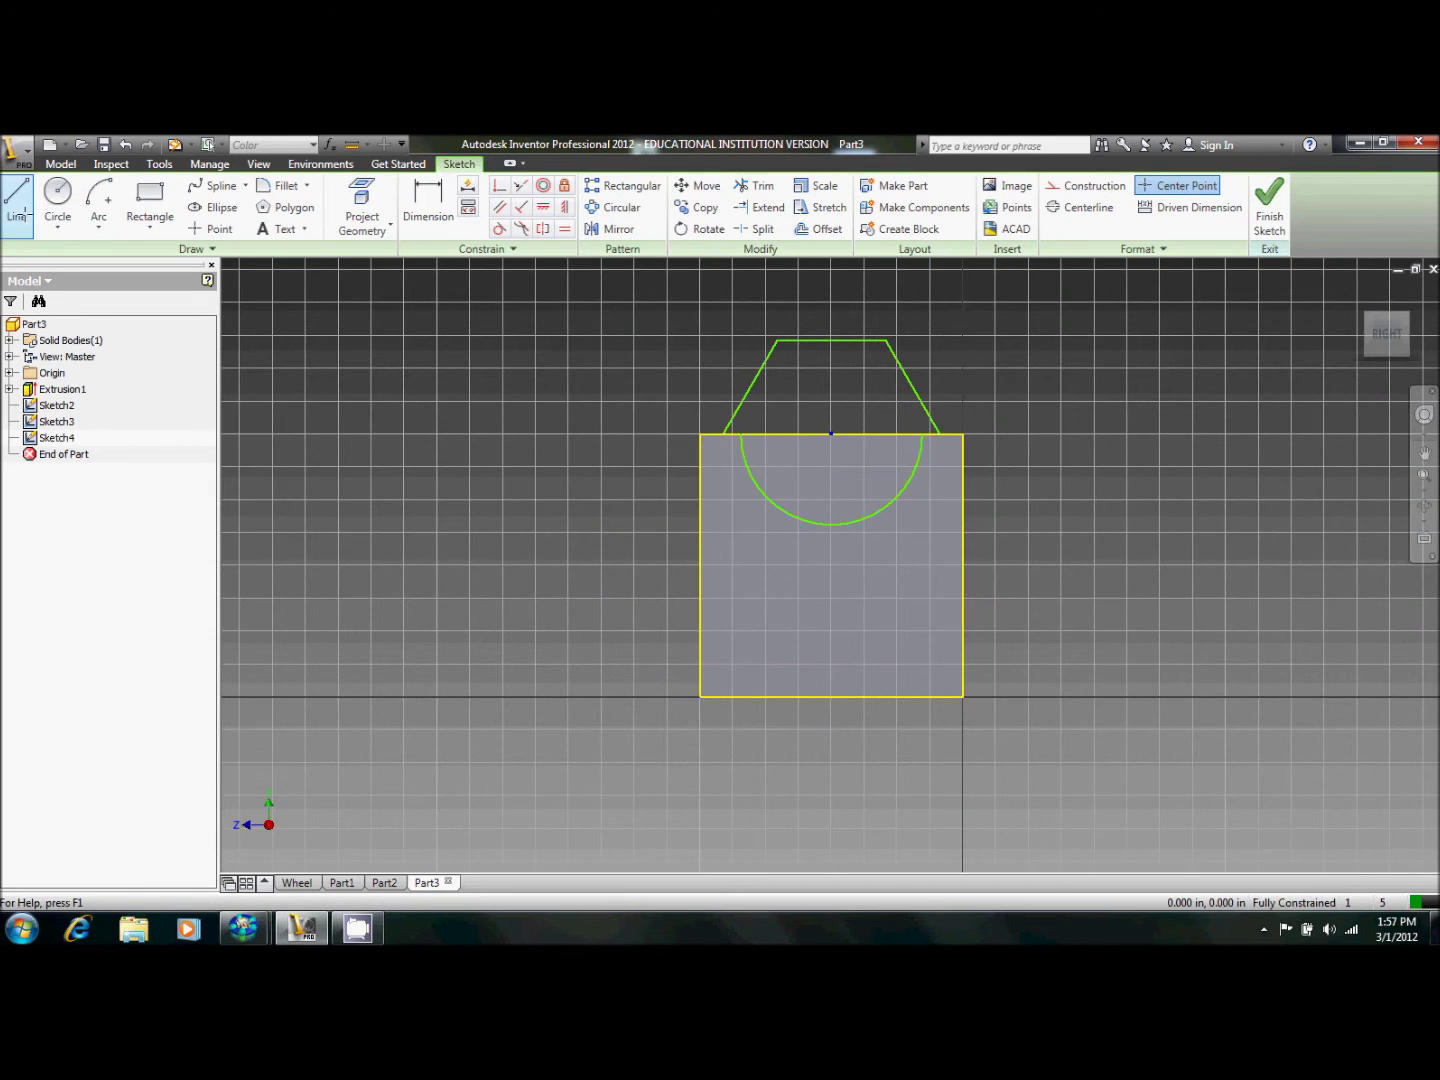
Draw a straight line along the rectangle's top edge.
left_click(34, 229)
left_click(742, 433)
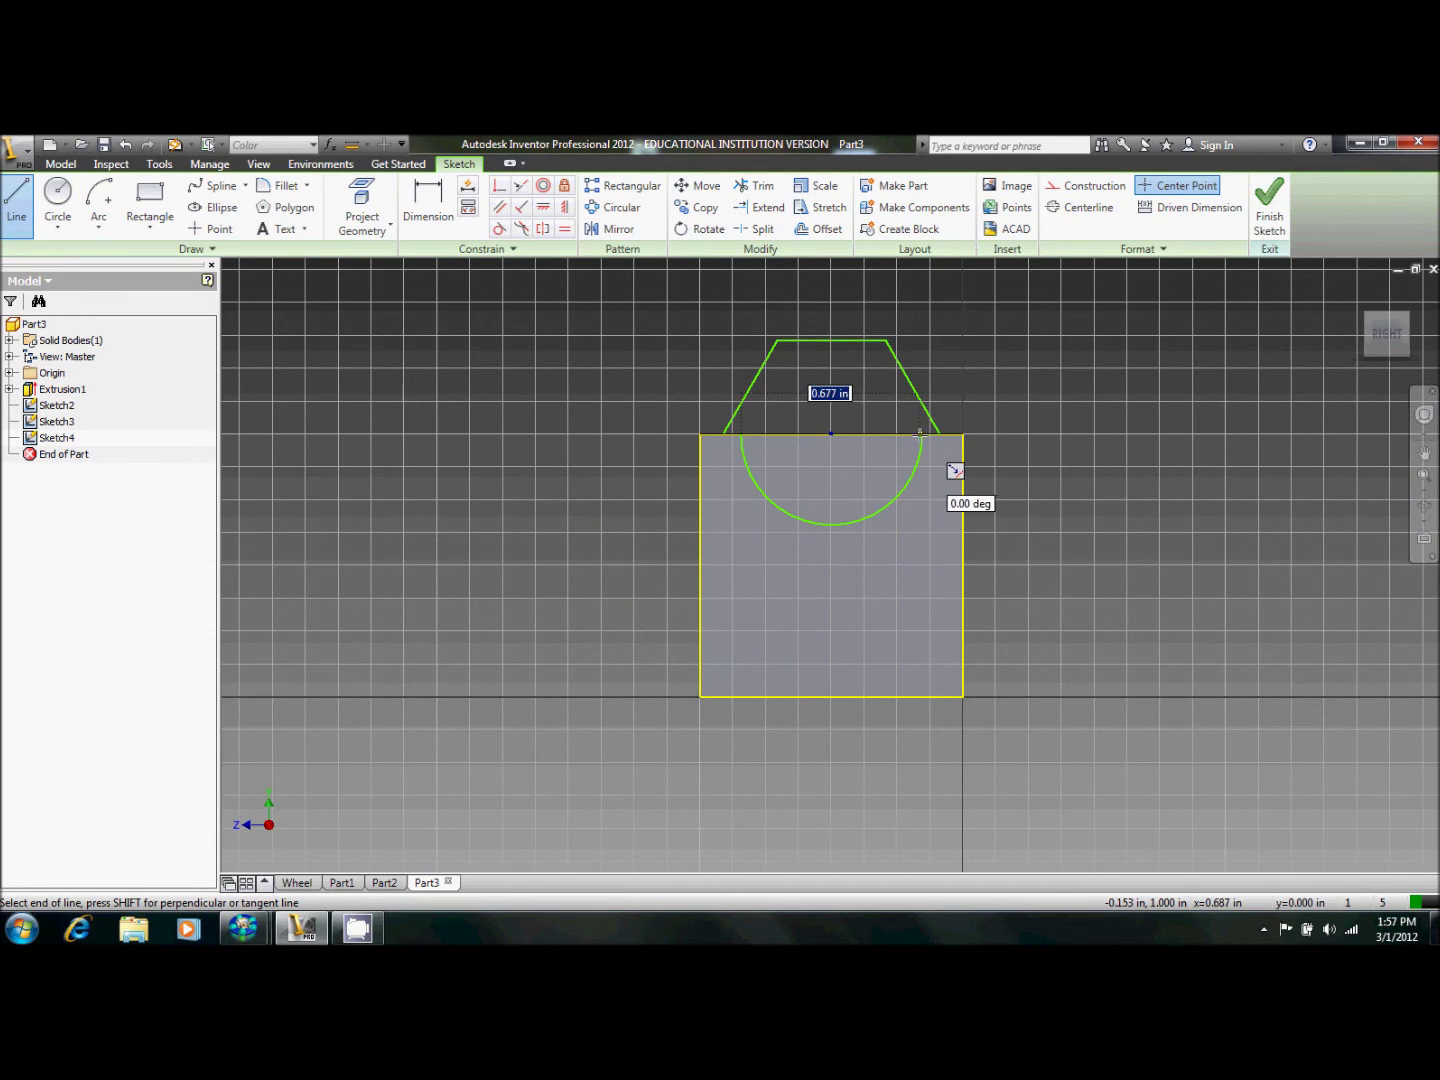
scroll(923, 434, "down", 5)
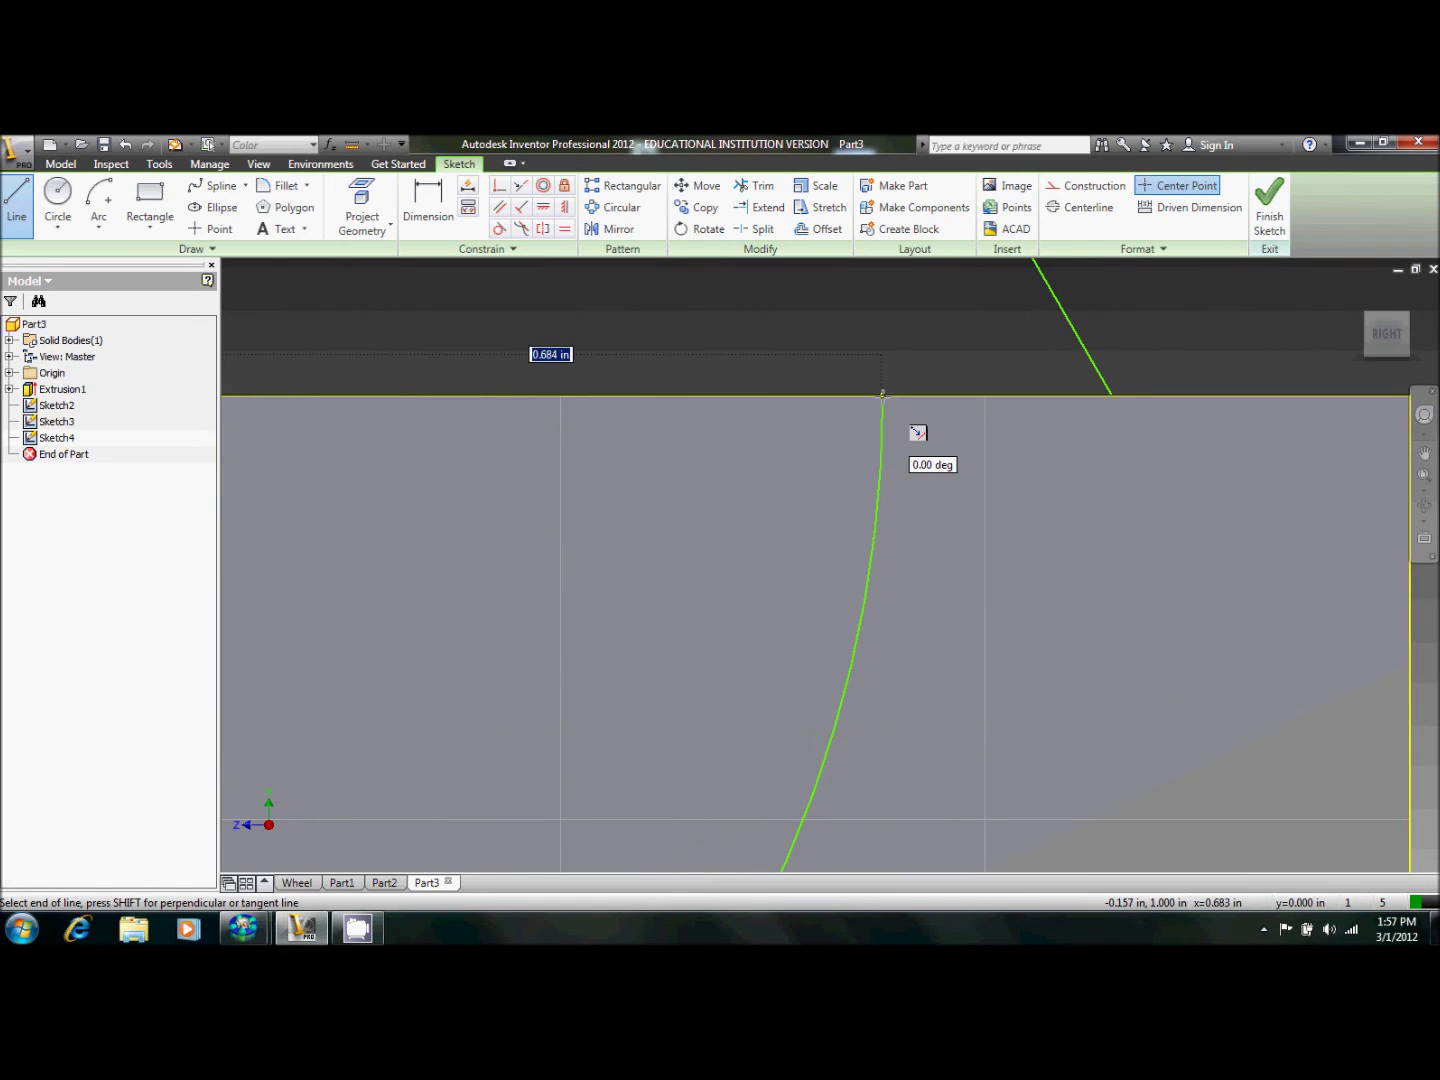
scroll(883, 395, "up", 2)
scroll(886, 392, "down", 4)
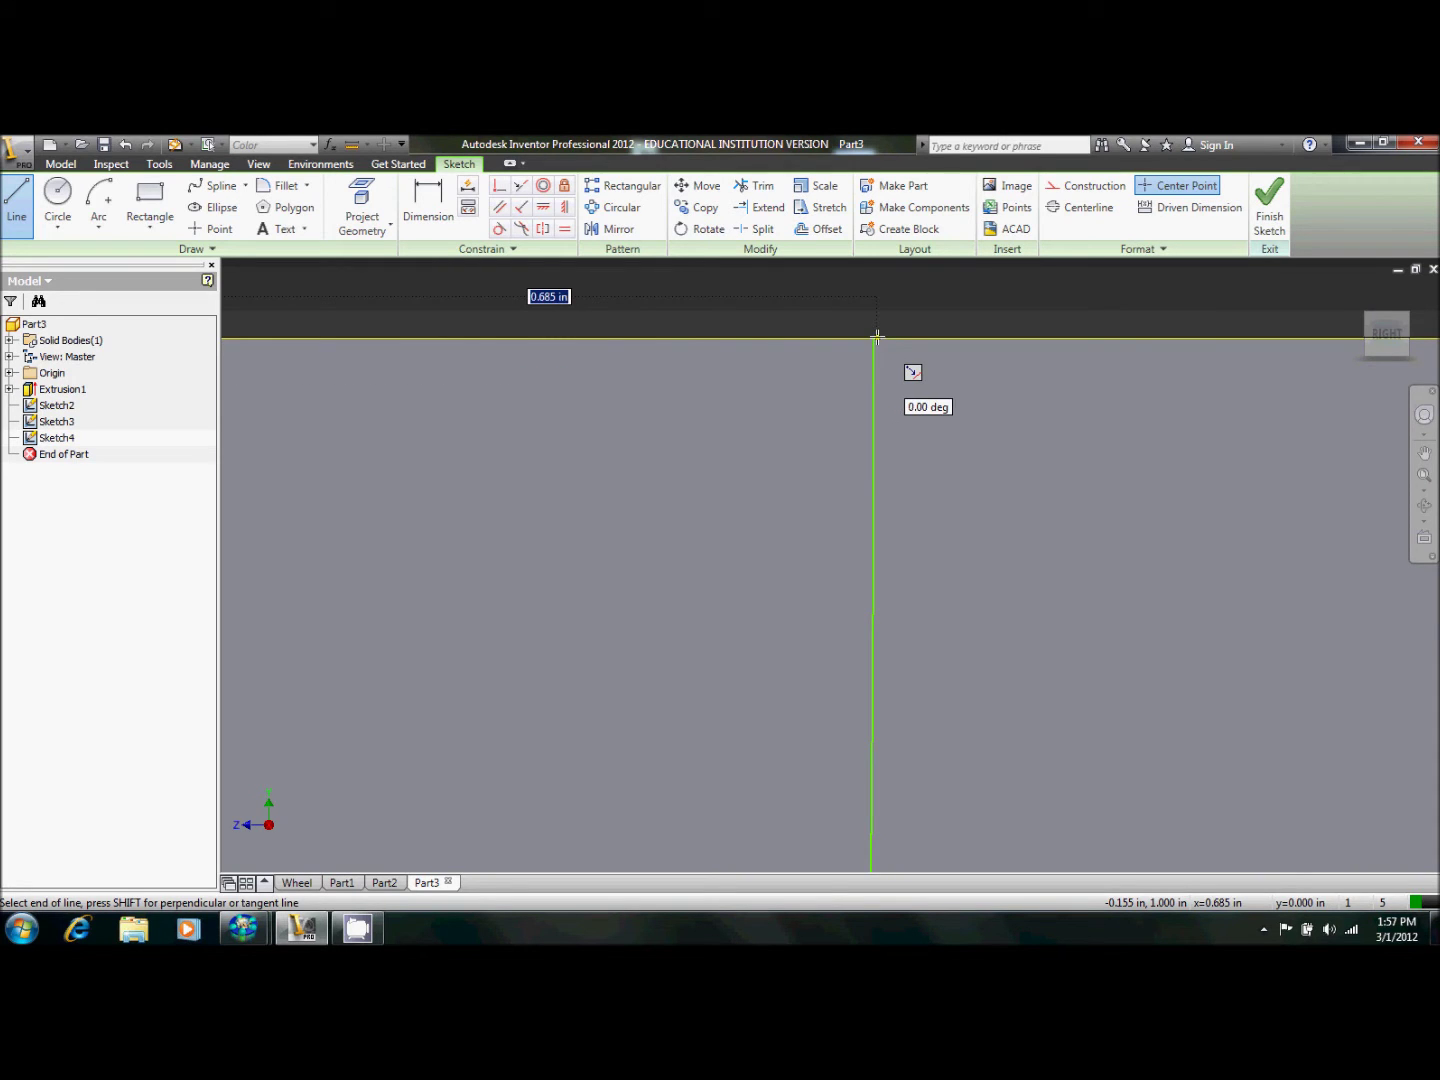
double_click(877, 337)
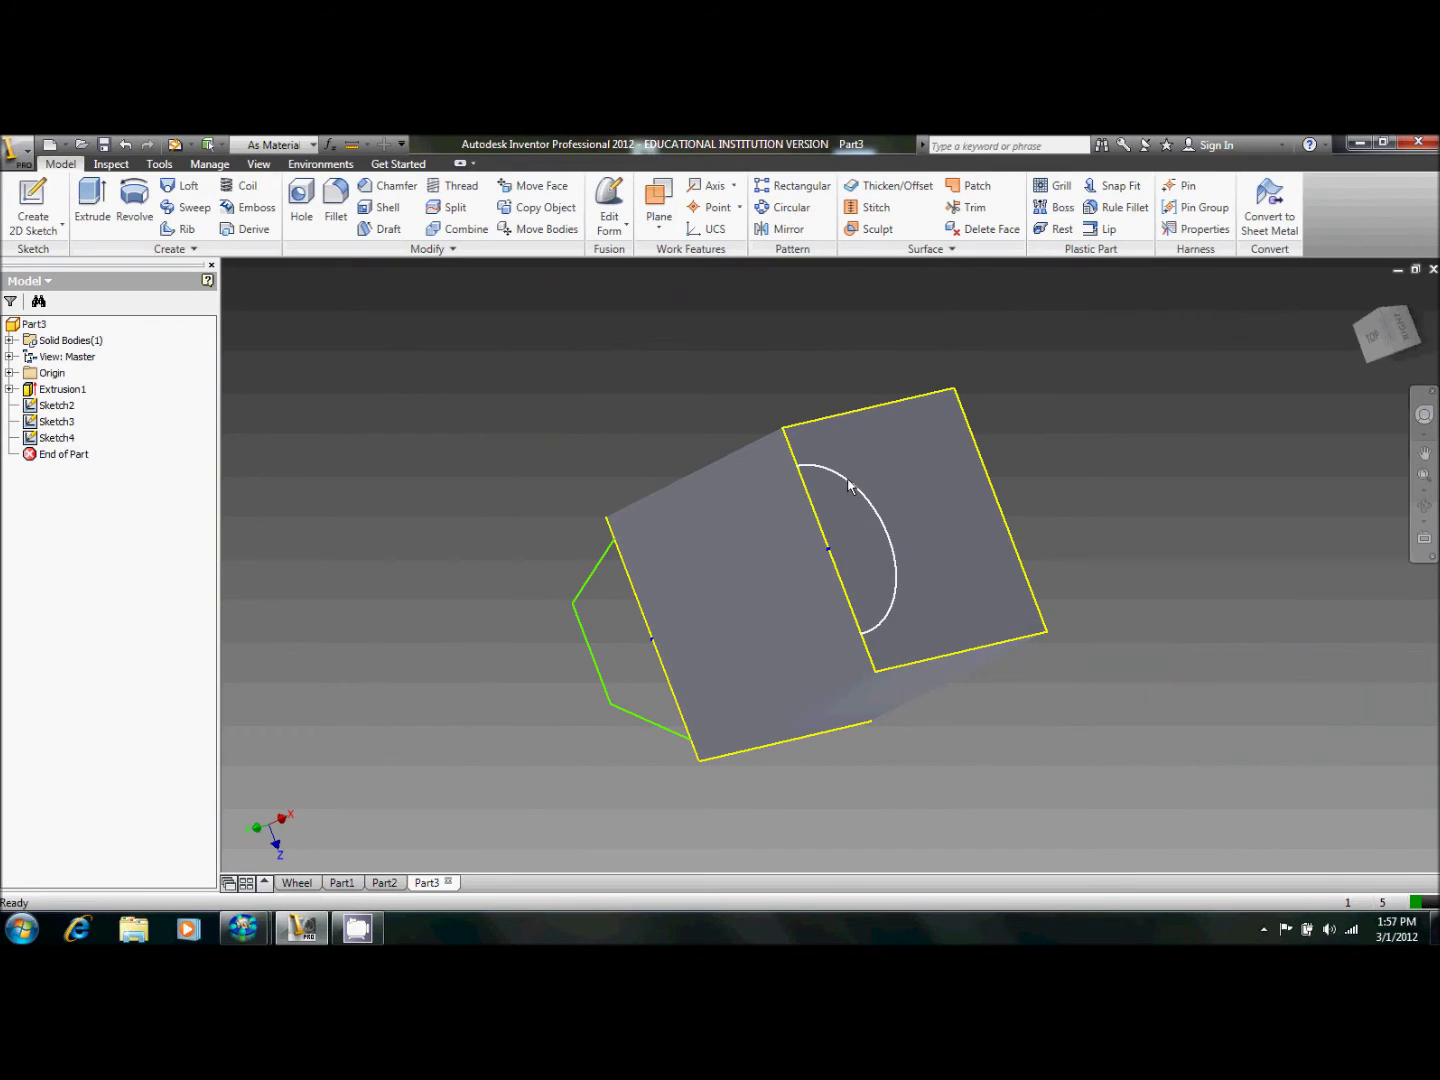
In the semicircle sketch, join the arc's two endpoints with a line, then finish the sketch.
double_click(855, 524)
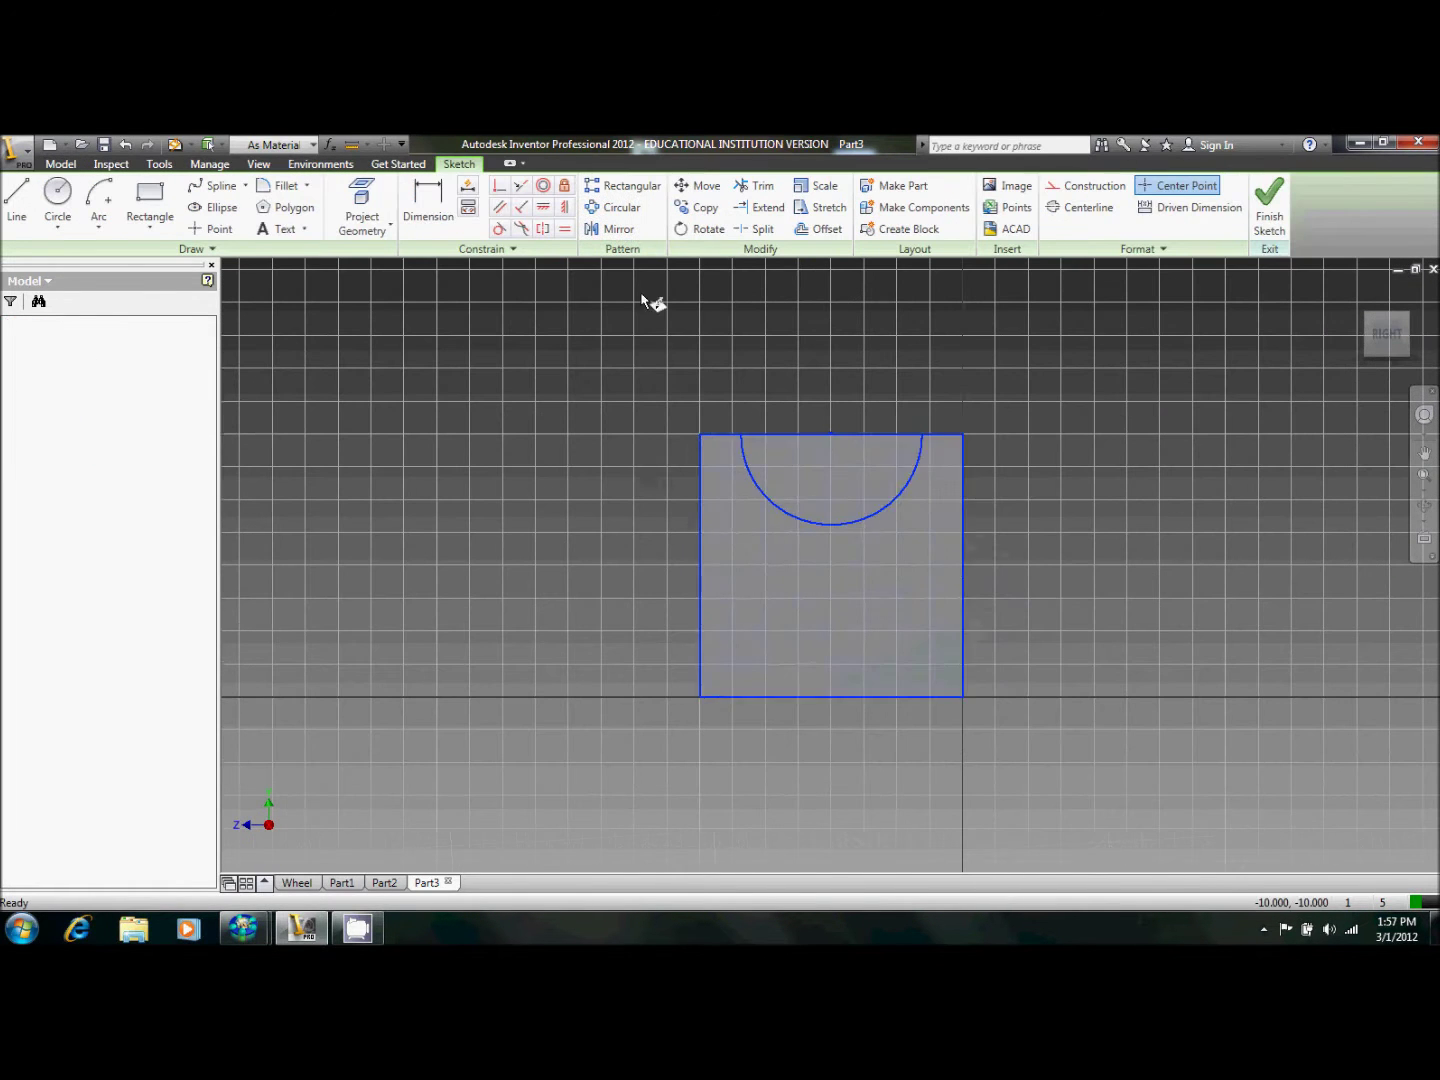
scroll(751, 471, "up", 5)
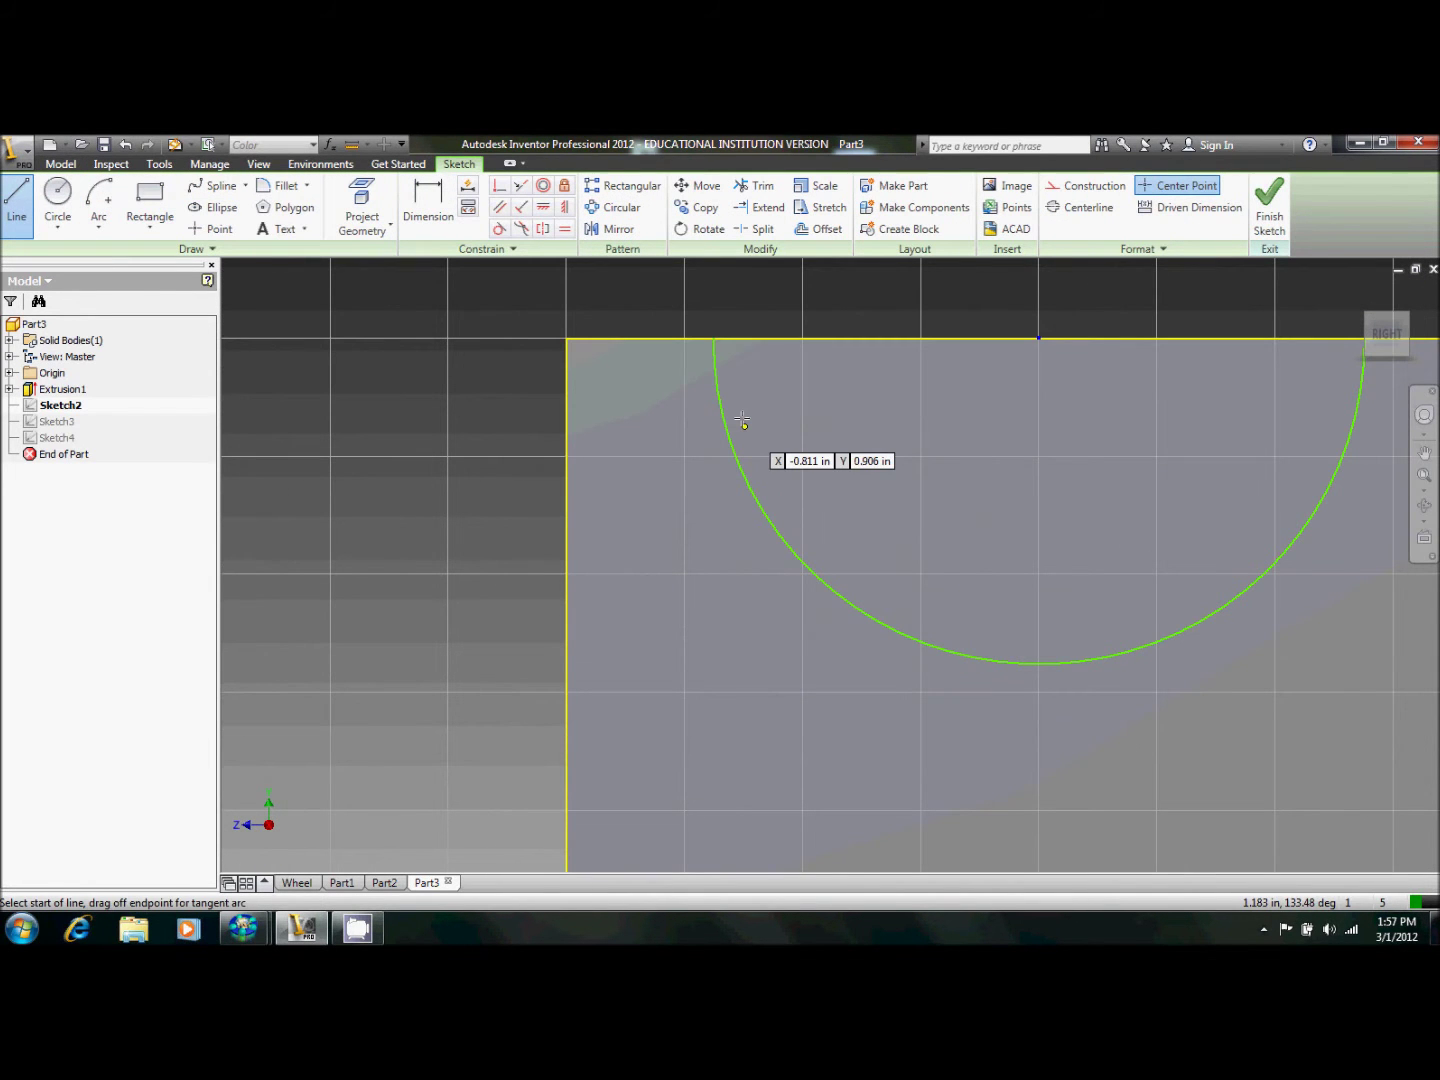
left_click(714, 341)
scroll(769, 352, "up", 5)
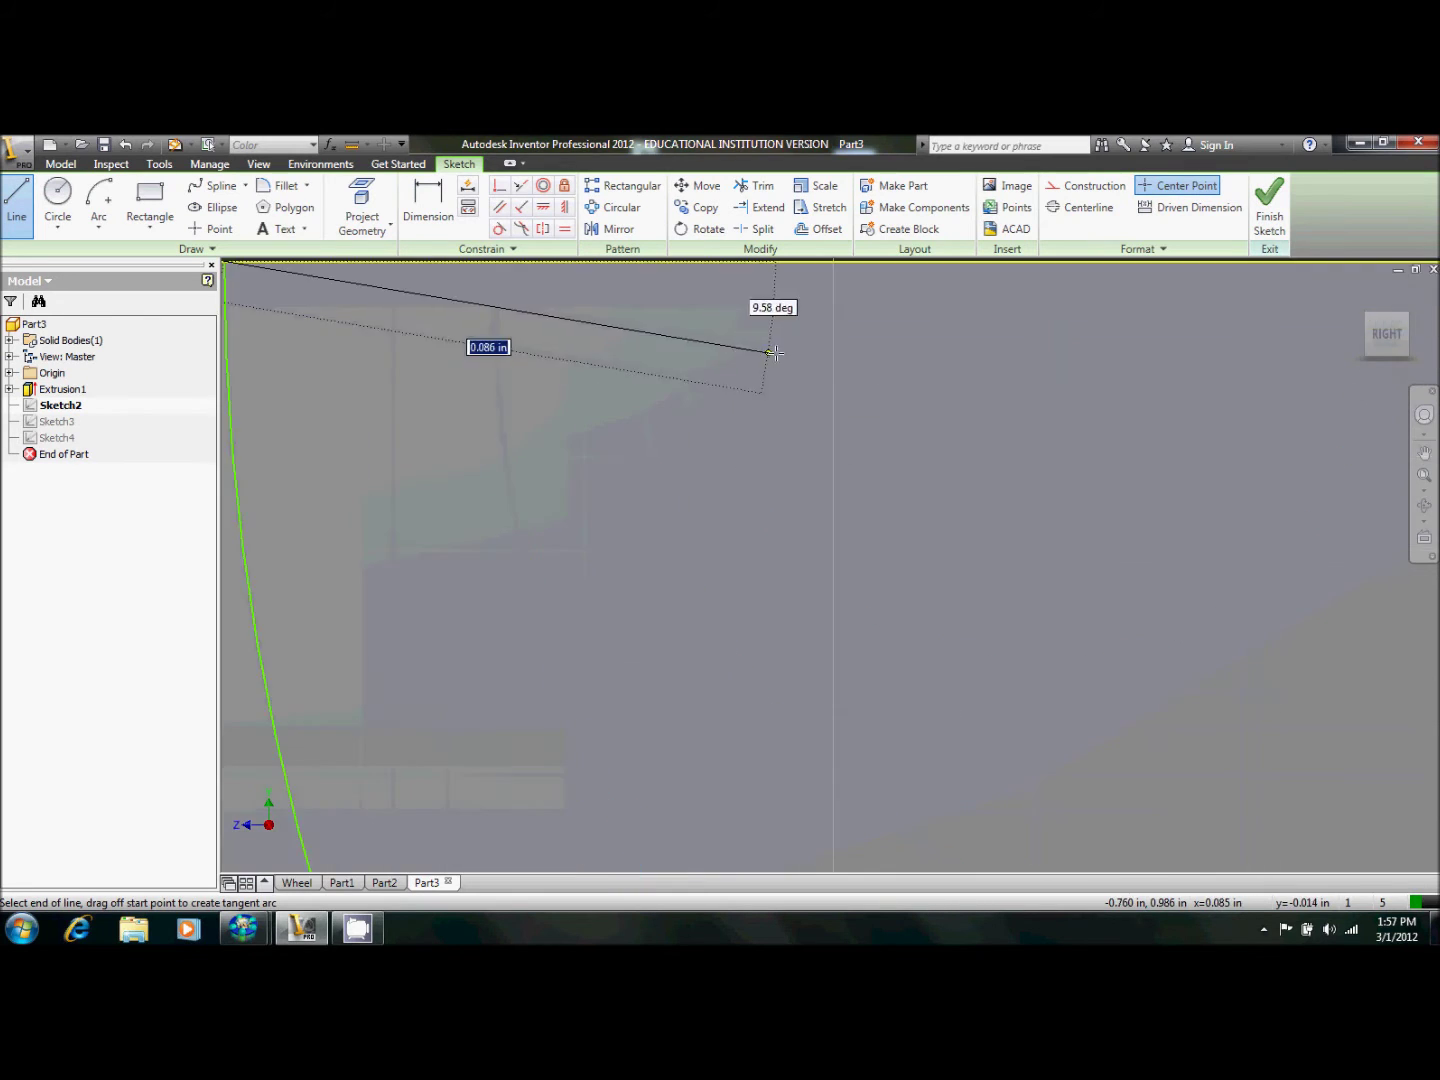
scroll(773, 352, "down", 3)
scroll(868, 311, "up", 5)
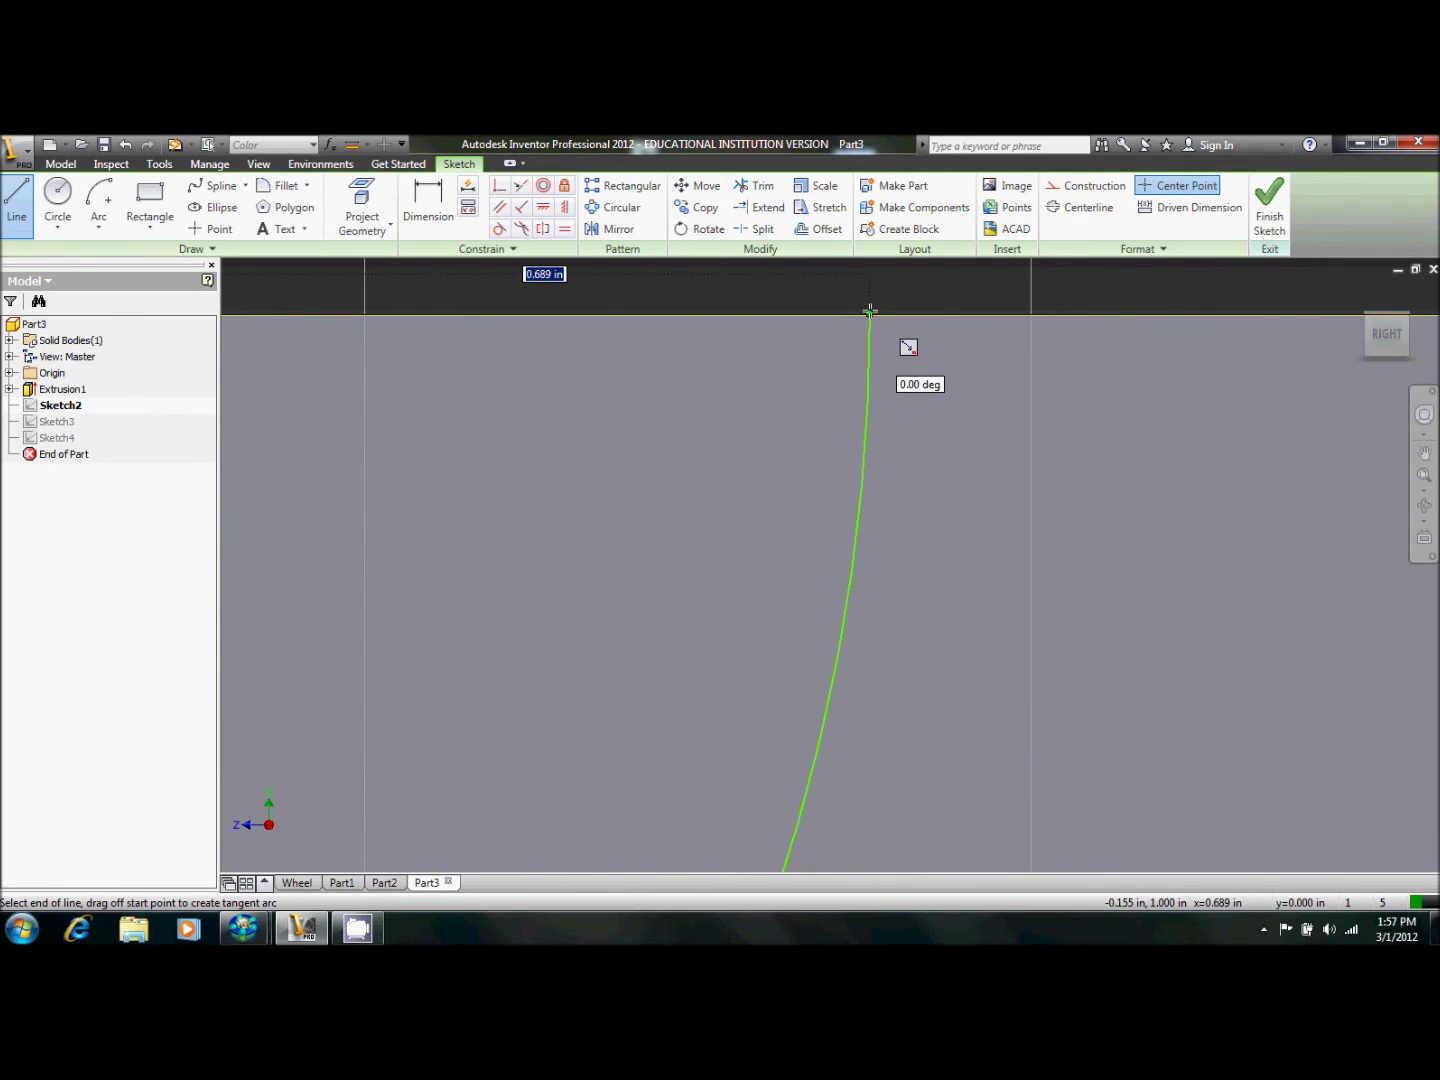
left_click(869, 316)
key("Escape")
scroll(1096, 444, "down", 5)
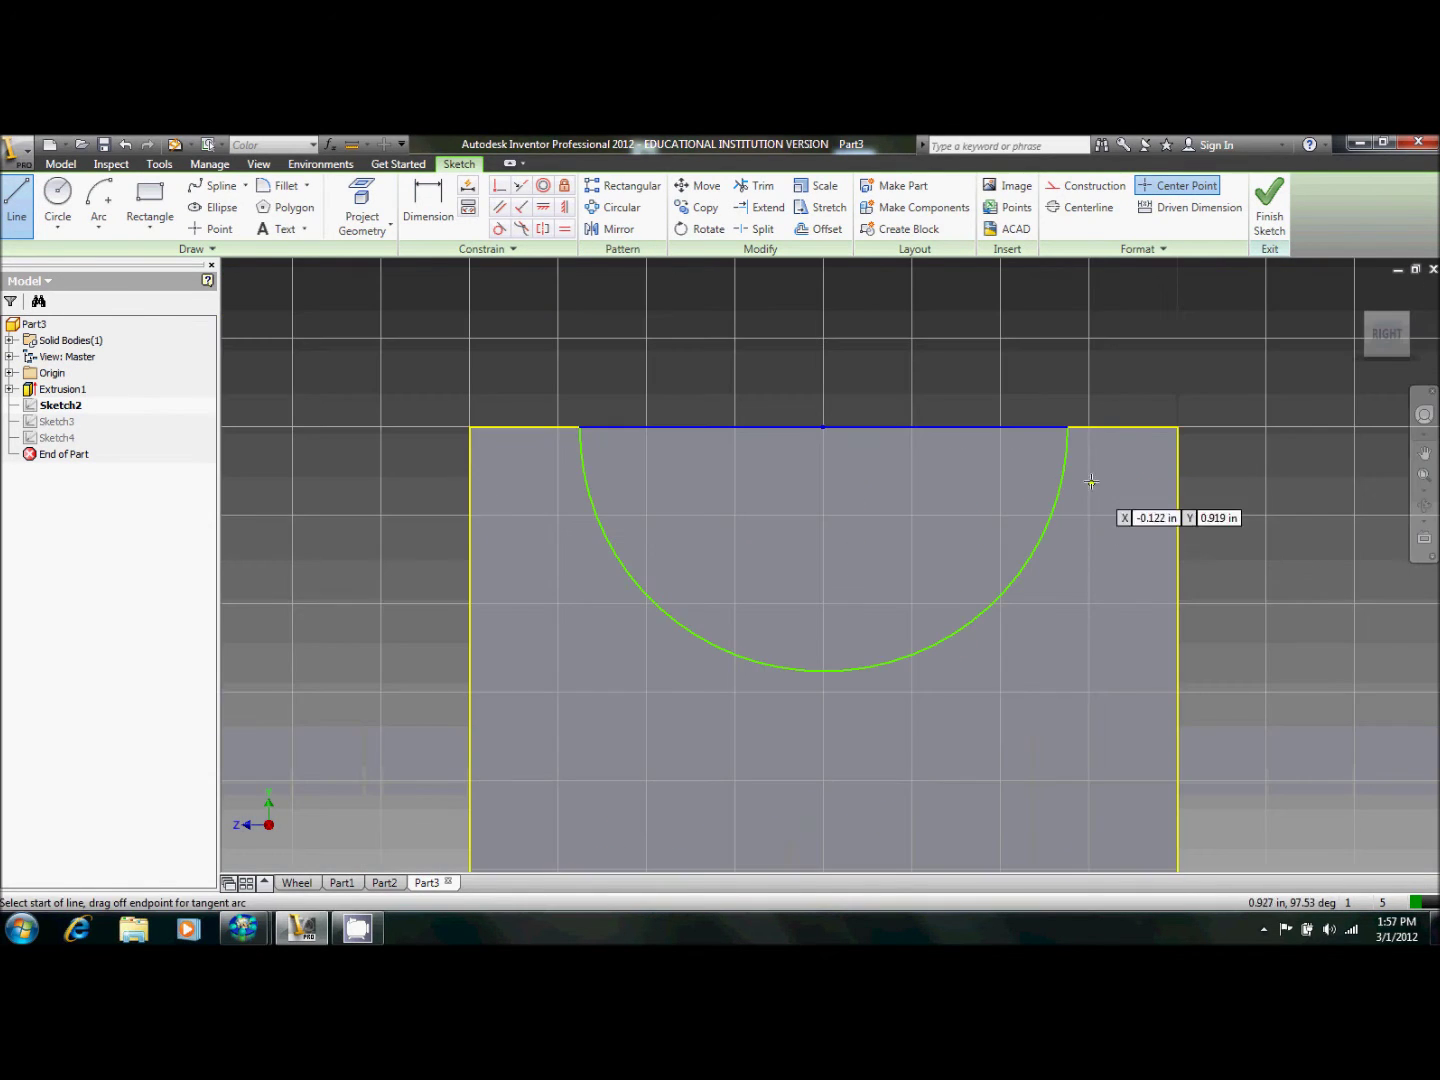
left_click(1269, 205)
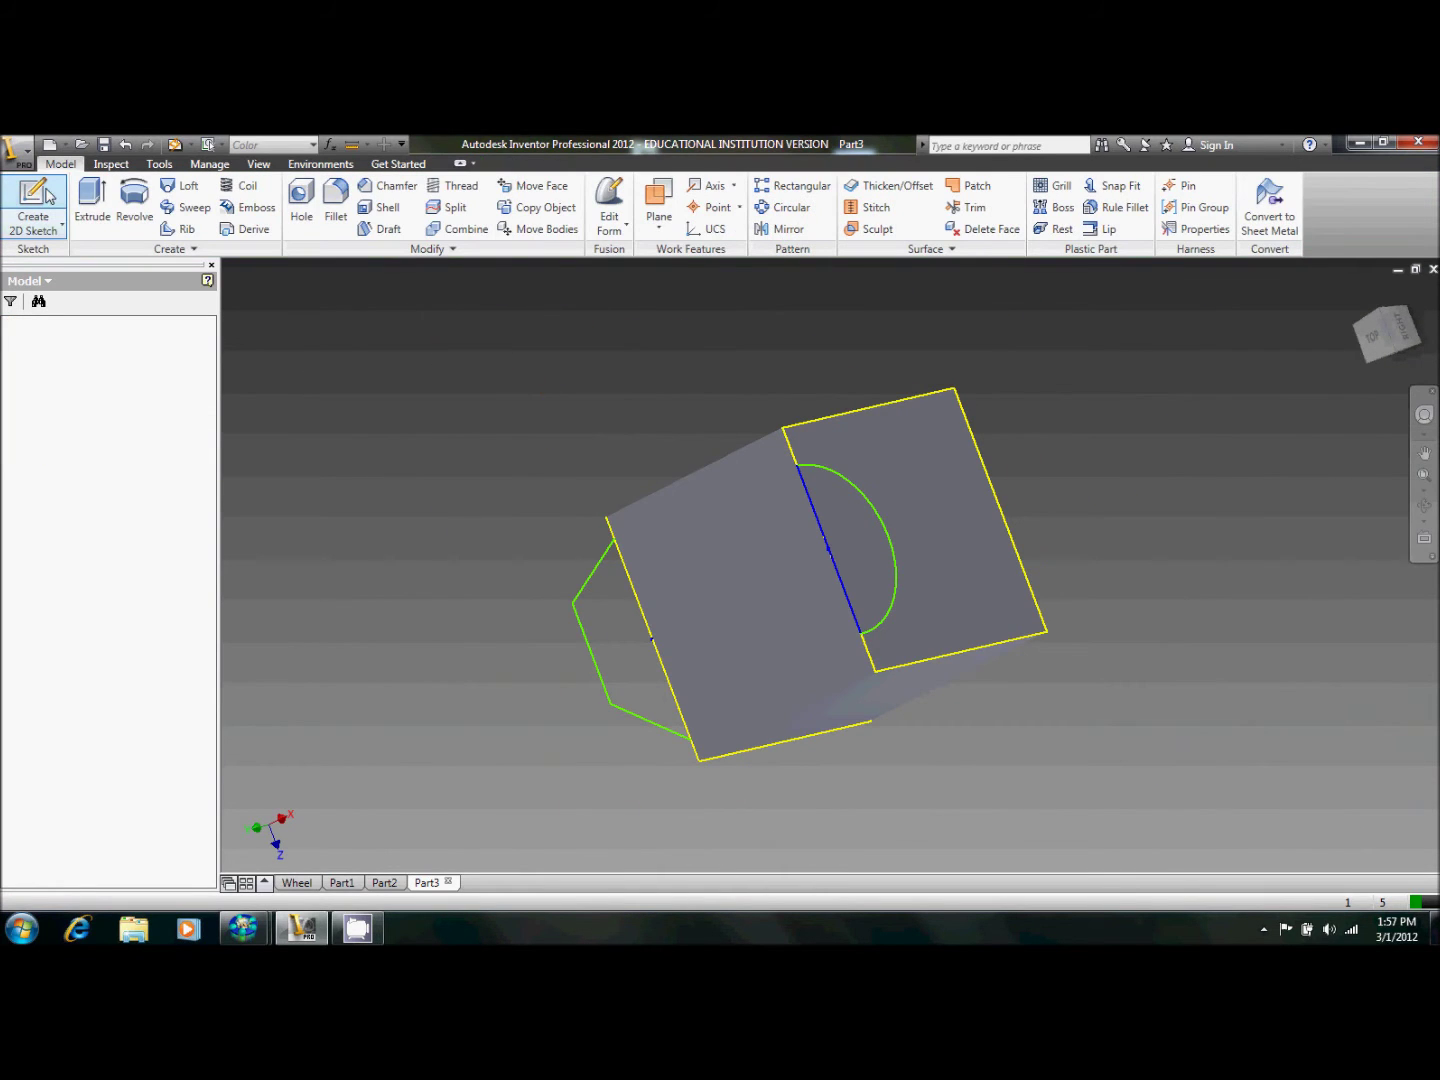
Loft-cut the cube from the semicircle sketch to the hexagon loop.
left_click(185, 186)
left_click(832, 481)
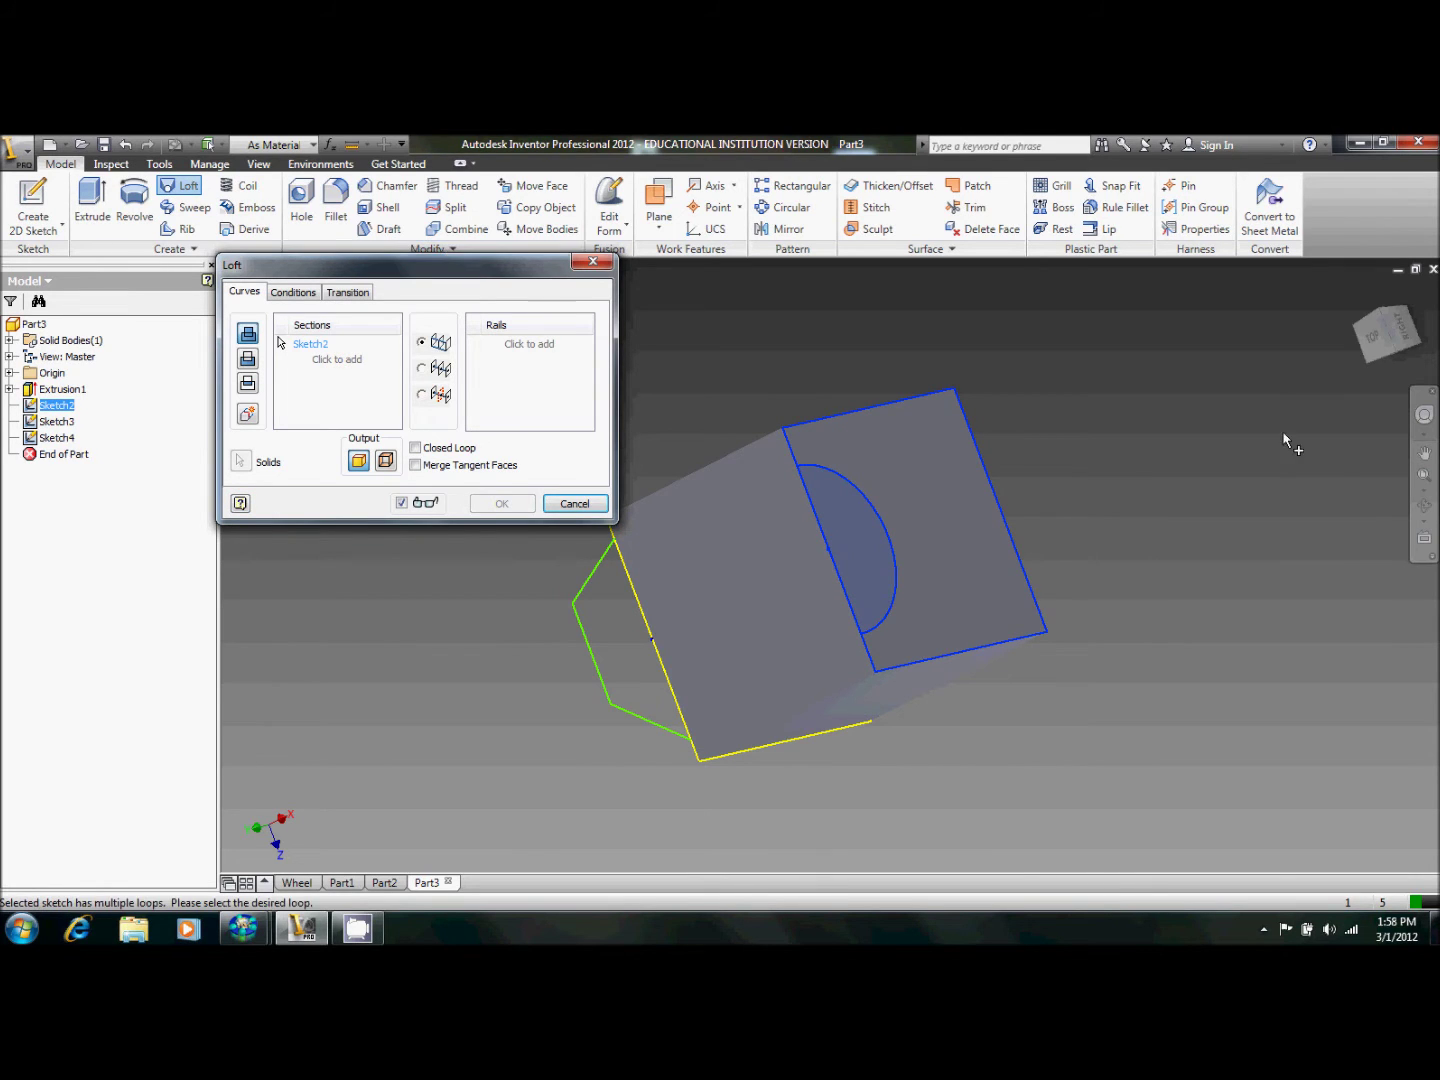
left_click(1364, 294)
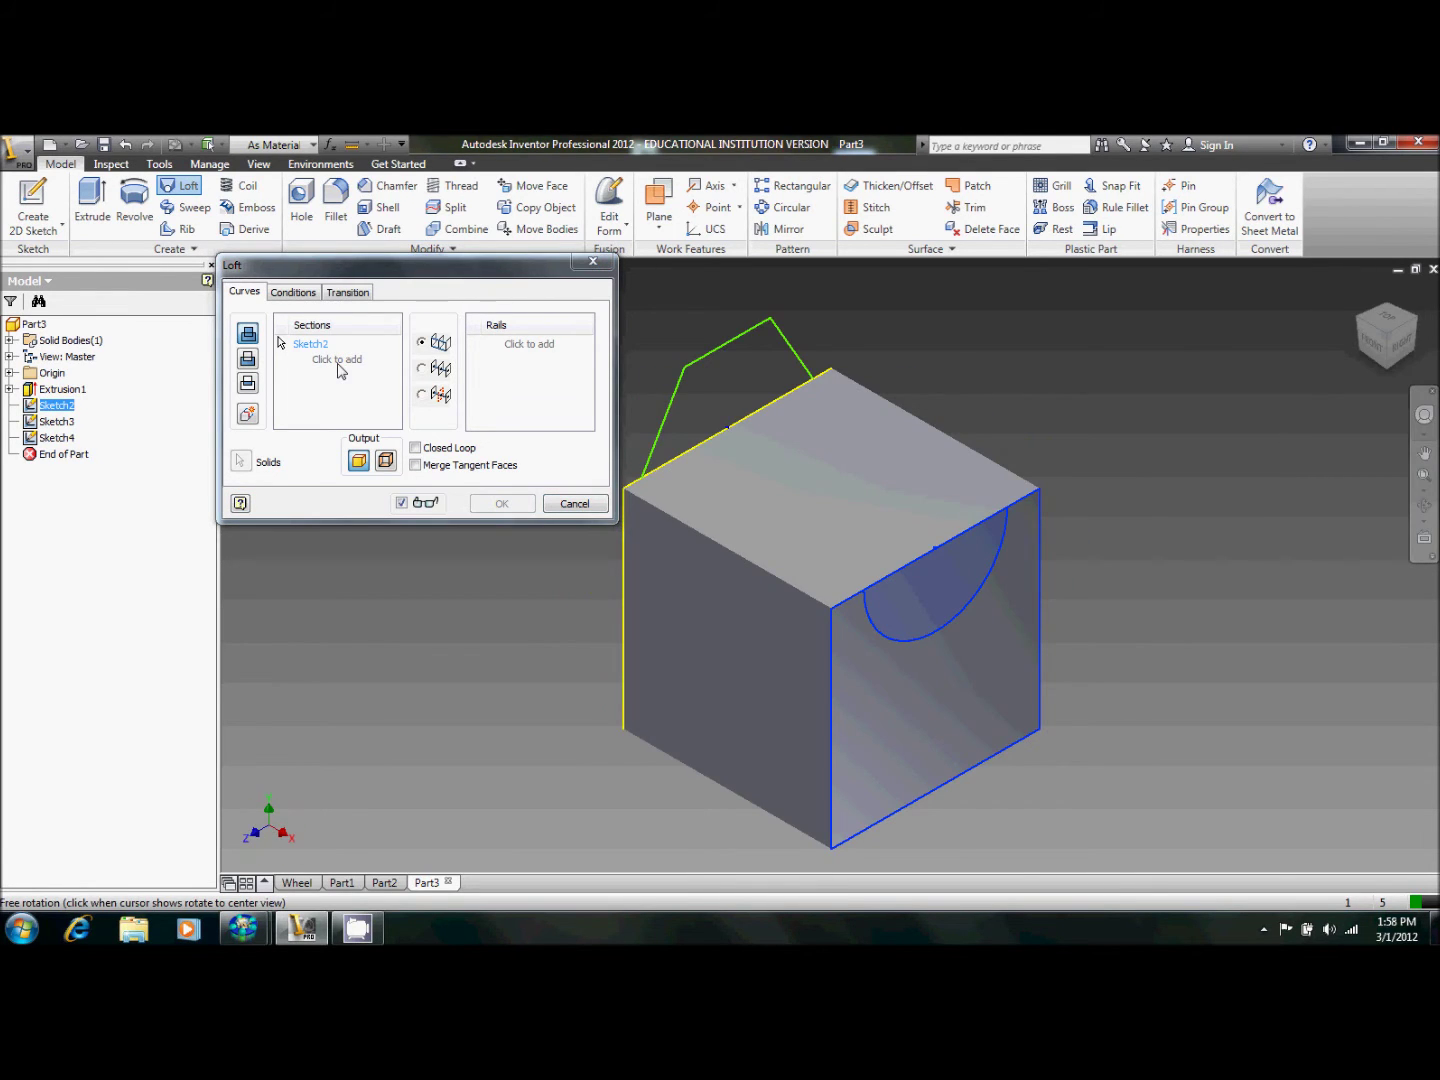
left_click(338, 362)
left_click(714, 346)
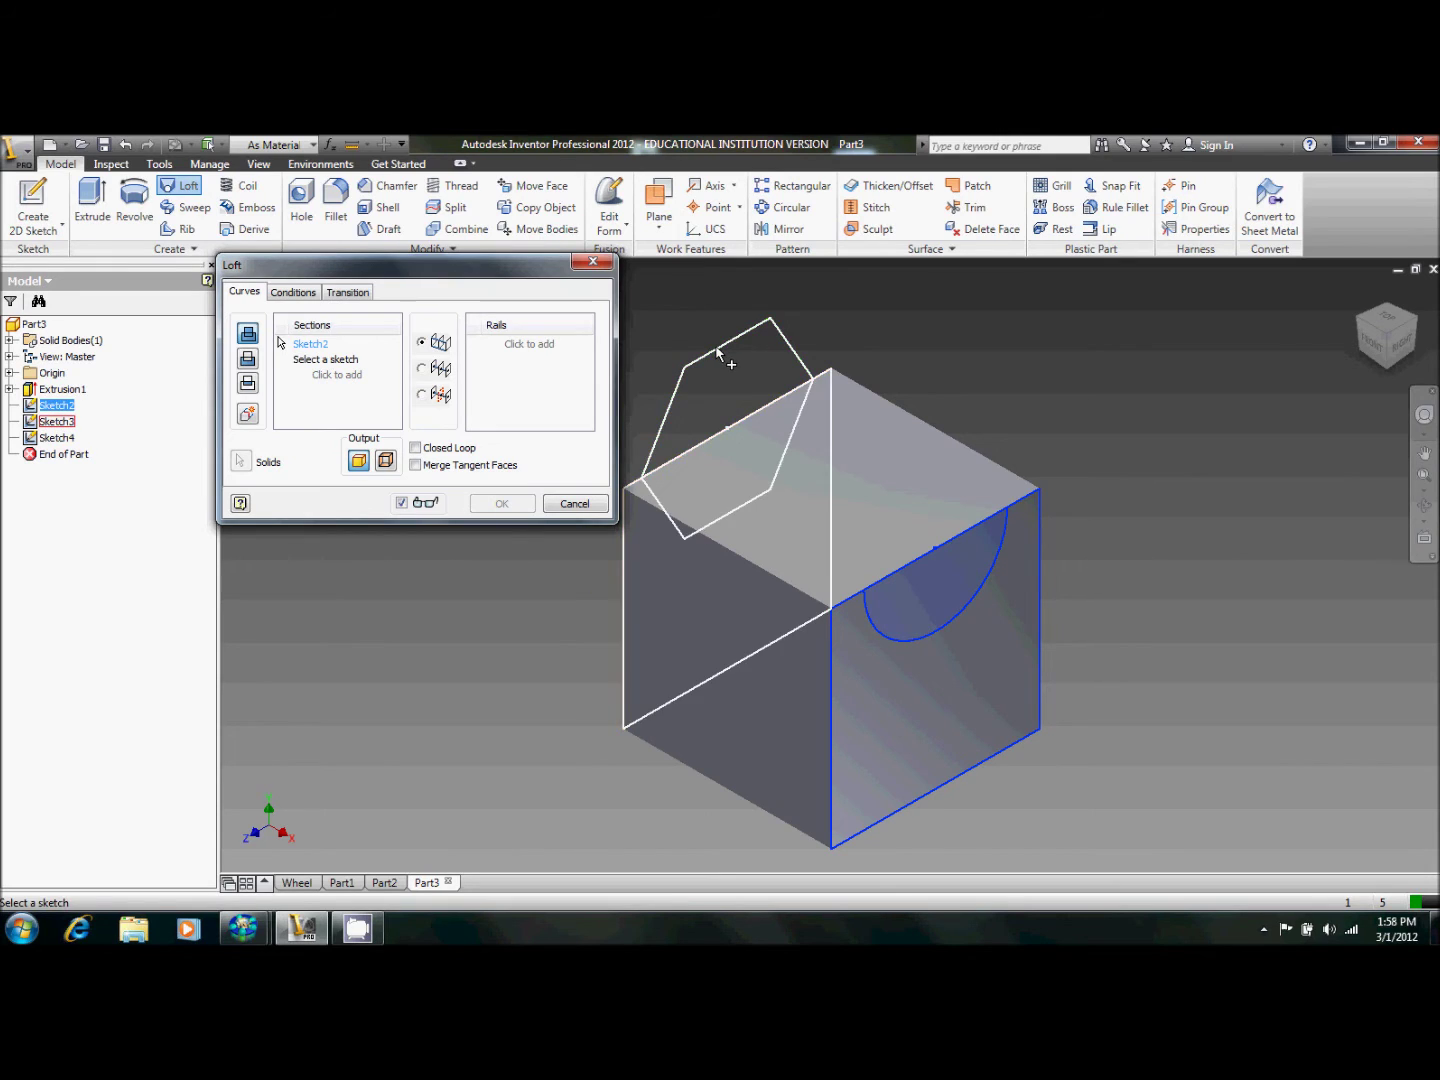
left_click(709, 375)
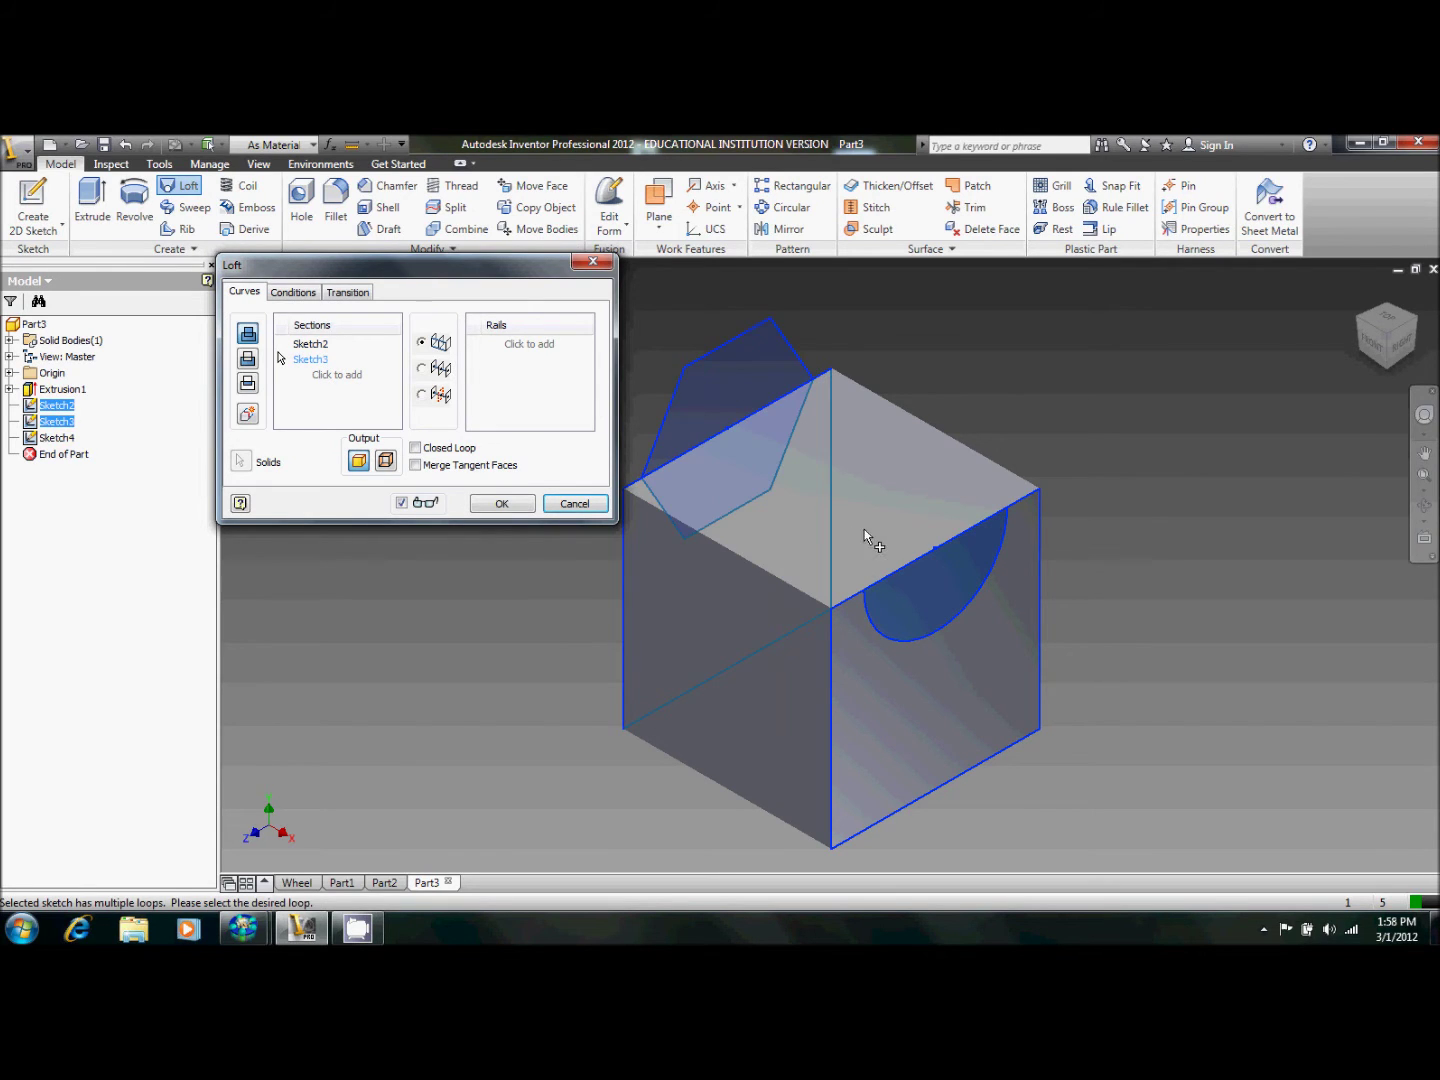
left_click(249, 361)
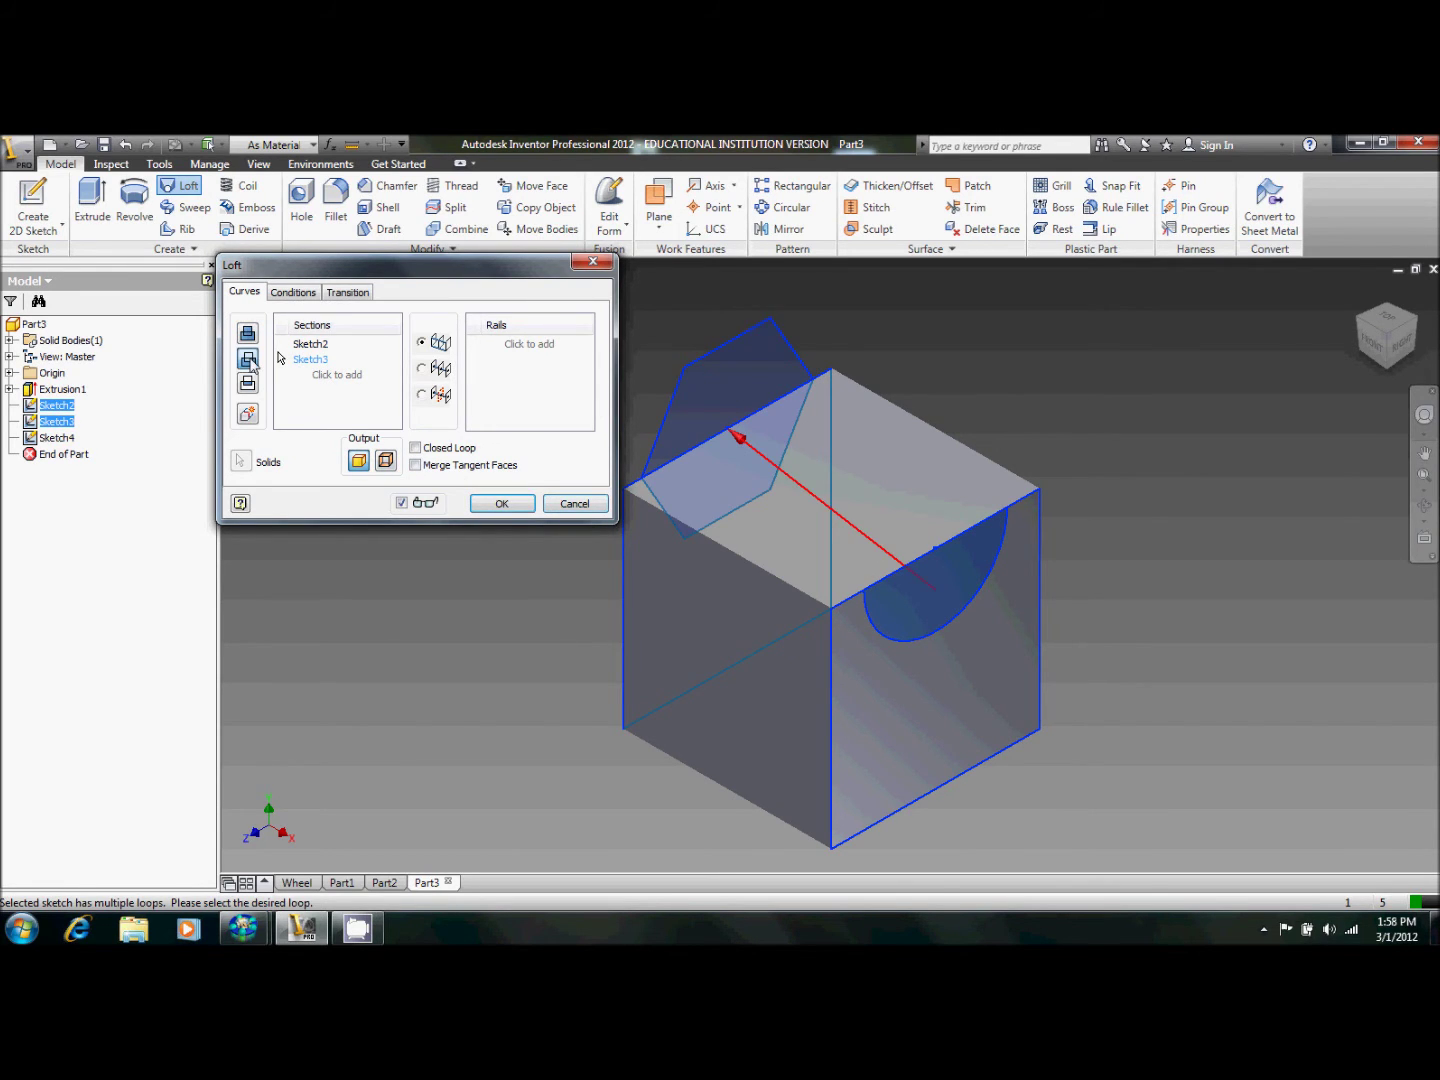
left_click(502, 503)
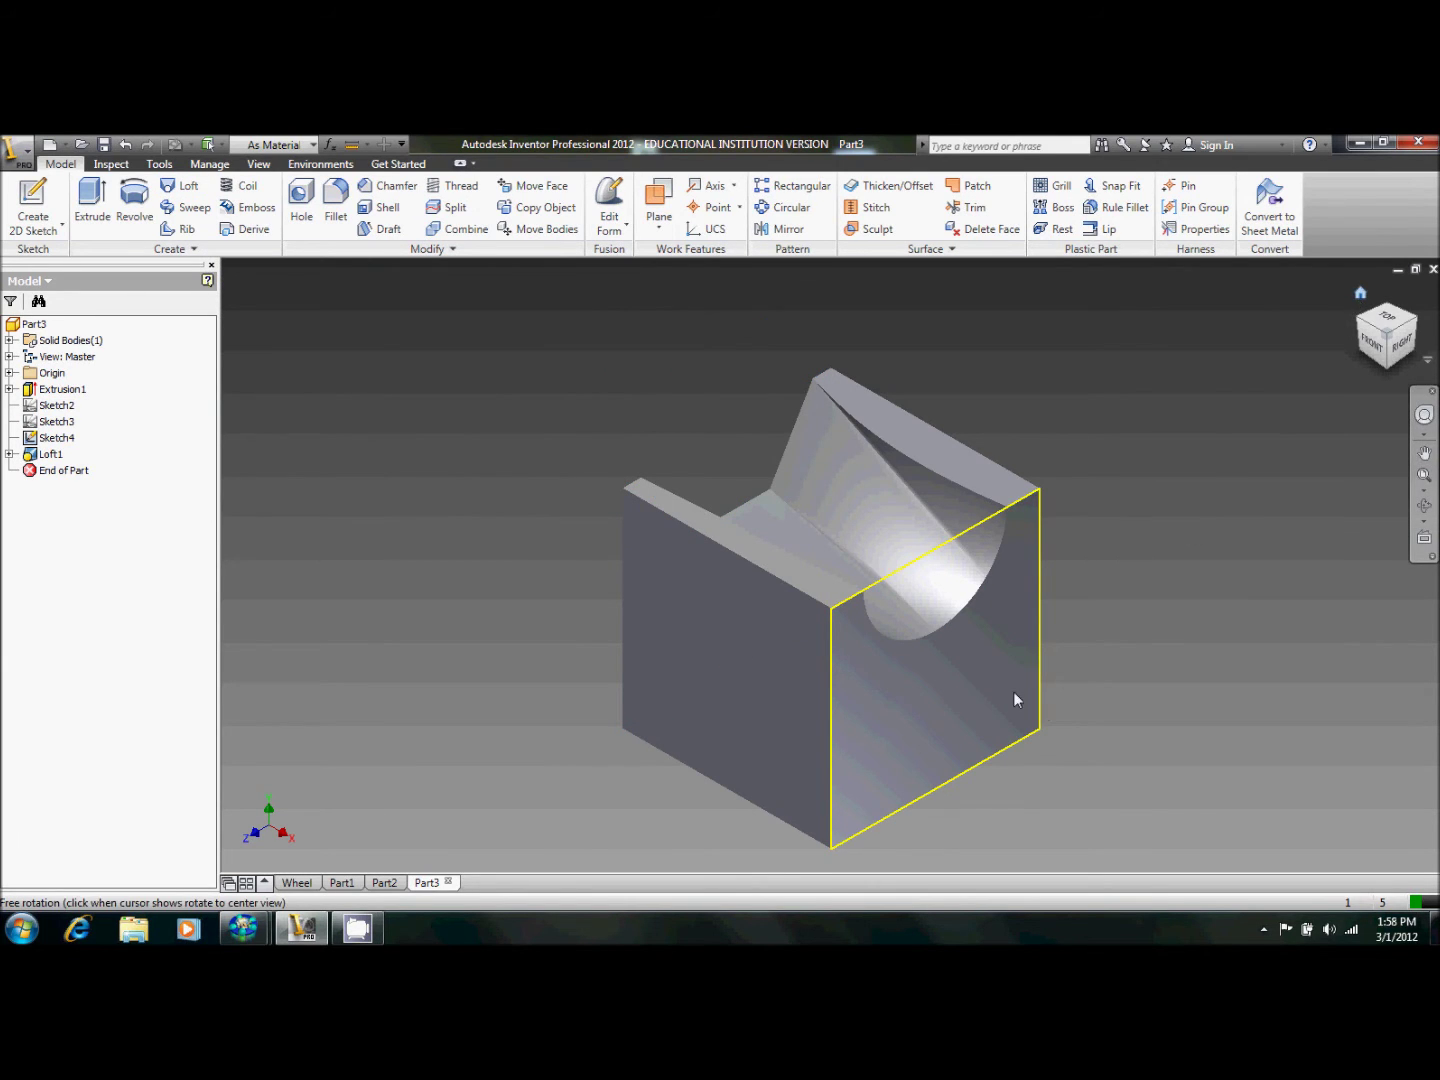
Orbit the part to face the semicircle end head-on.
left_click_drag(1013, 697, 1206, 814)
key("Page_Up")
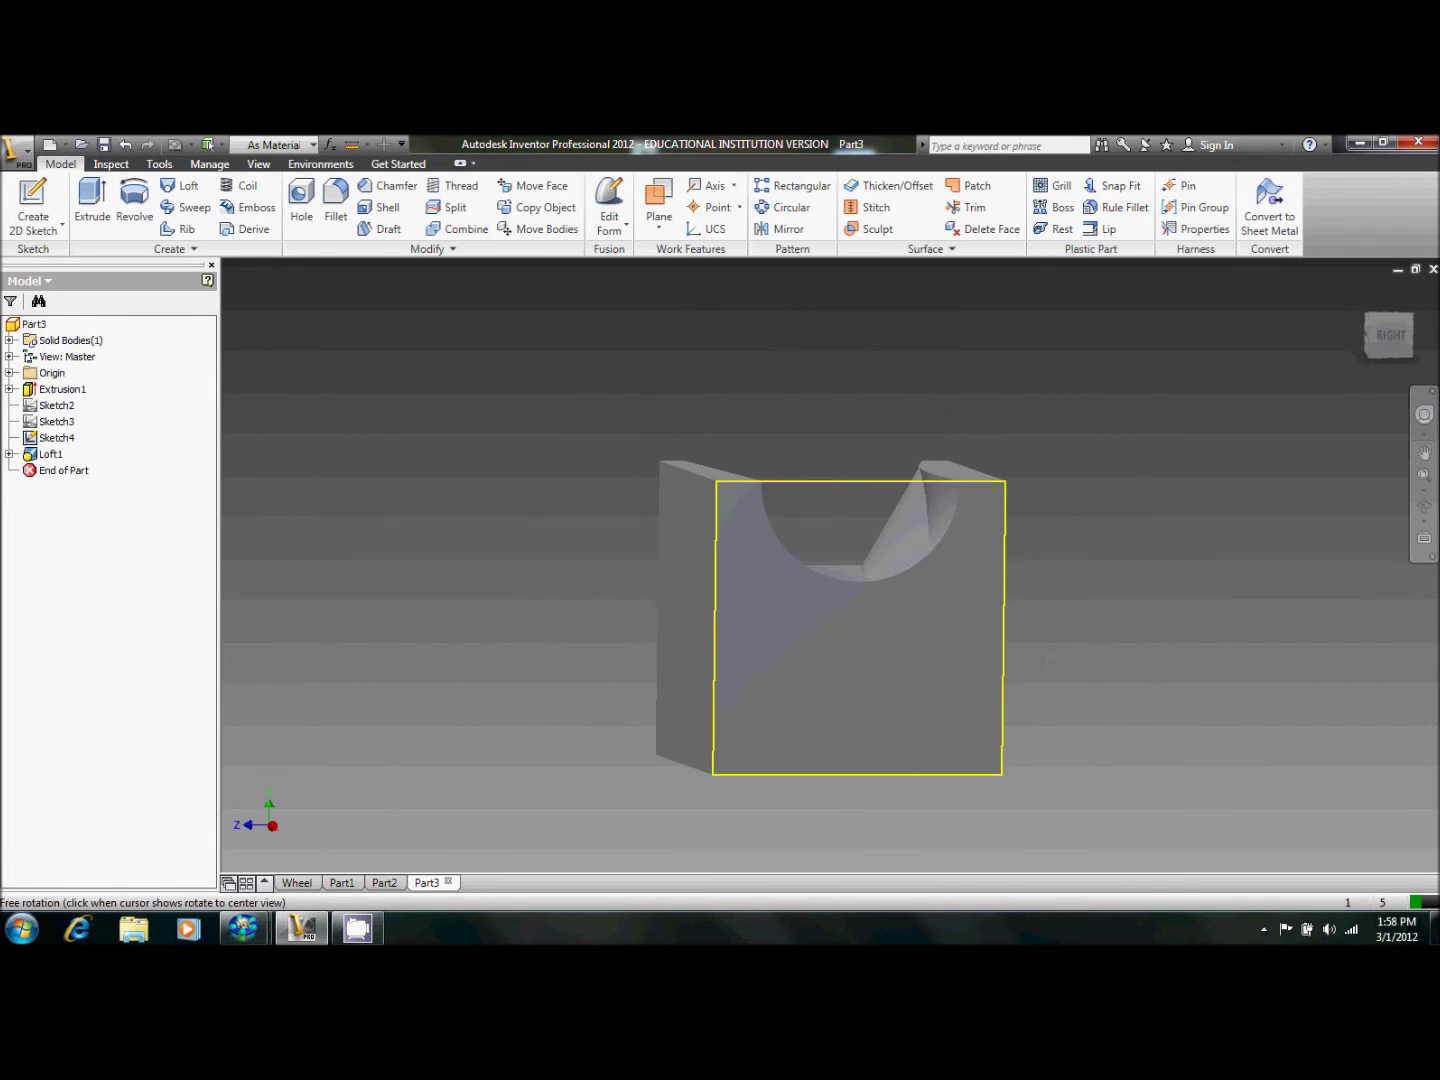
left_click(1263, 928)
right_click(1305, 836)
Orbit the bent Part4 model to inspect it, then create a new Part file.
left_click(1332, 802)
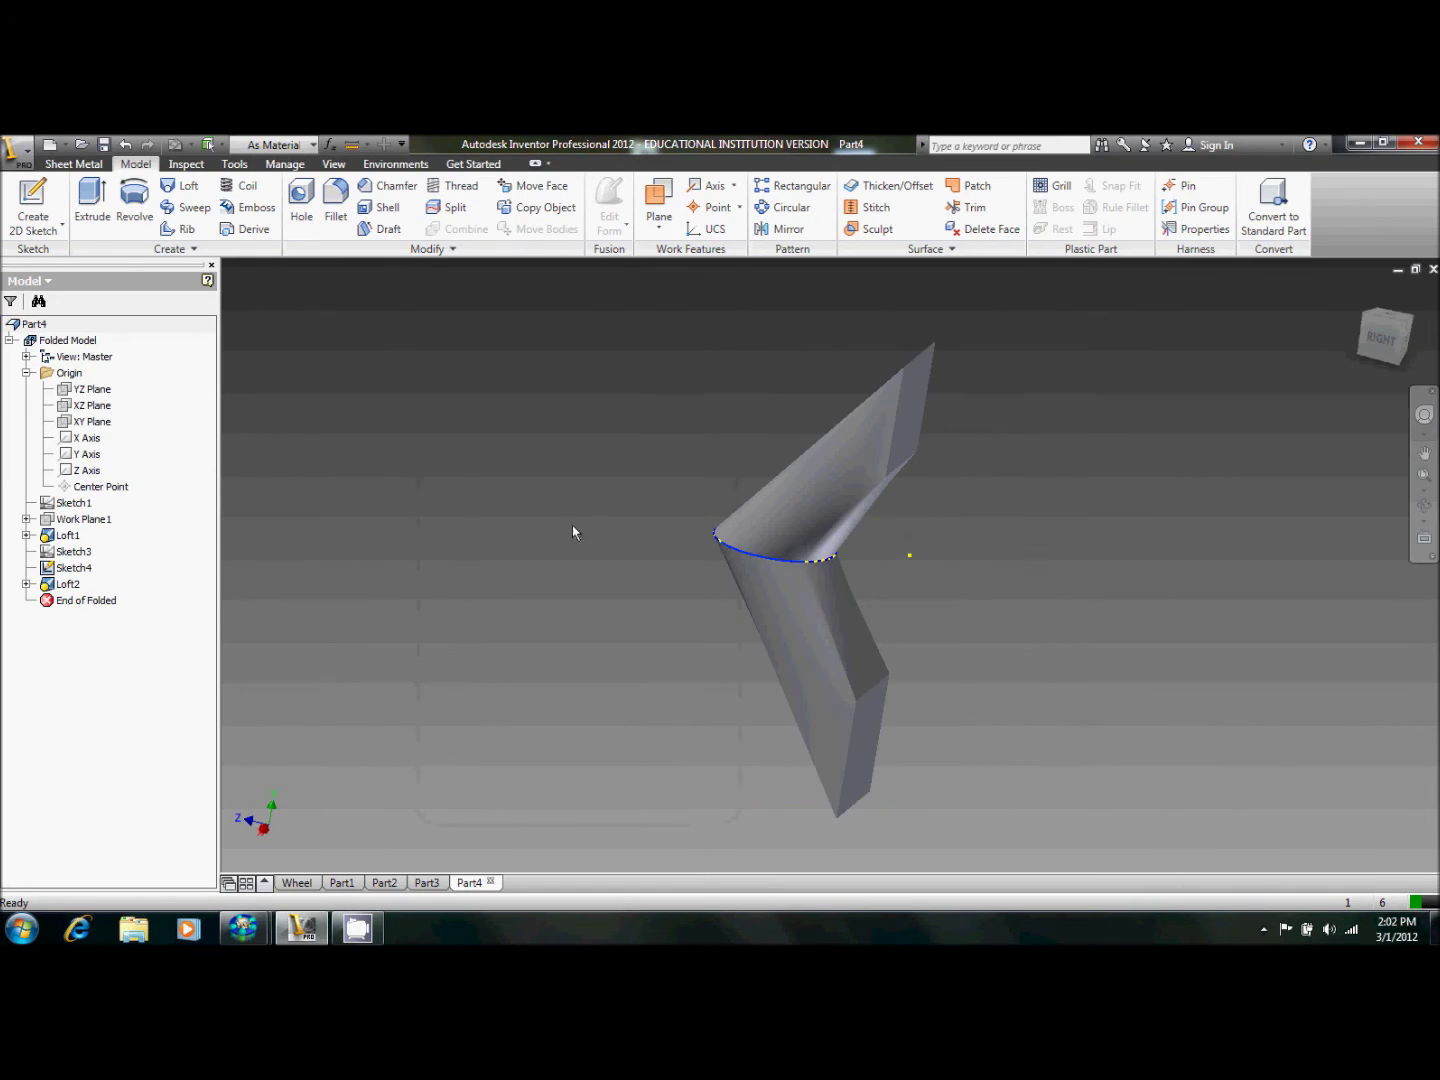
middle_click_drag(604, 473, 863, 419, "shift")
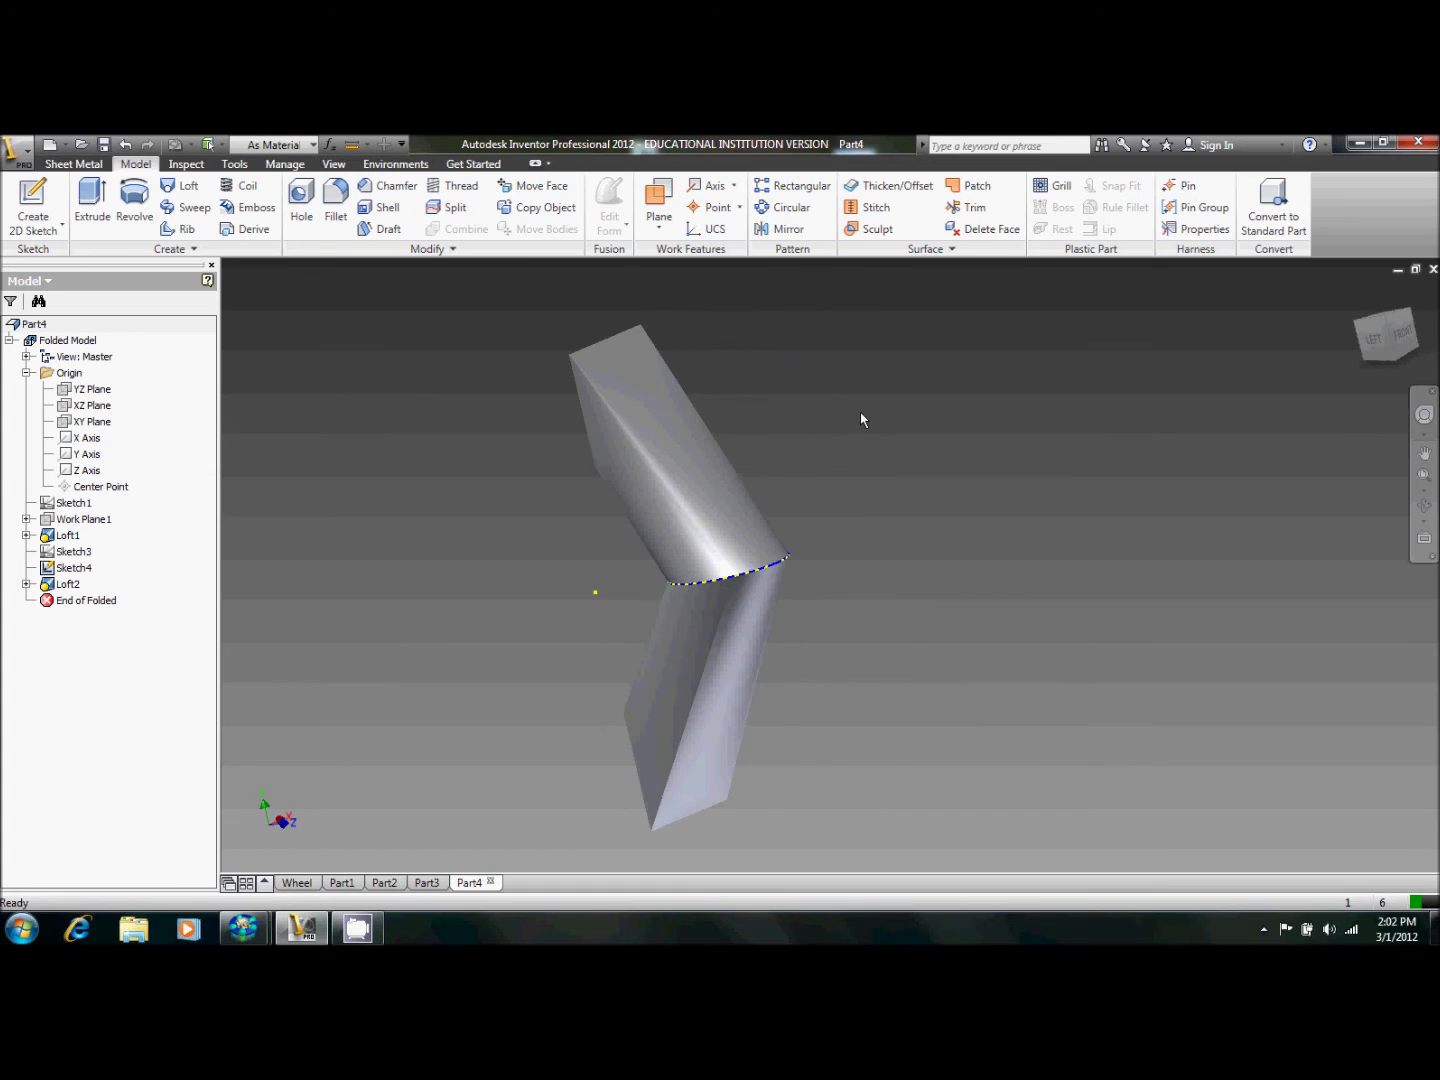
left_click(65, 145)
left_click(97, 258)
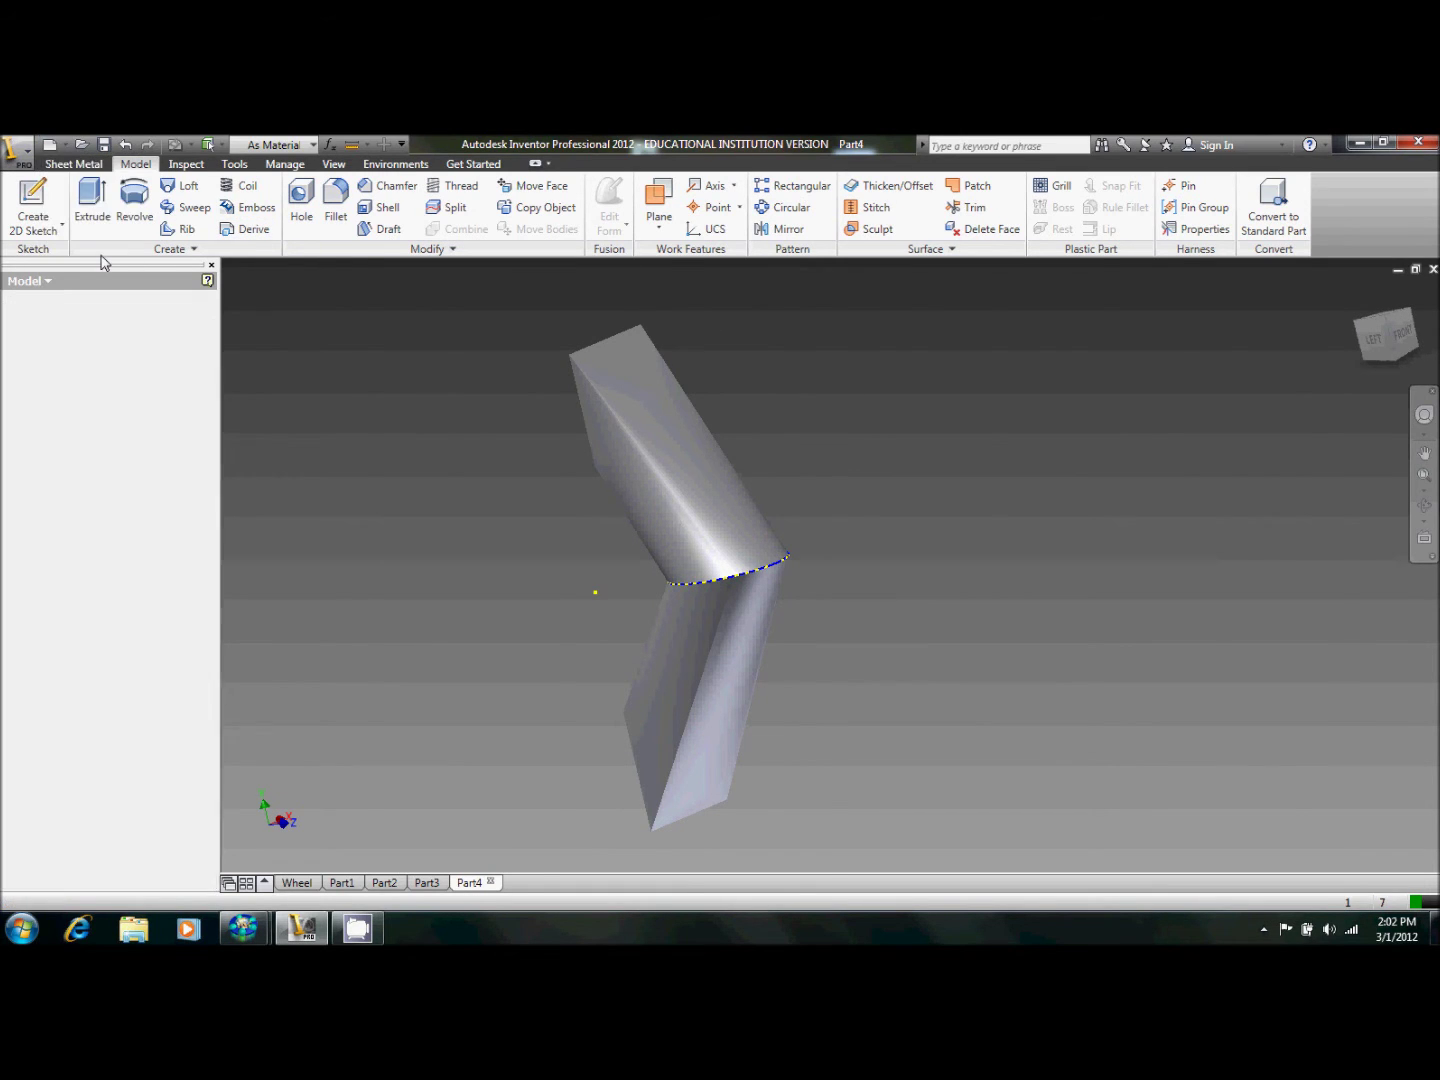
Draw a rectangle from the origin, dimension it to a 1 in square, and finish the sketch.
left_click(160, 218)
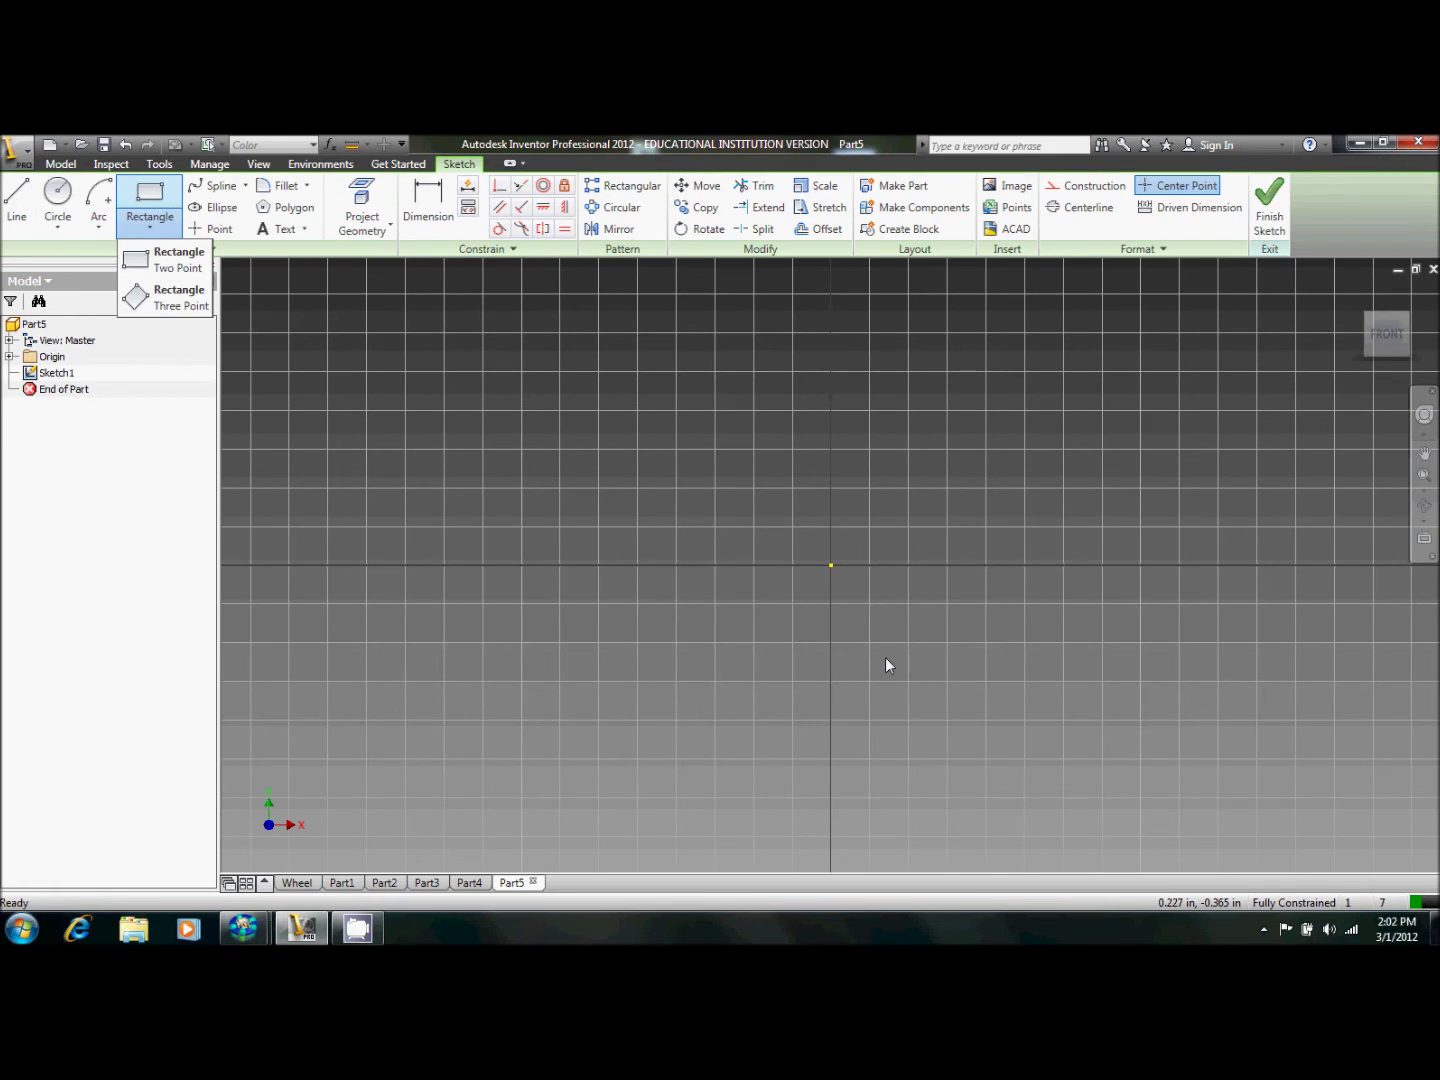
left_click(830, 565)
key("Tab")
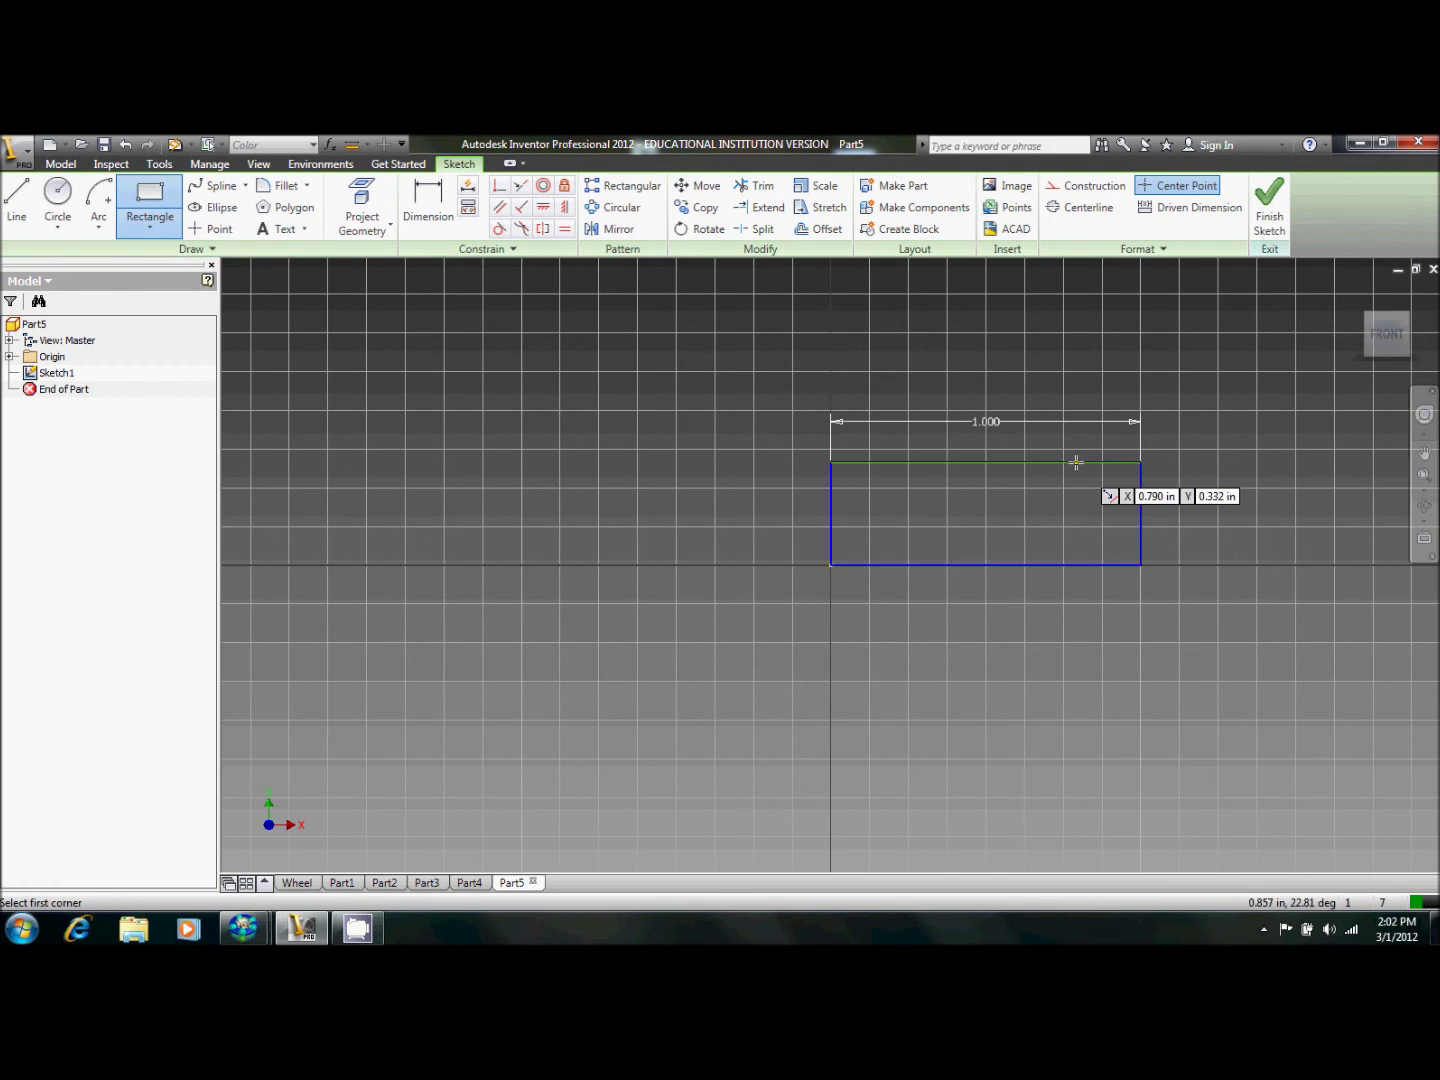
left_click(1076, 463)
left_click(428, 205)
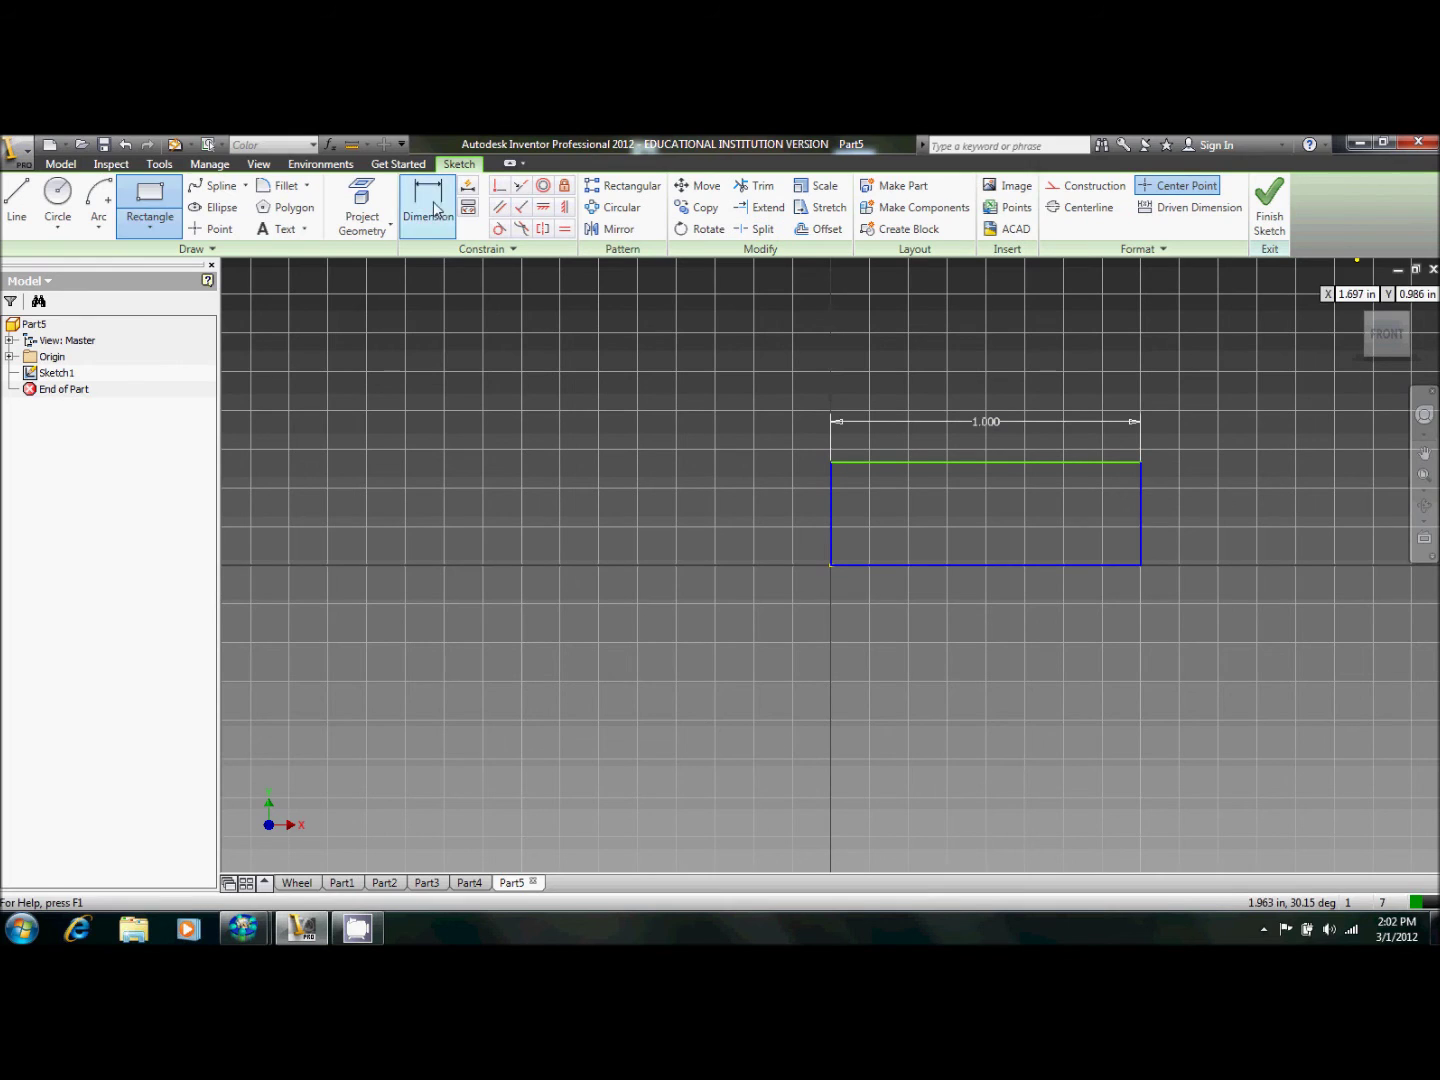
left_click(829, 515)
left_click(780, 525)
type("1")
key("Return")
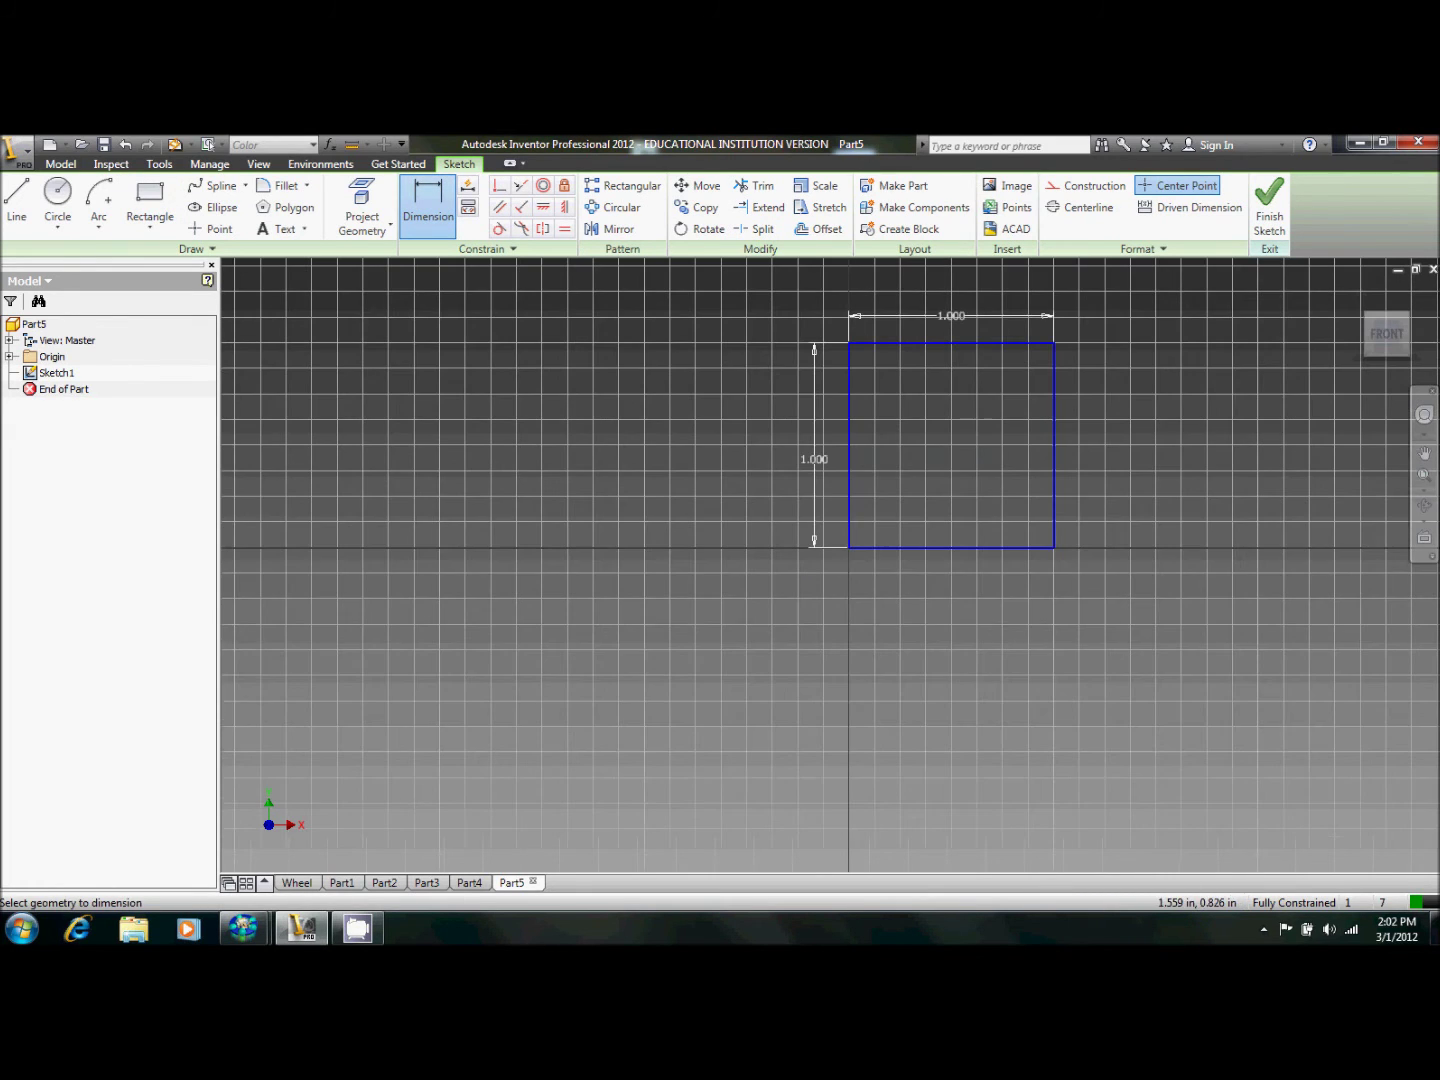
left_click(1266, 200)
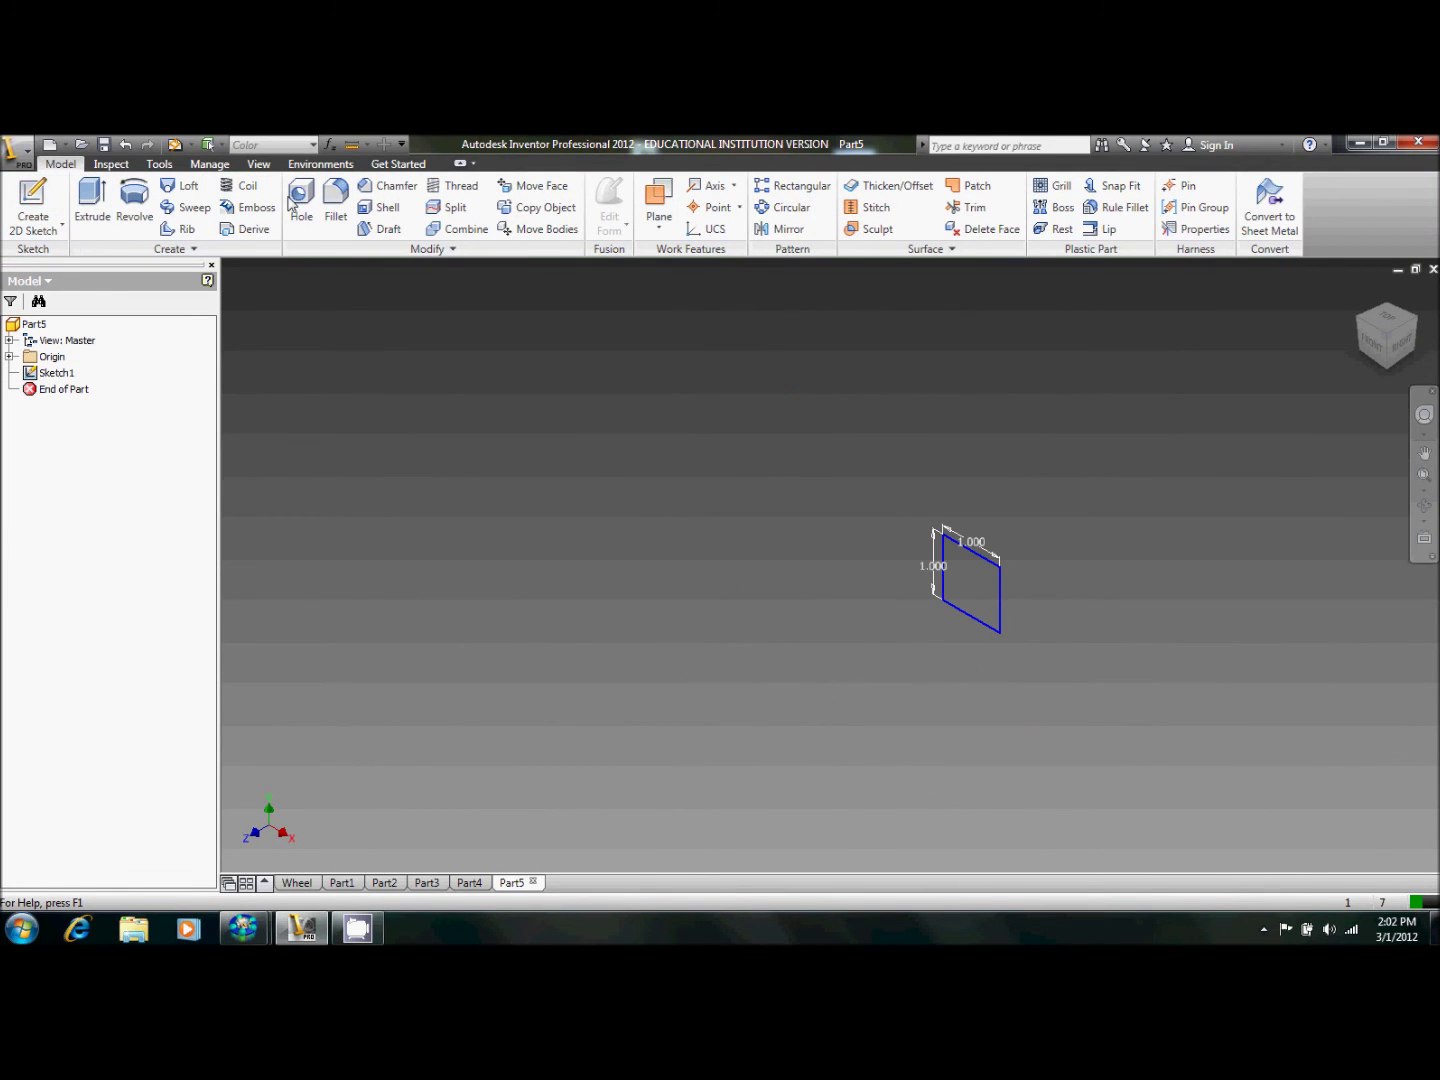
Add a work plane offset 2 in from the XZ Plane.
left_click(660, 220)
left_click(698, 275)
left_click(10, 356)
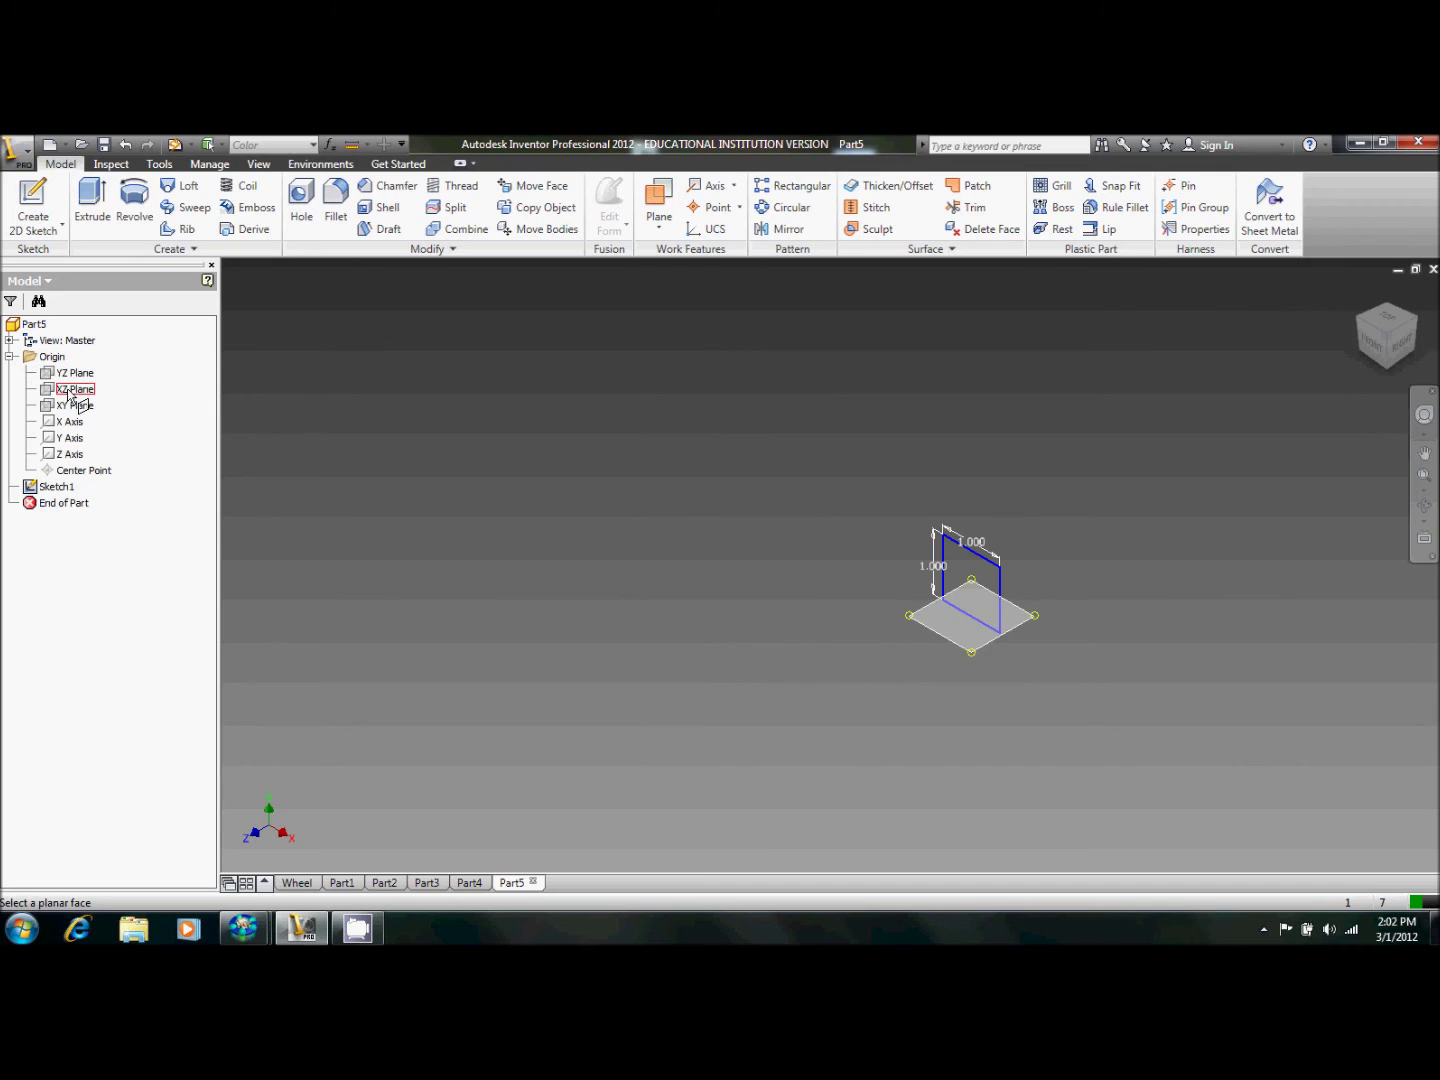
left_click(72, 389)
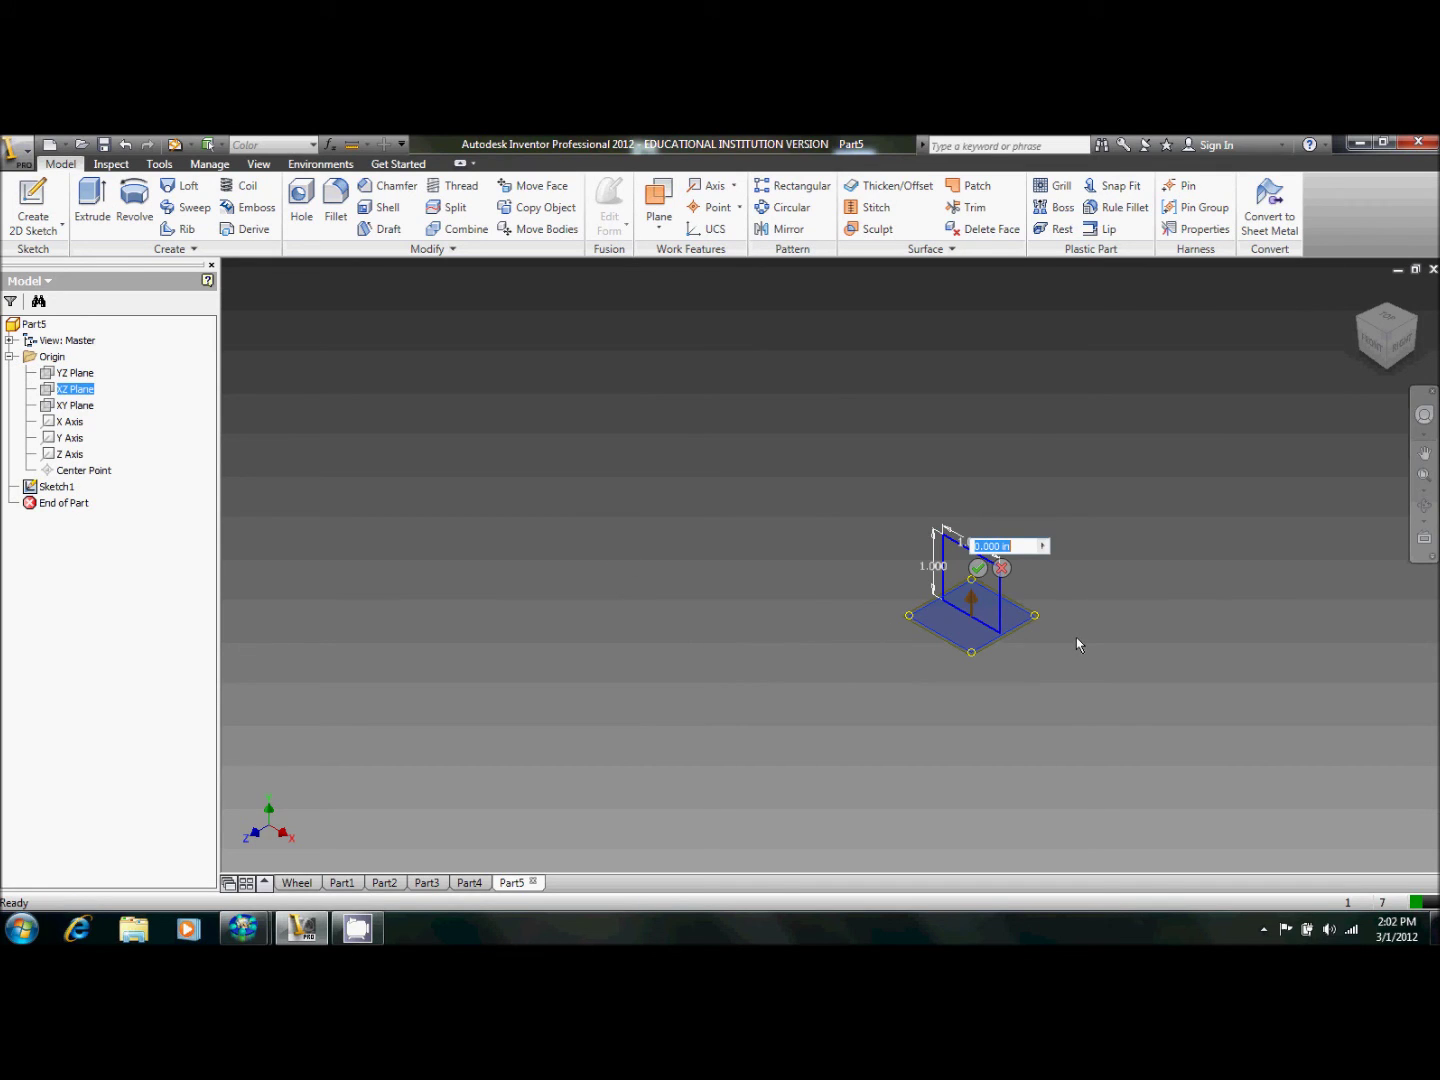
type("2")
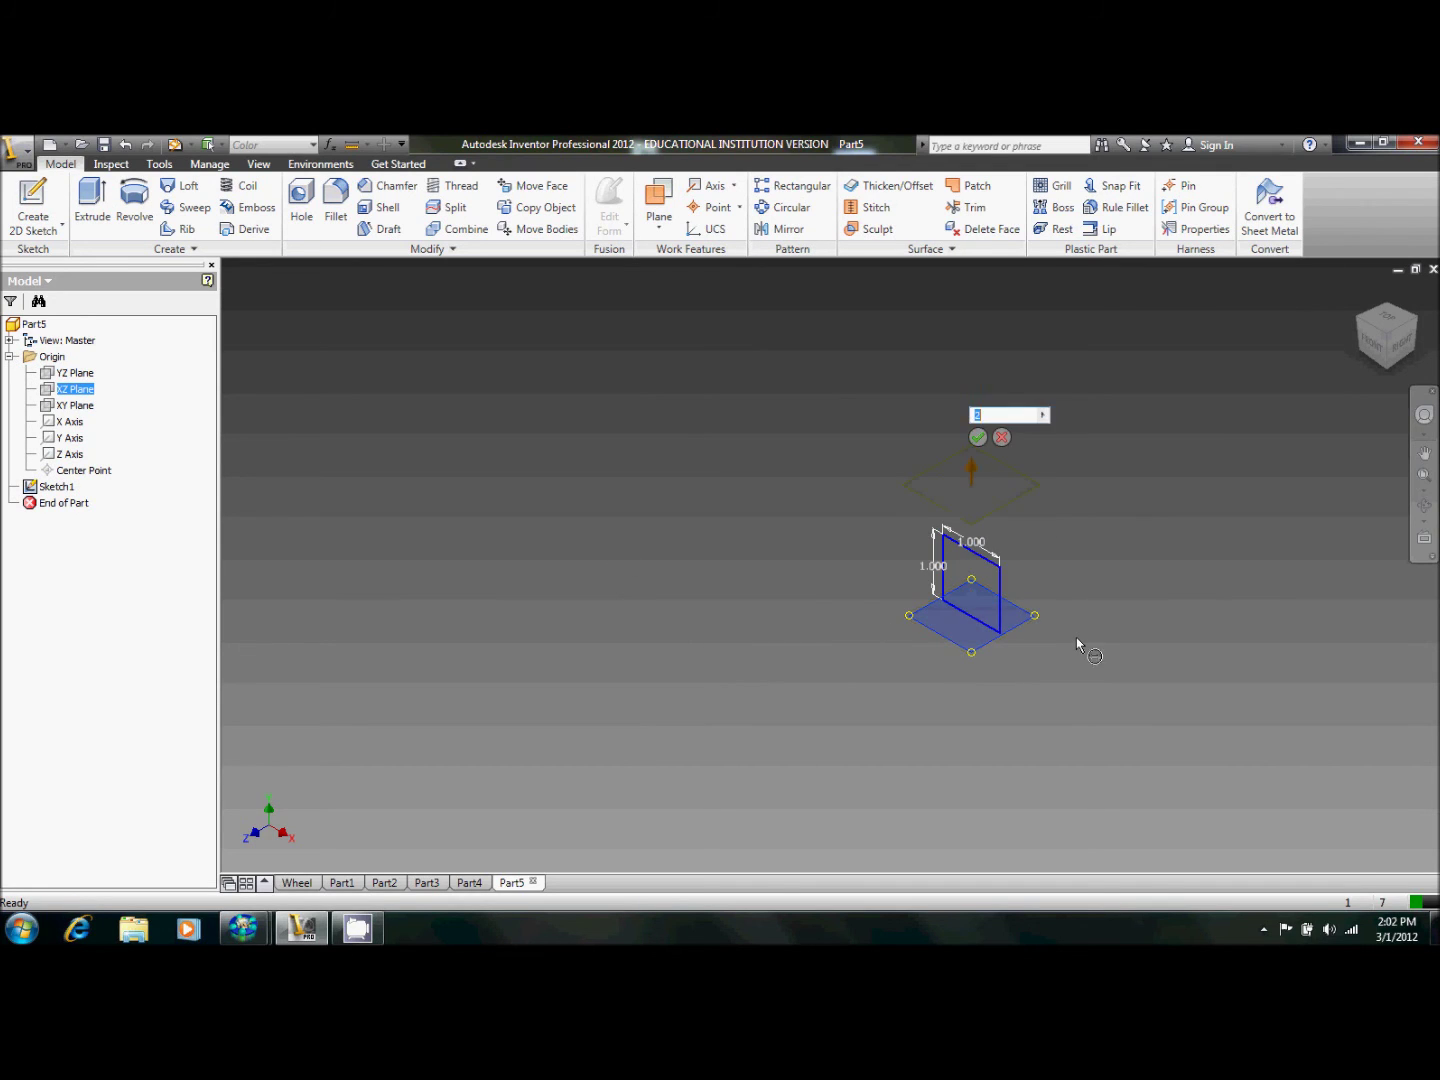
key("Return")
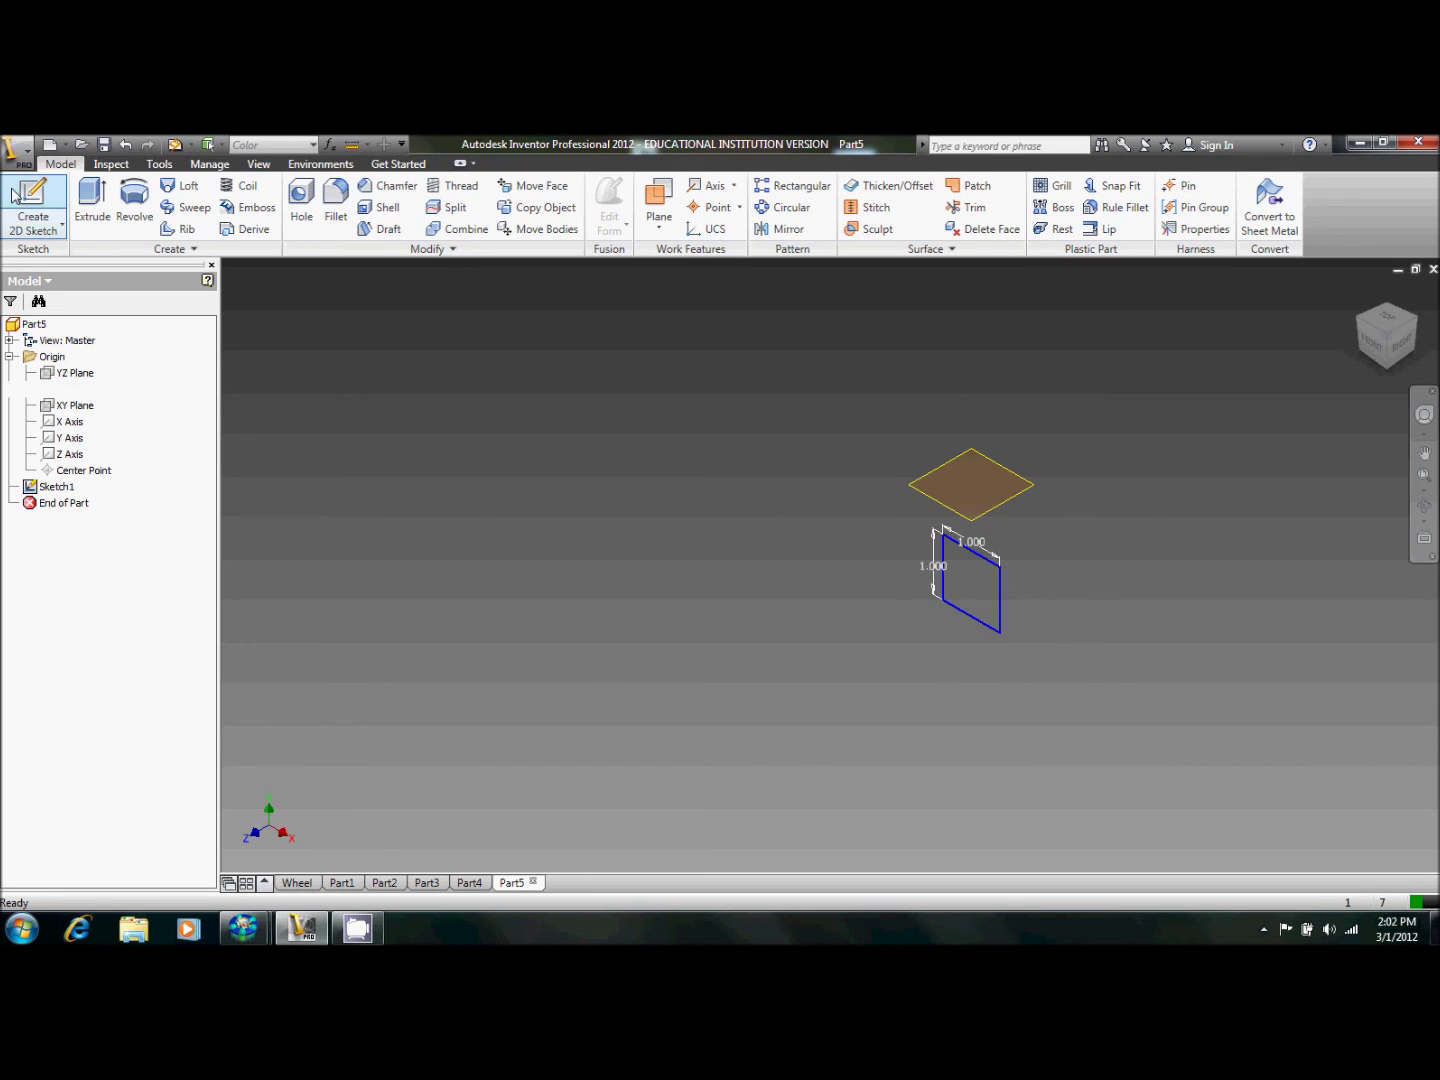
left_click(33, 200)
Sketch a circle on Work Plane1 above the square and finish the sketch.
left_click(926, 490)
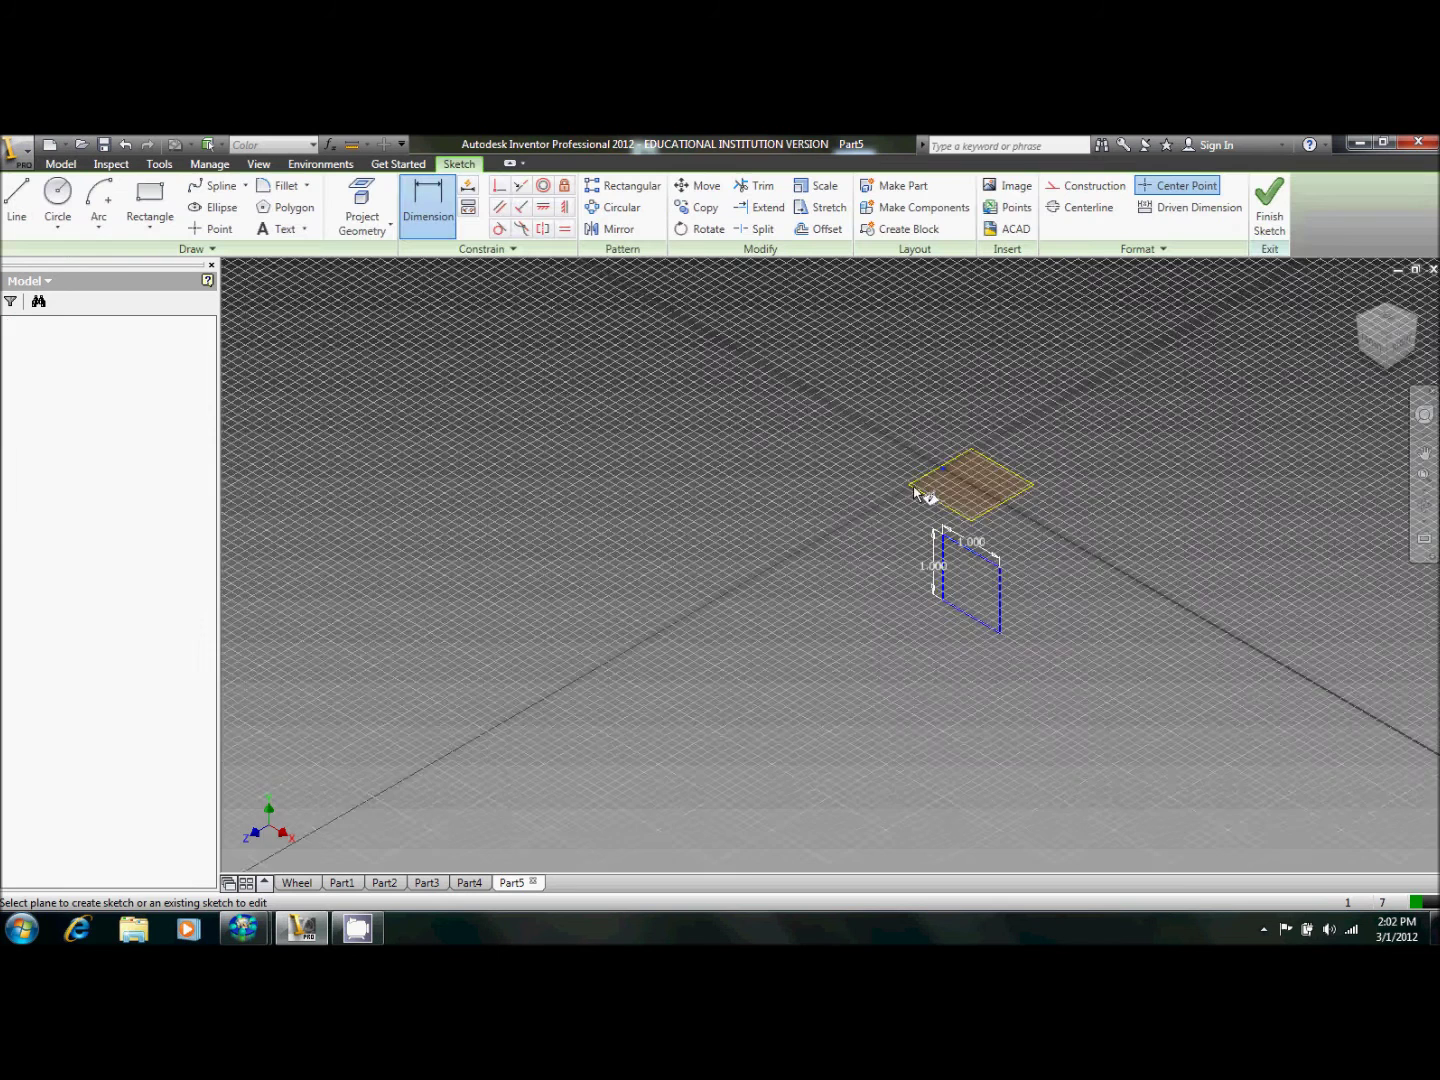
left_click(57, 195)
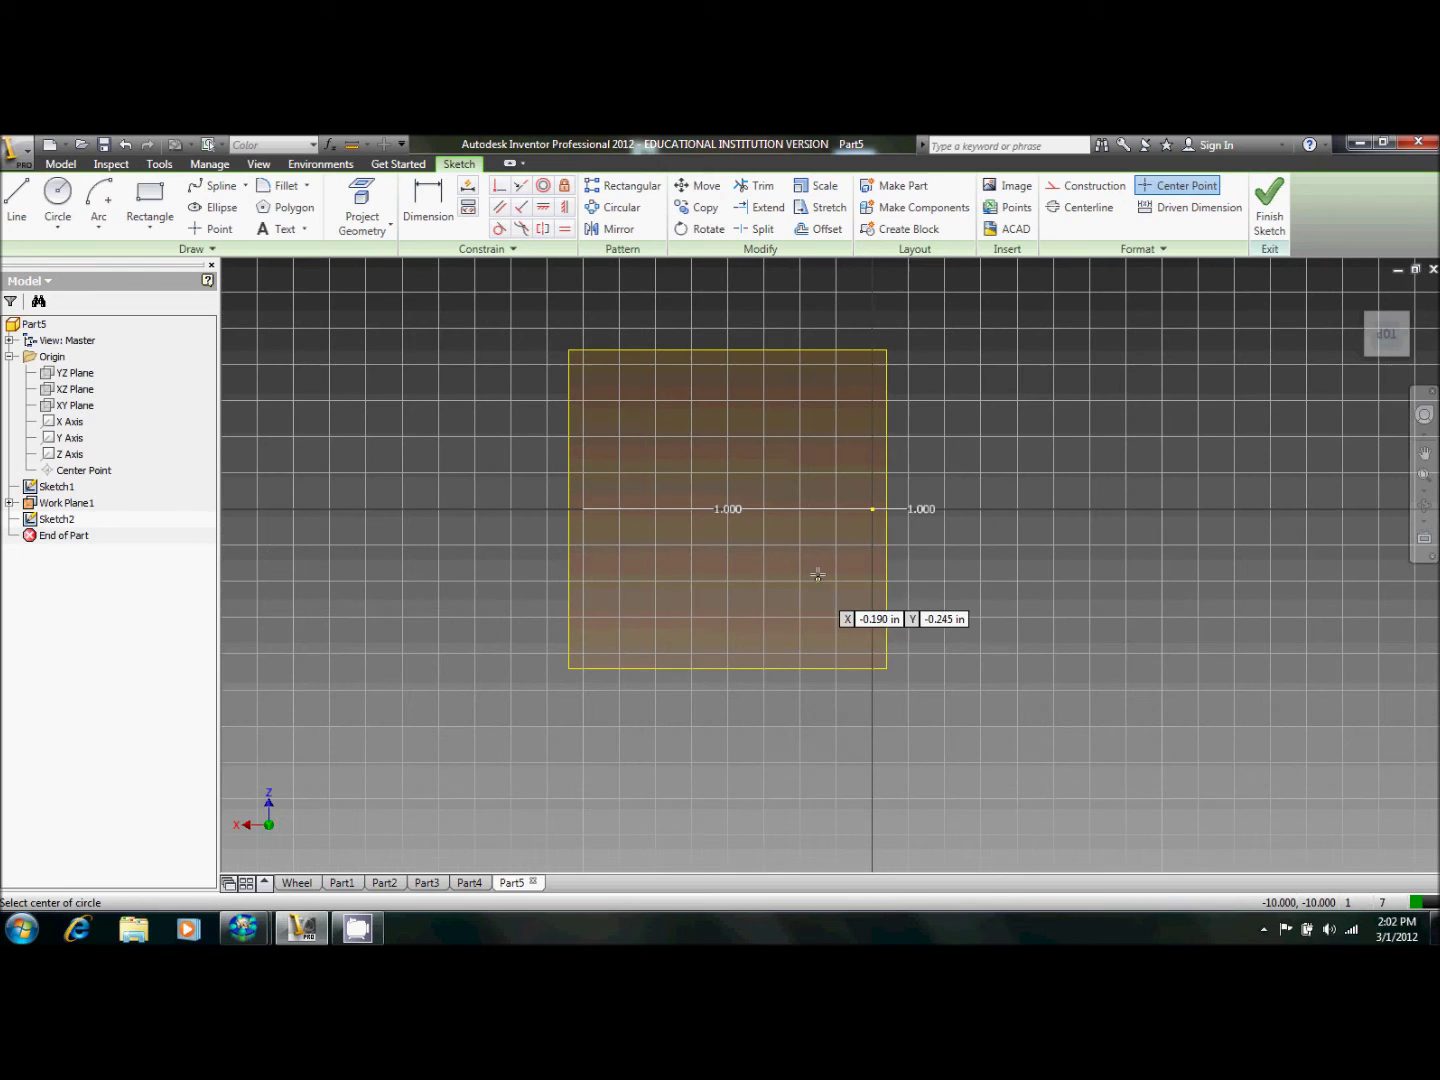
scroll(820, 578, "up", 5)
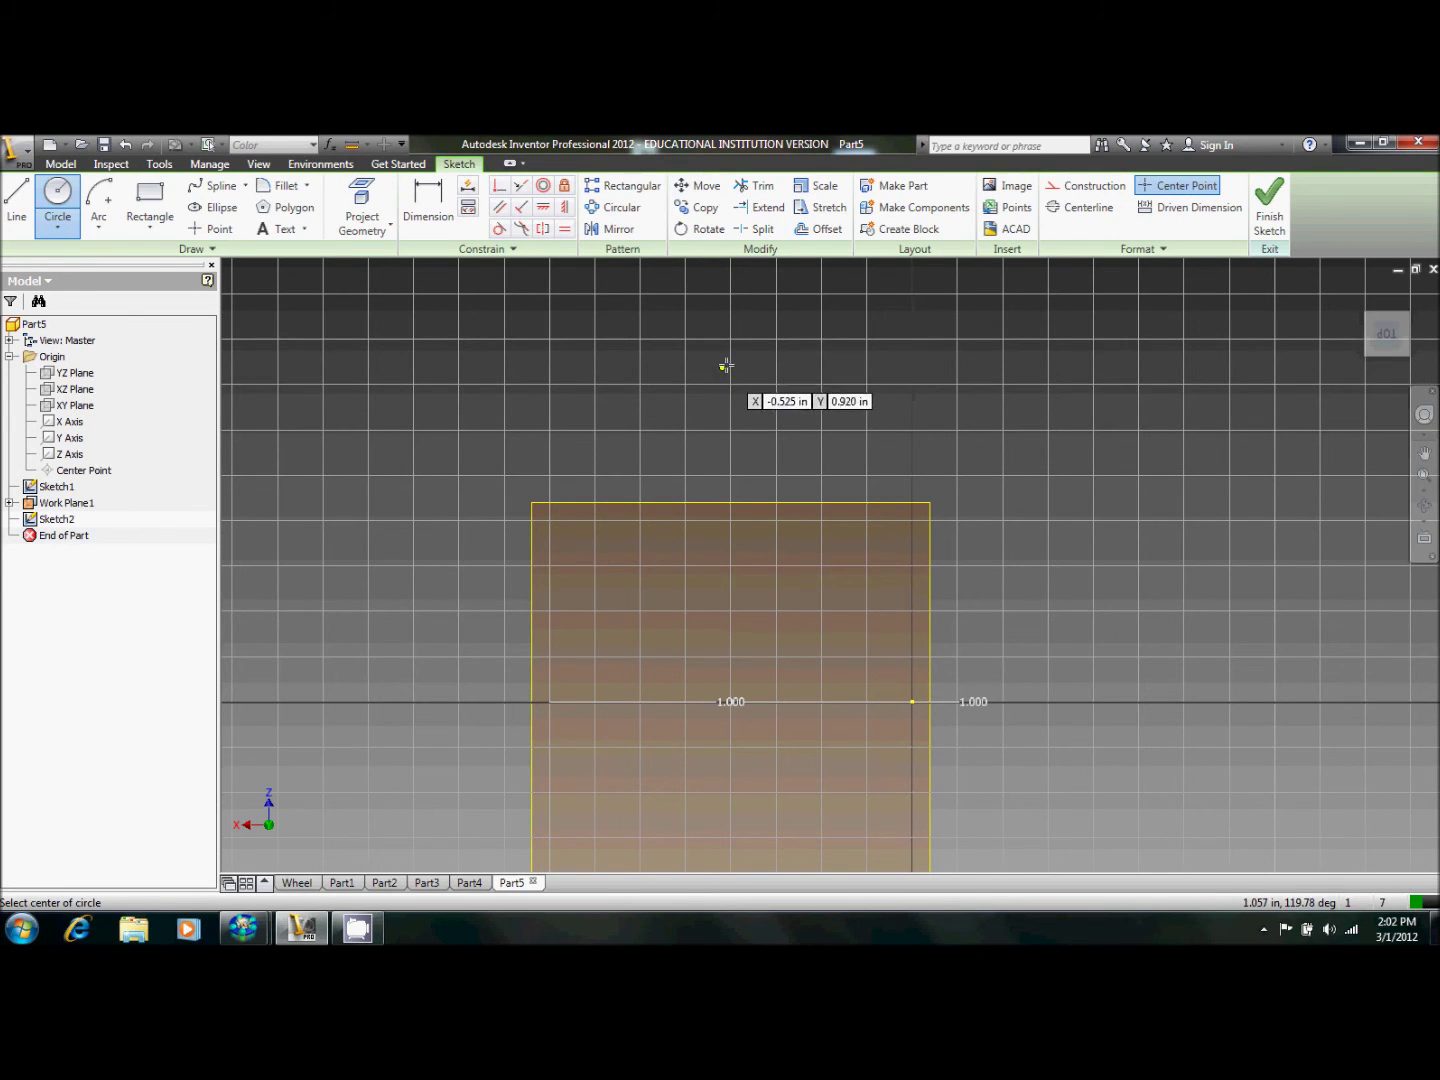
left_click(733, 361)
left_click(889, 360)
left_click(1282, 201)
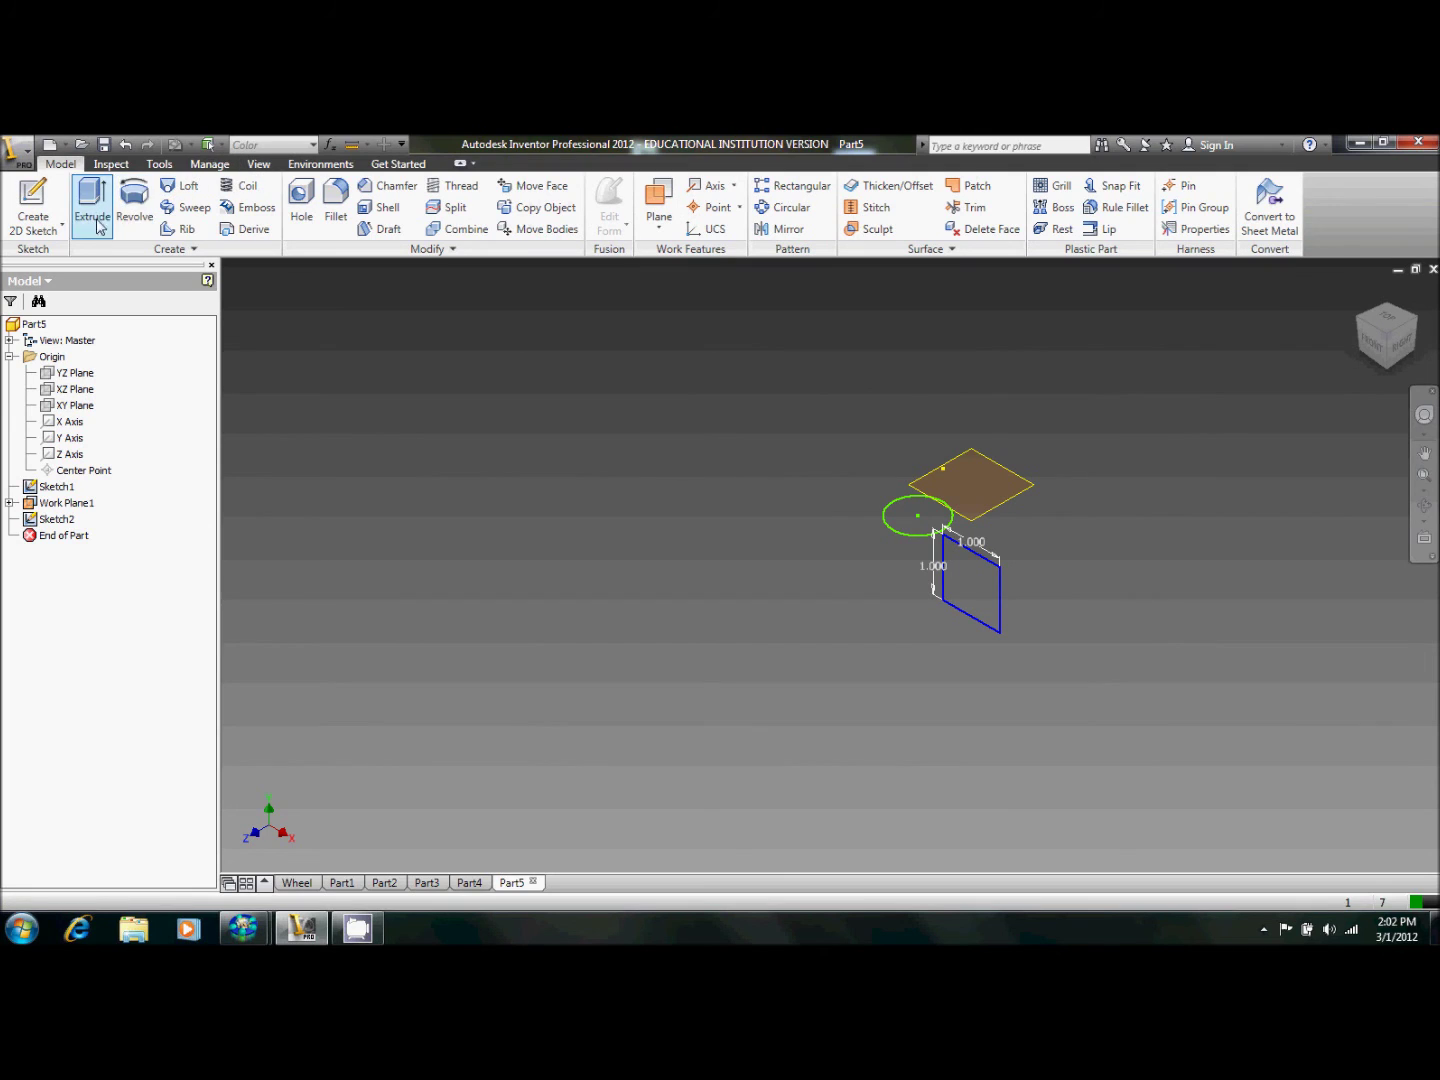
Loft the square sketch into the circle sketch to create solid Loft1.
left_click(182, 185)
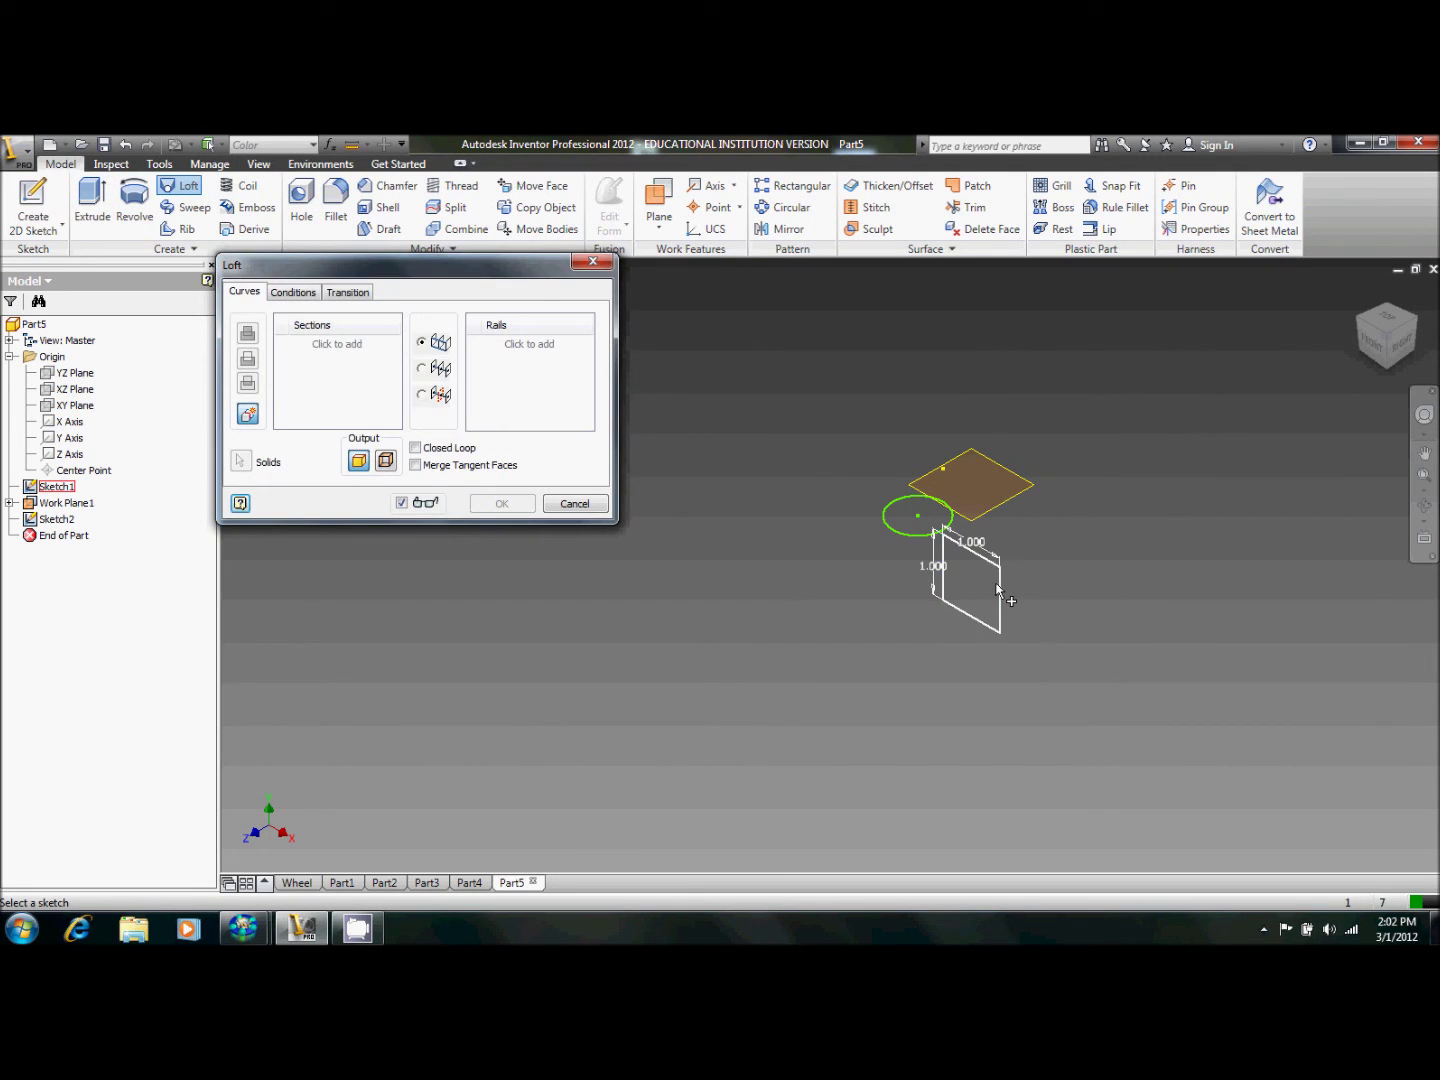
left_click(968, 579)
left_click(352, 362)
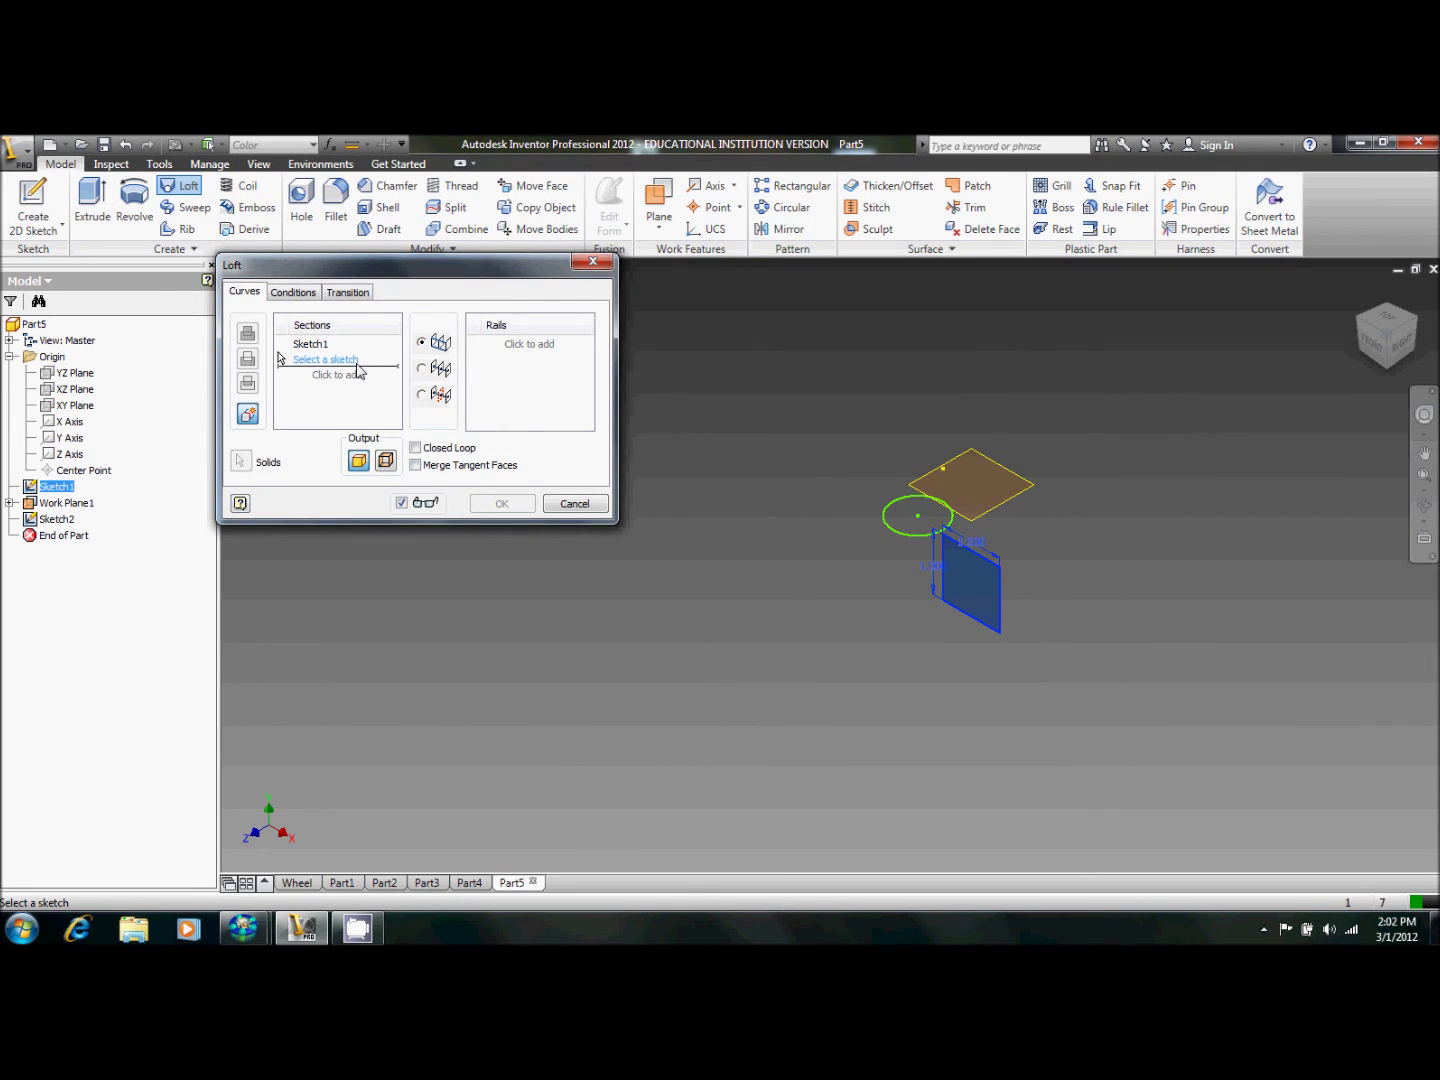
left_click(946, 530)
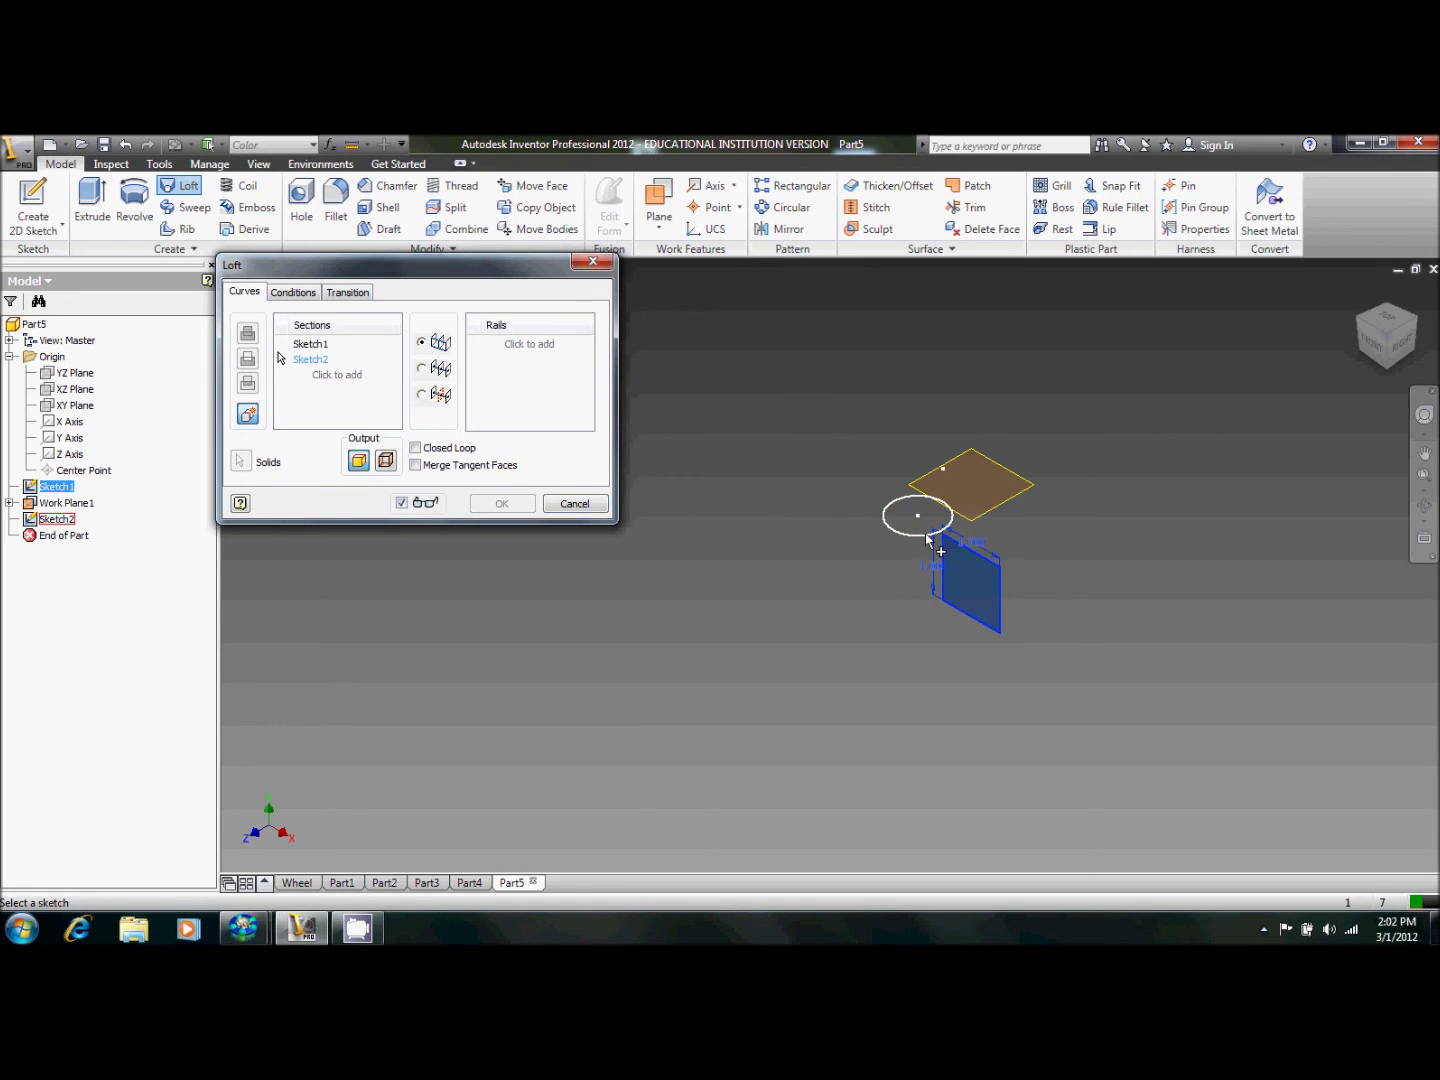
left_click(518, 511)
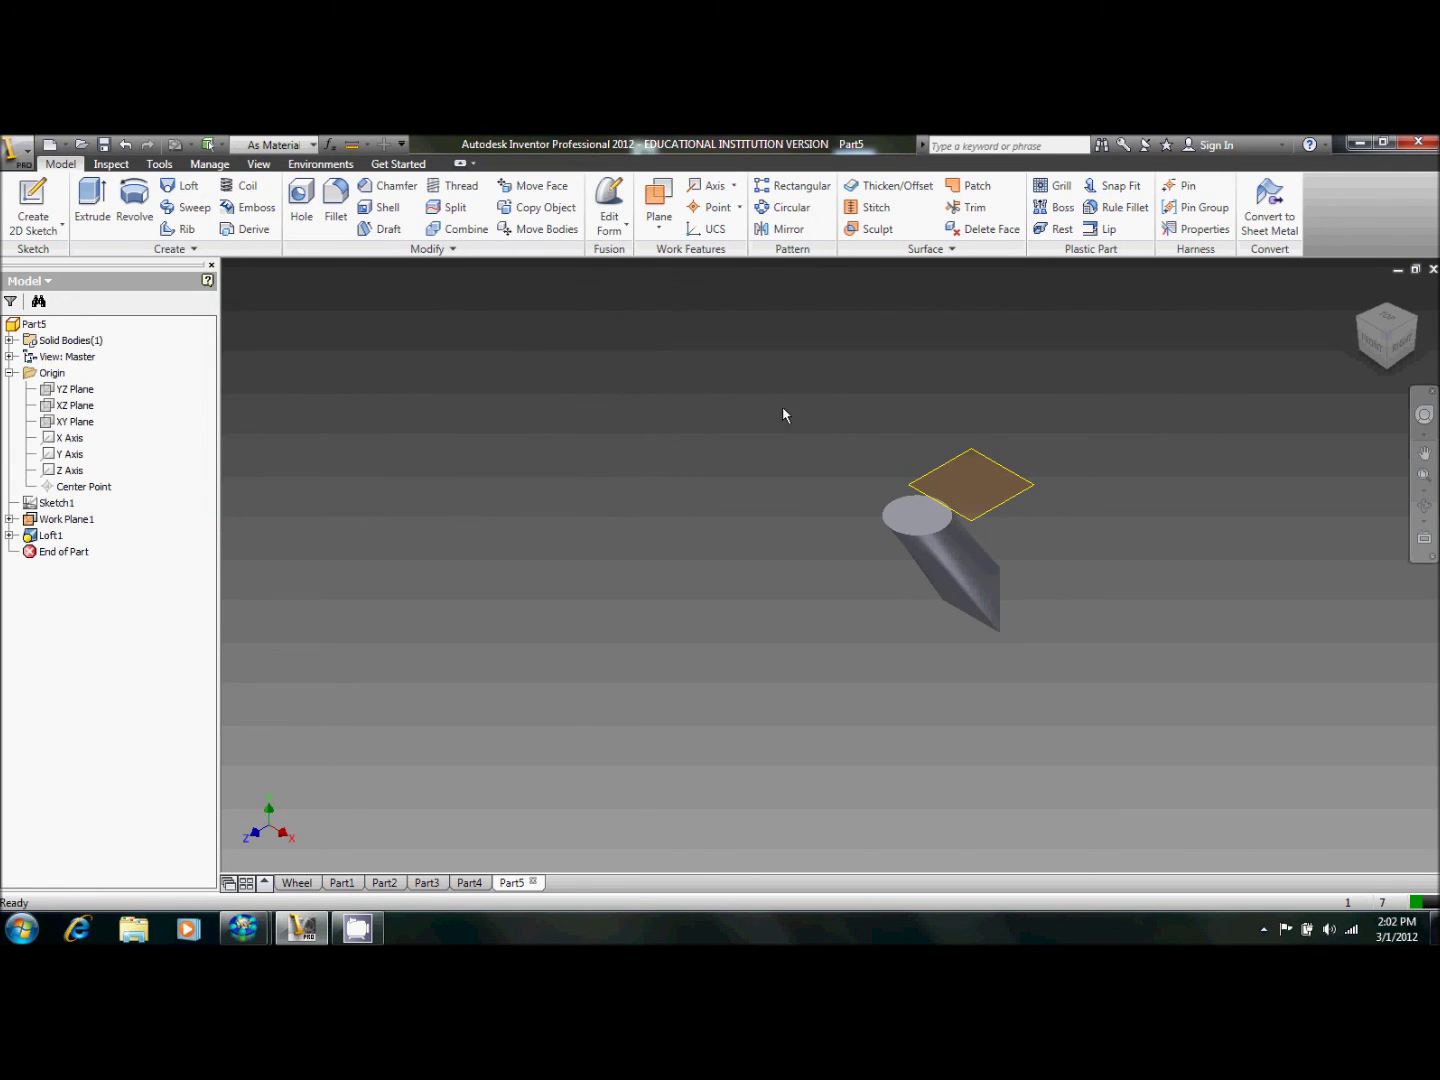
left_click(33, 205)
Sketch a circle centred at the origin on the loft's round end face, sized to its edge.
left_click(918, 515)
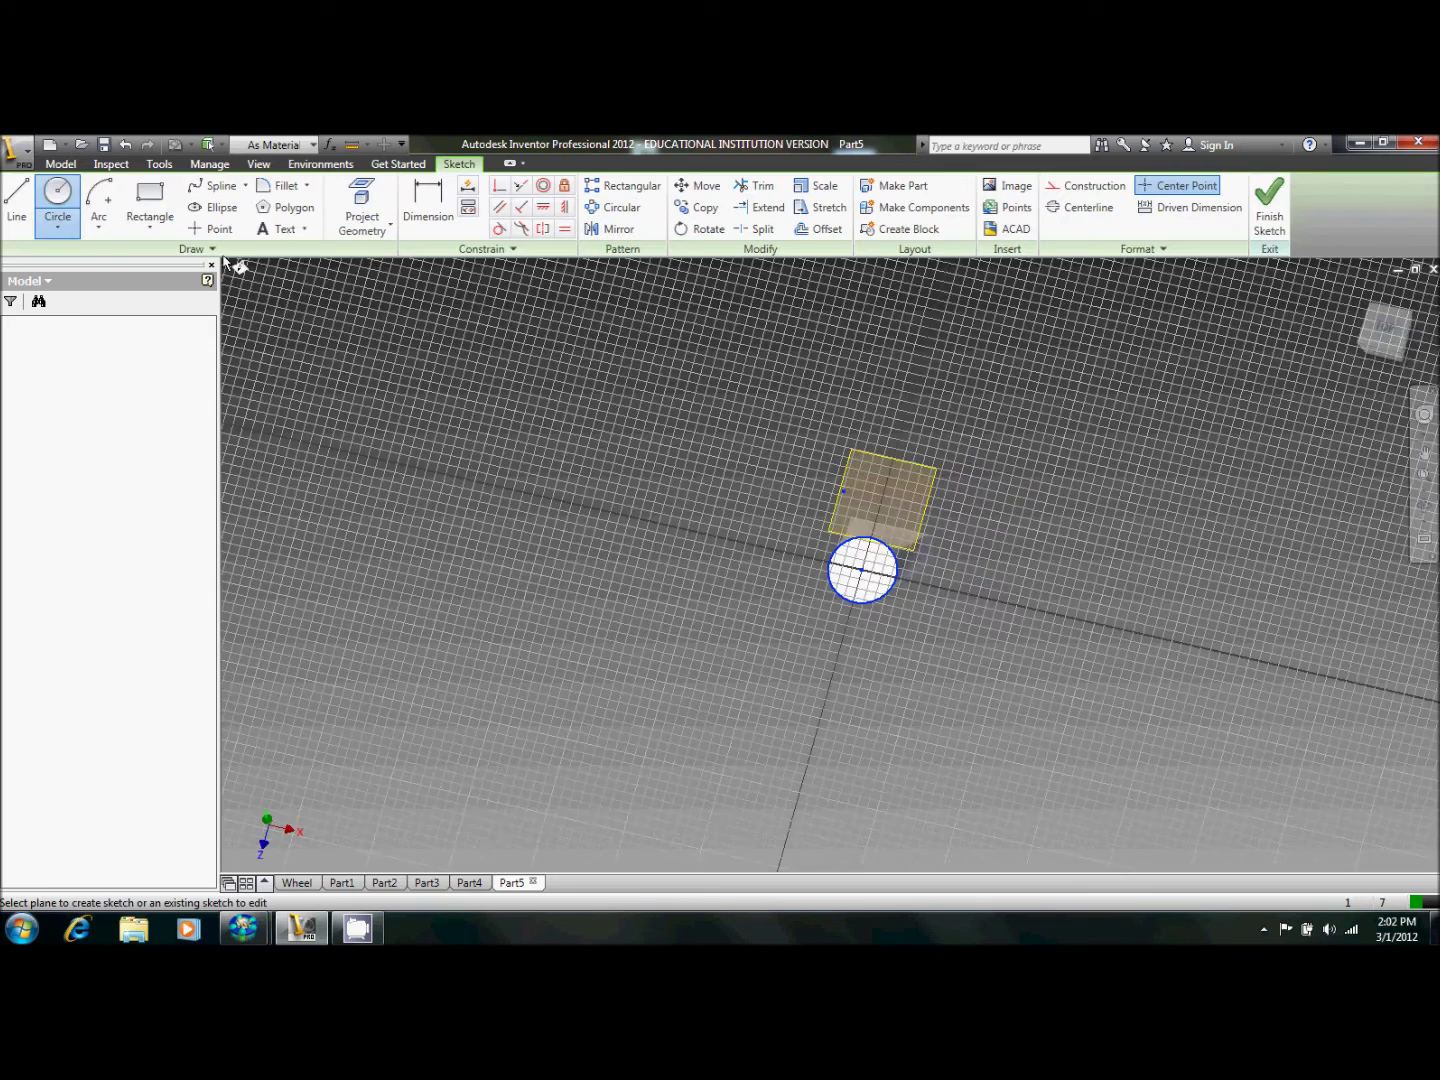
left_click(59, 194)
left_click(832, 586)
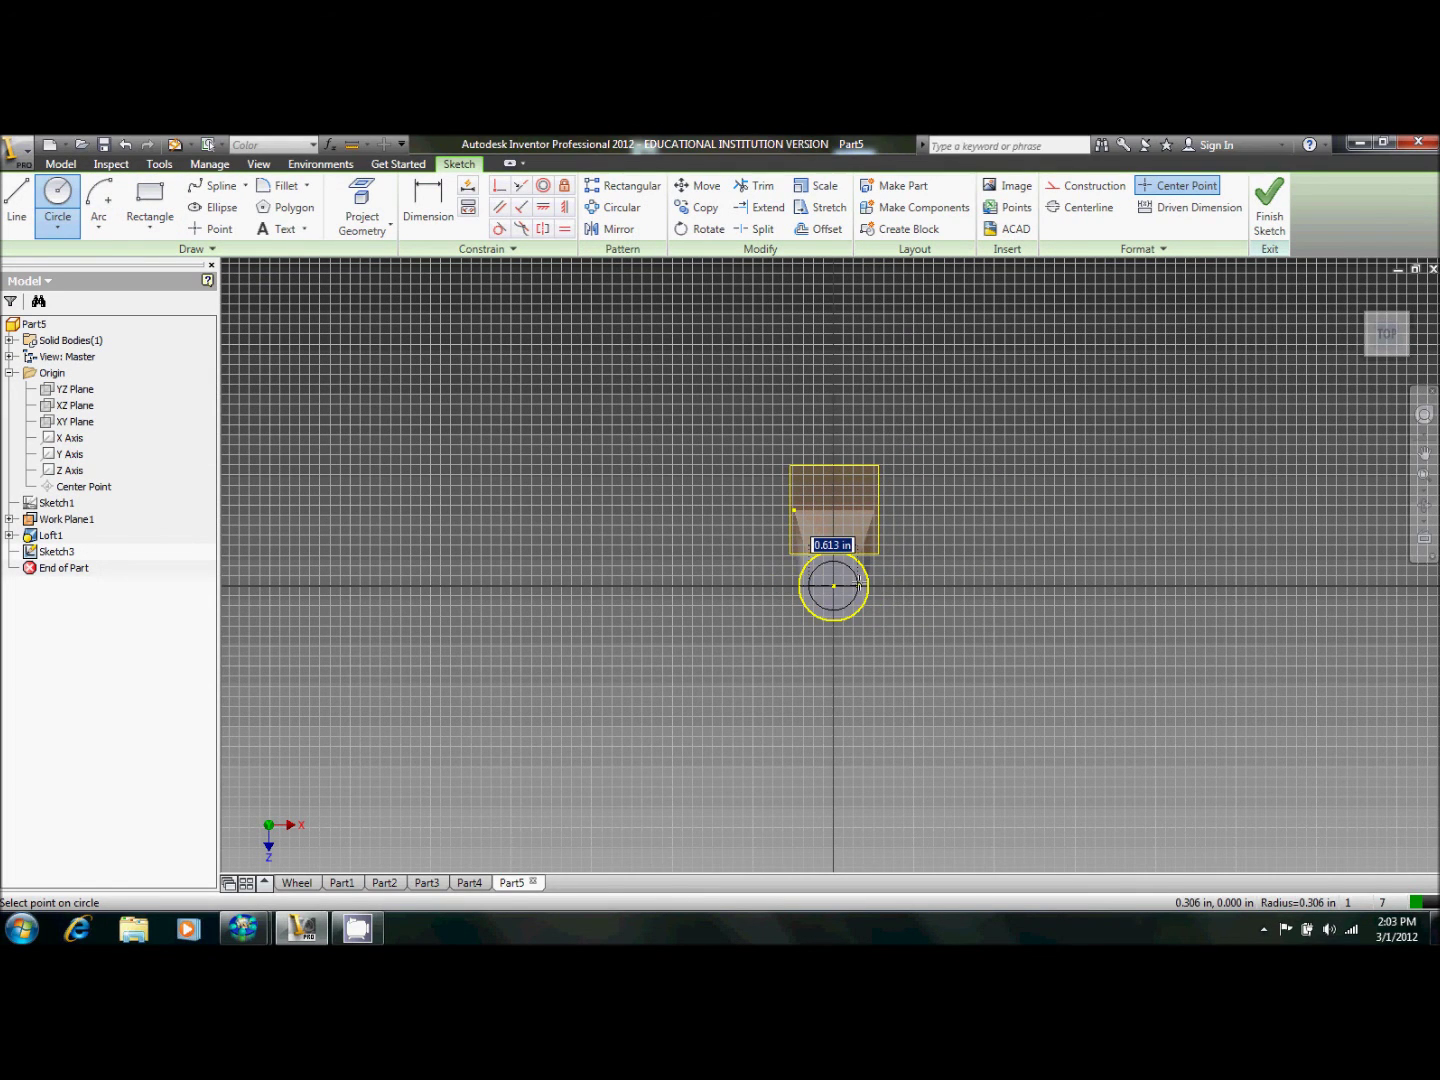
left_click(867, 599)
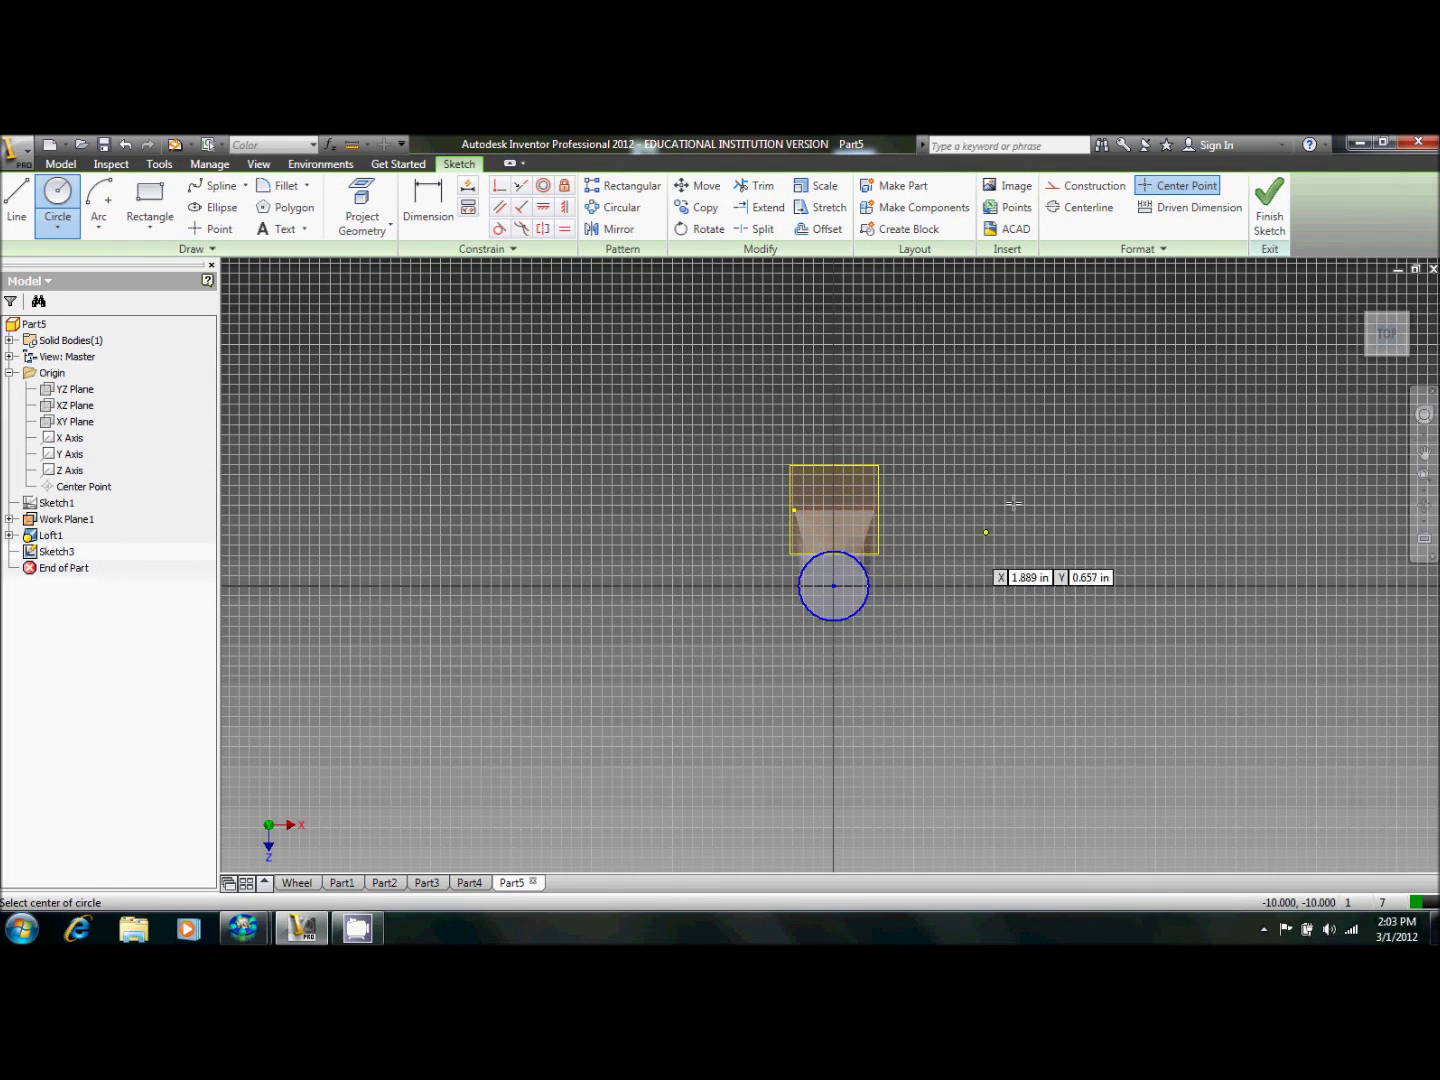
left_click(1269, 204)
Sketch a small rectangle on the XY Plane above the part, enlarging it up-left.
left_click(33, 205)
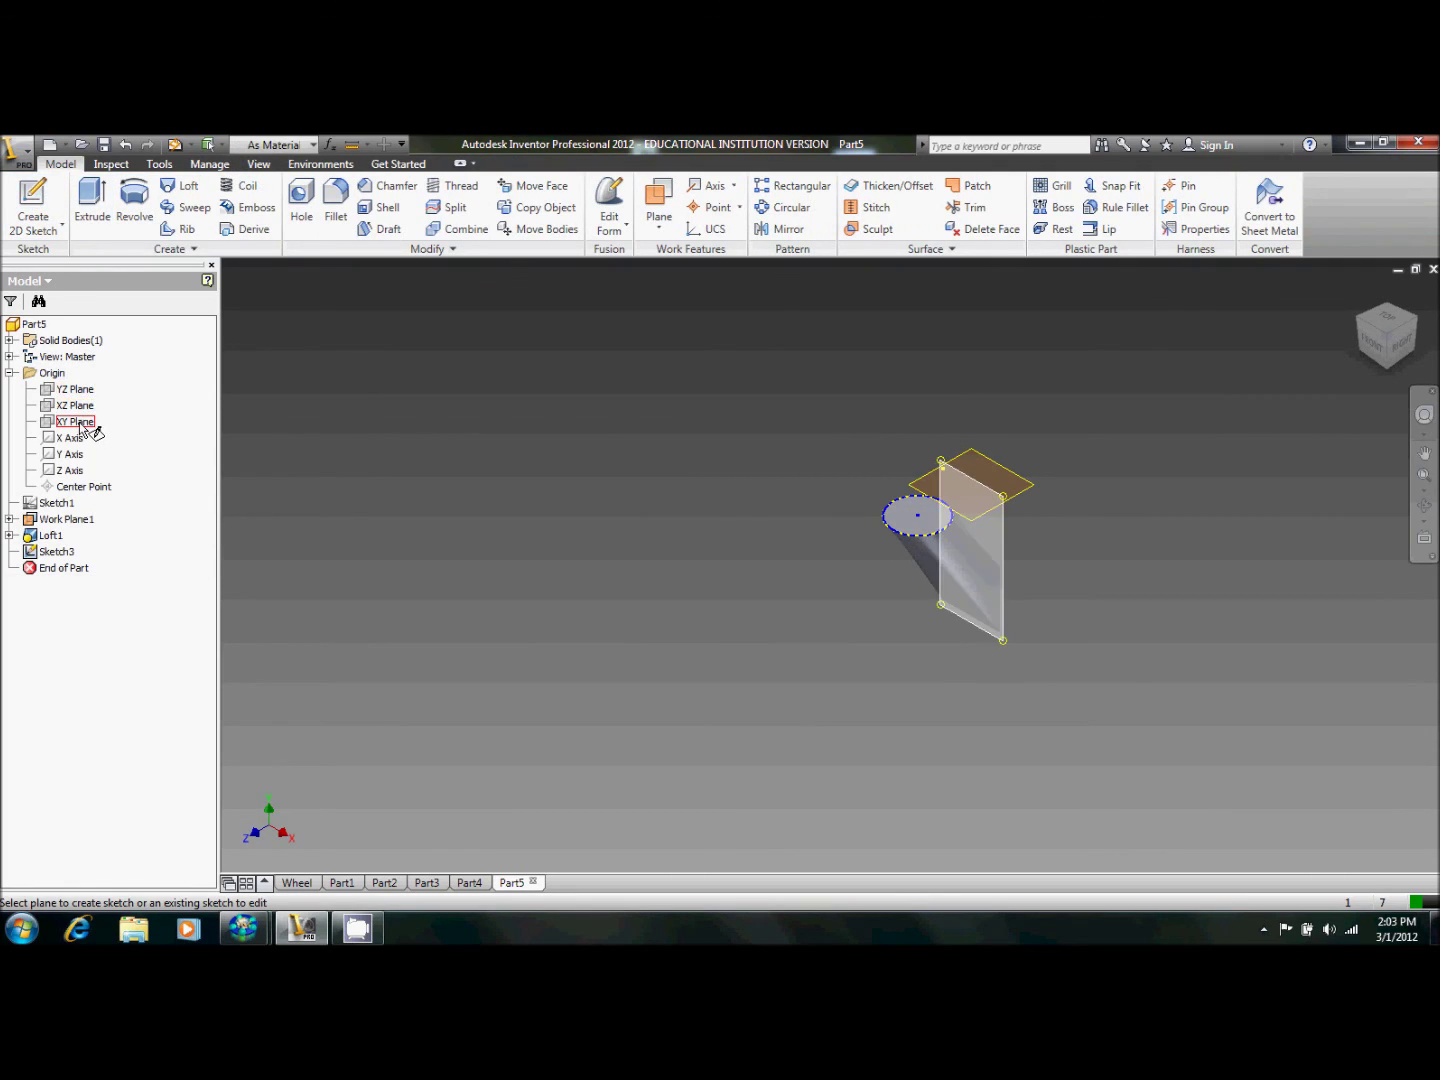
left_click(82, 422)
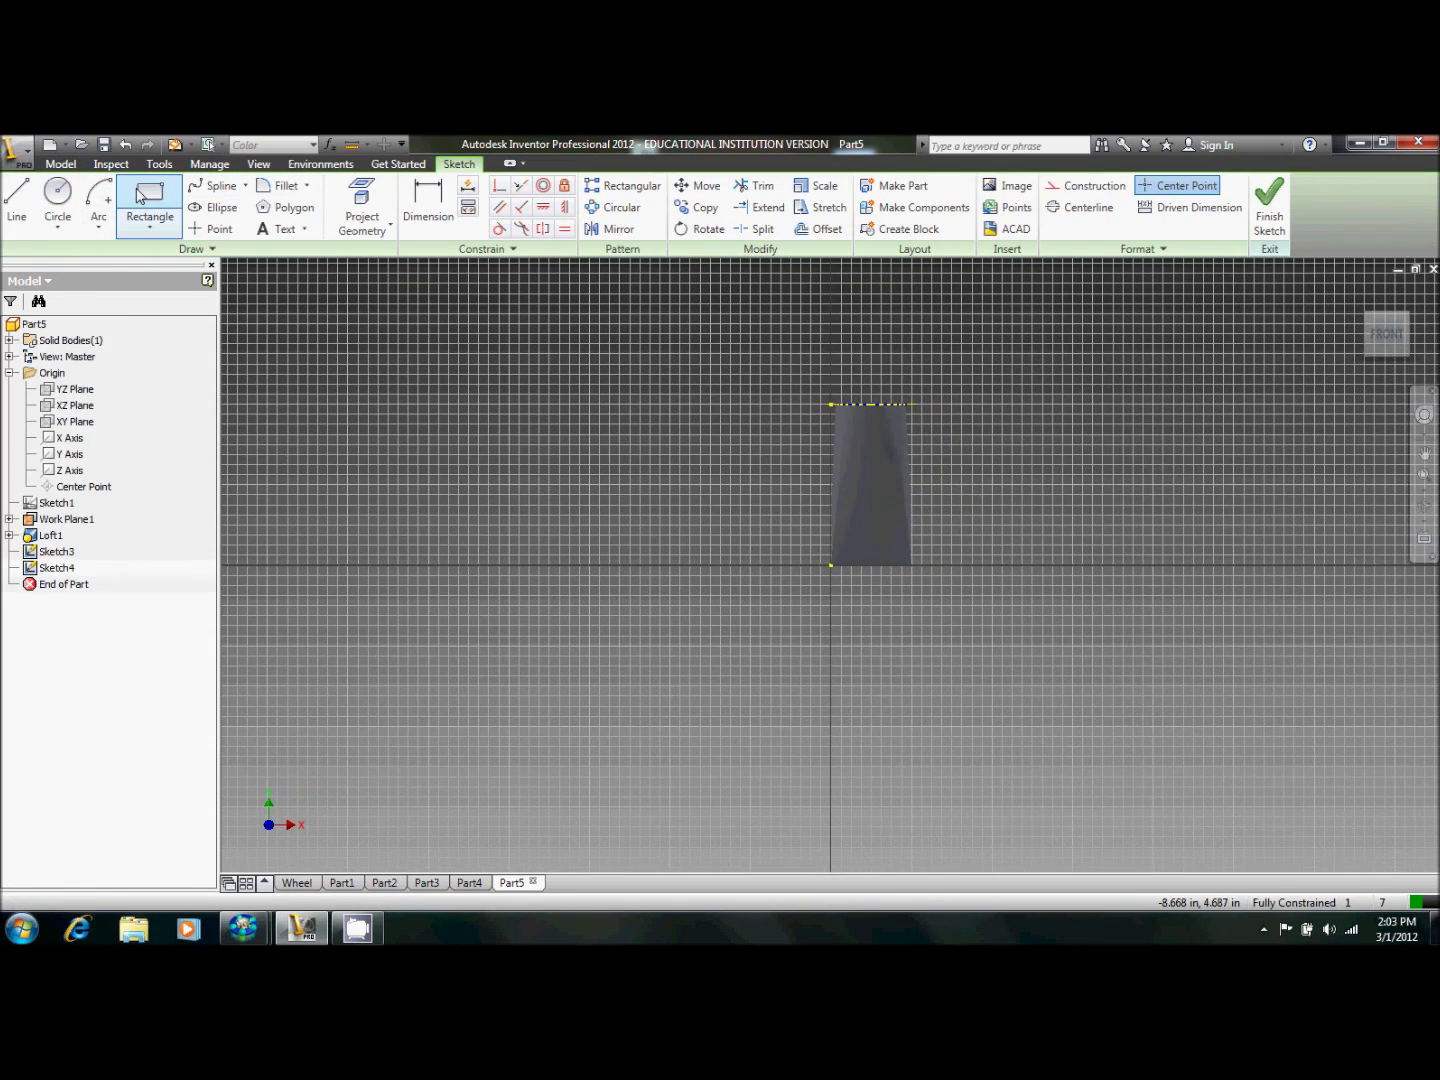
left_click(139, 195)
scroll(889, 740, "down", 3)
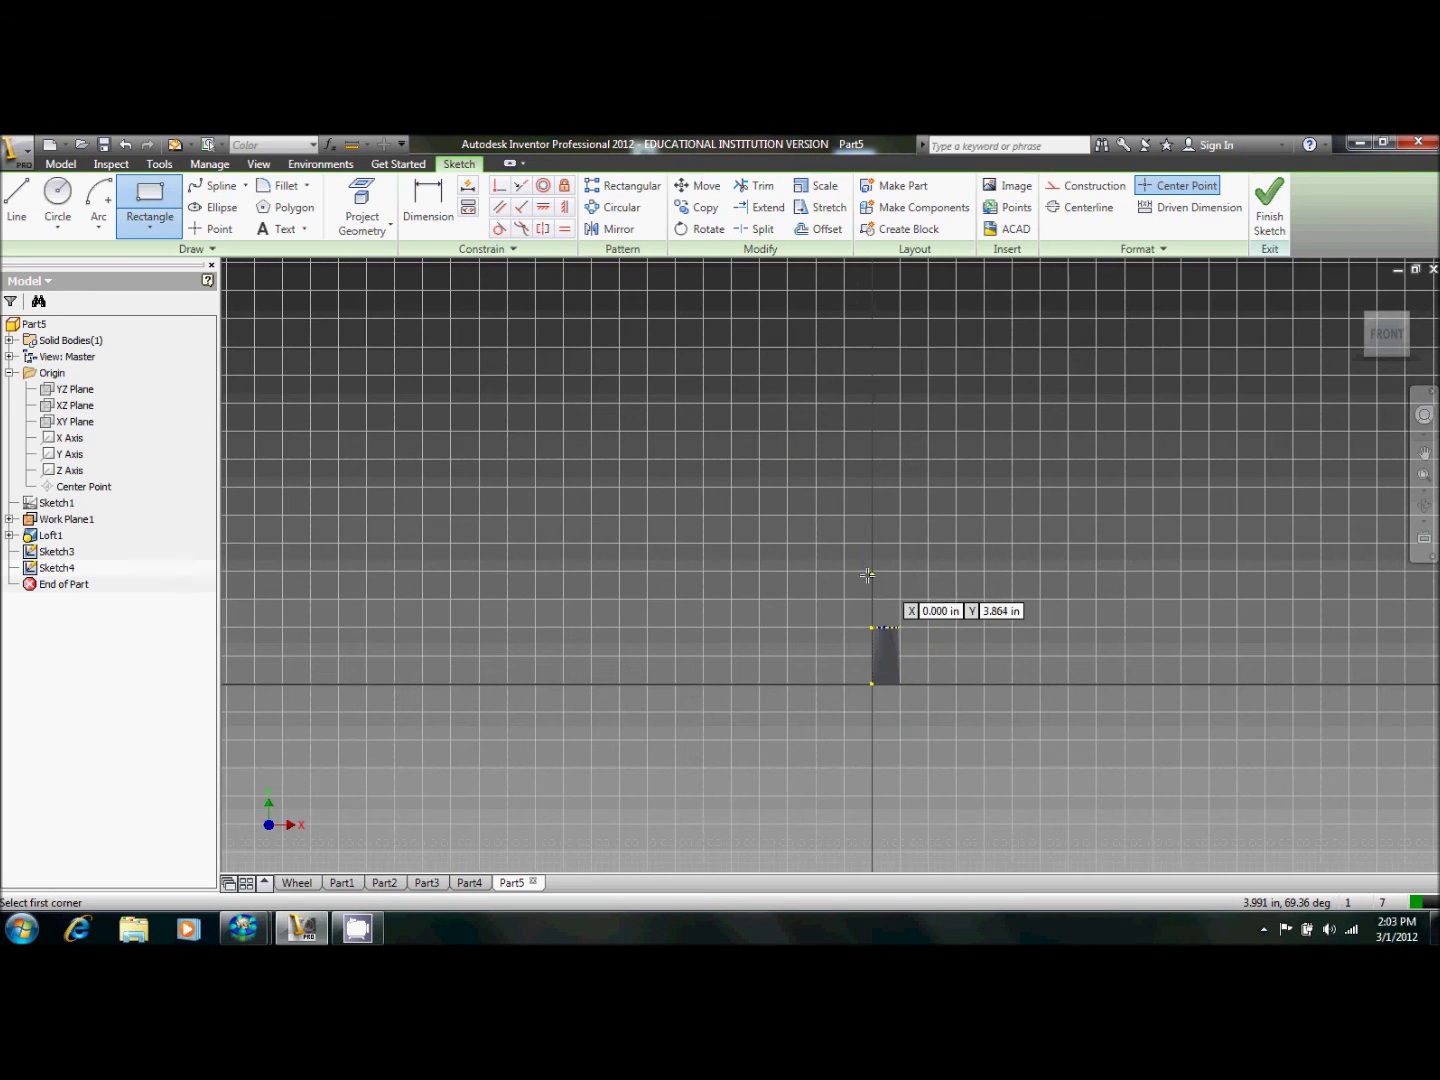
scroll(913, 640, "up", 3)
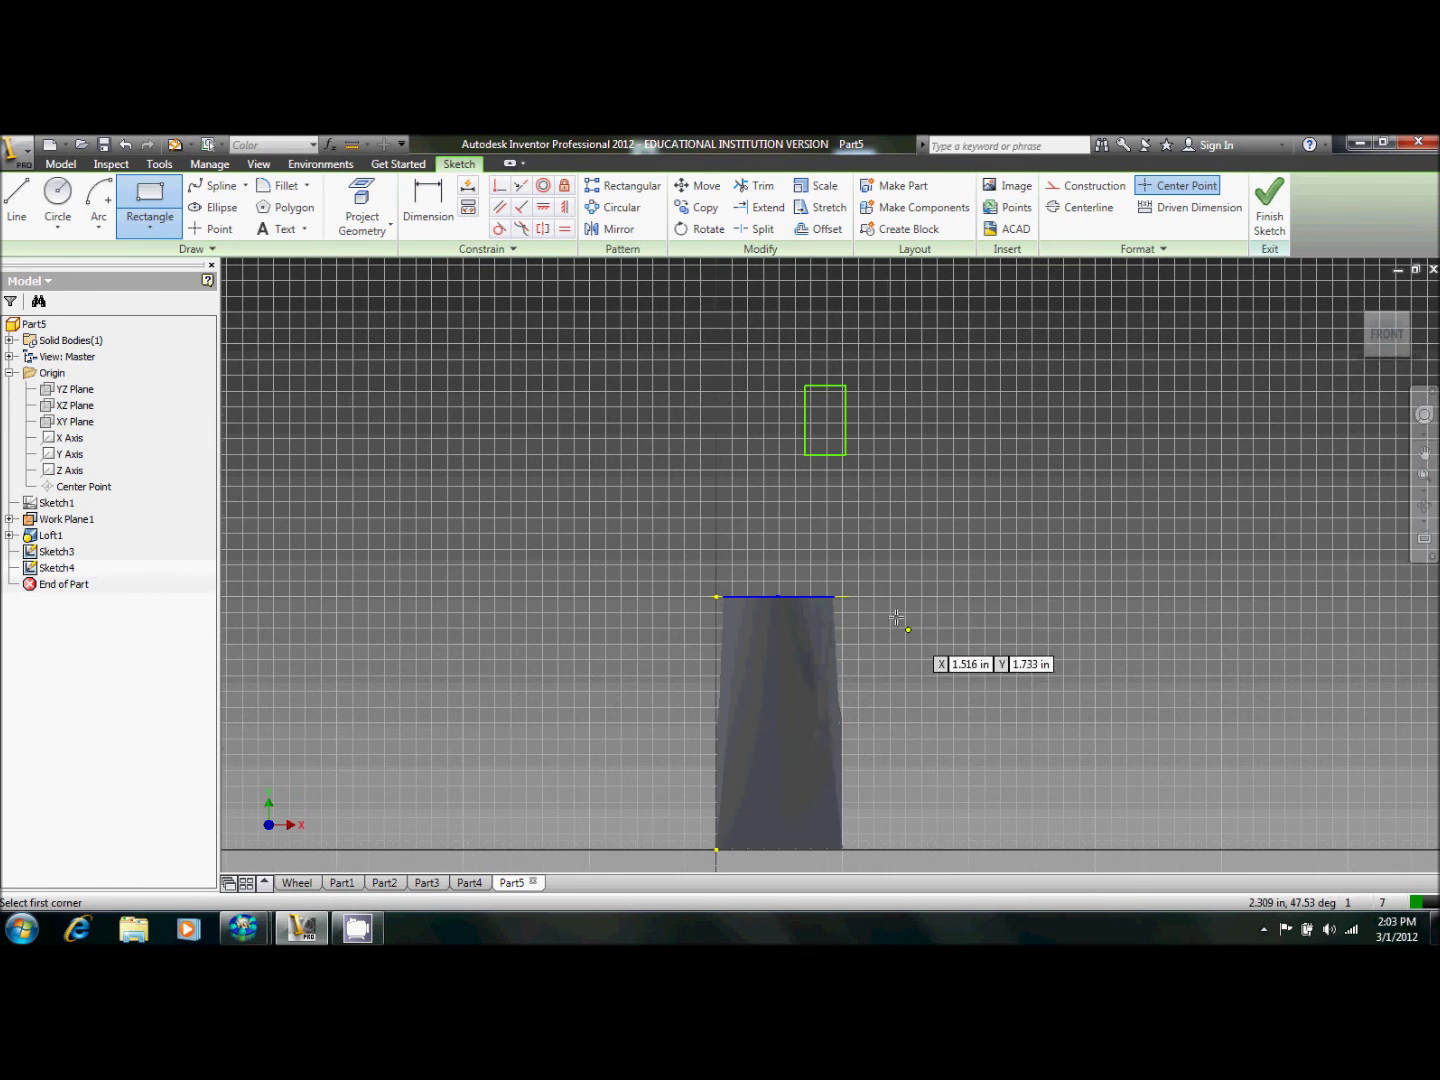
key("Escape")
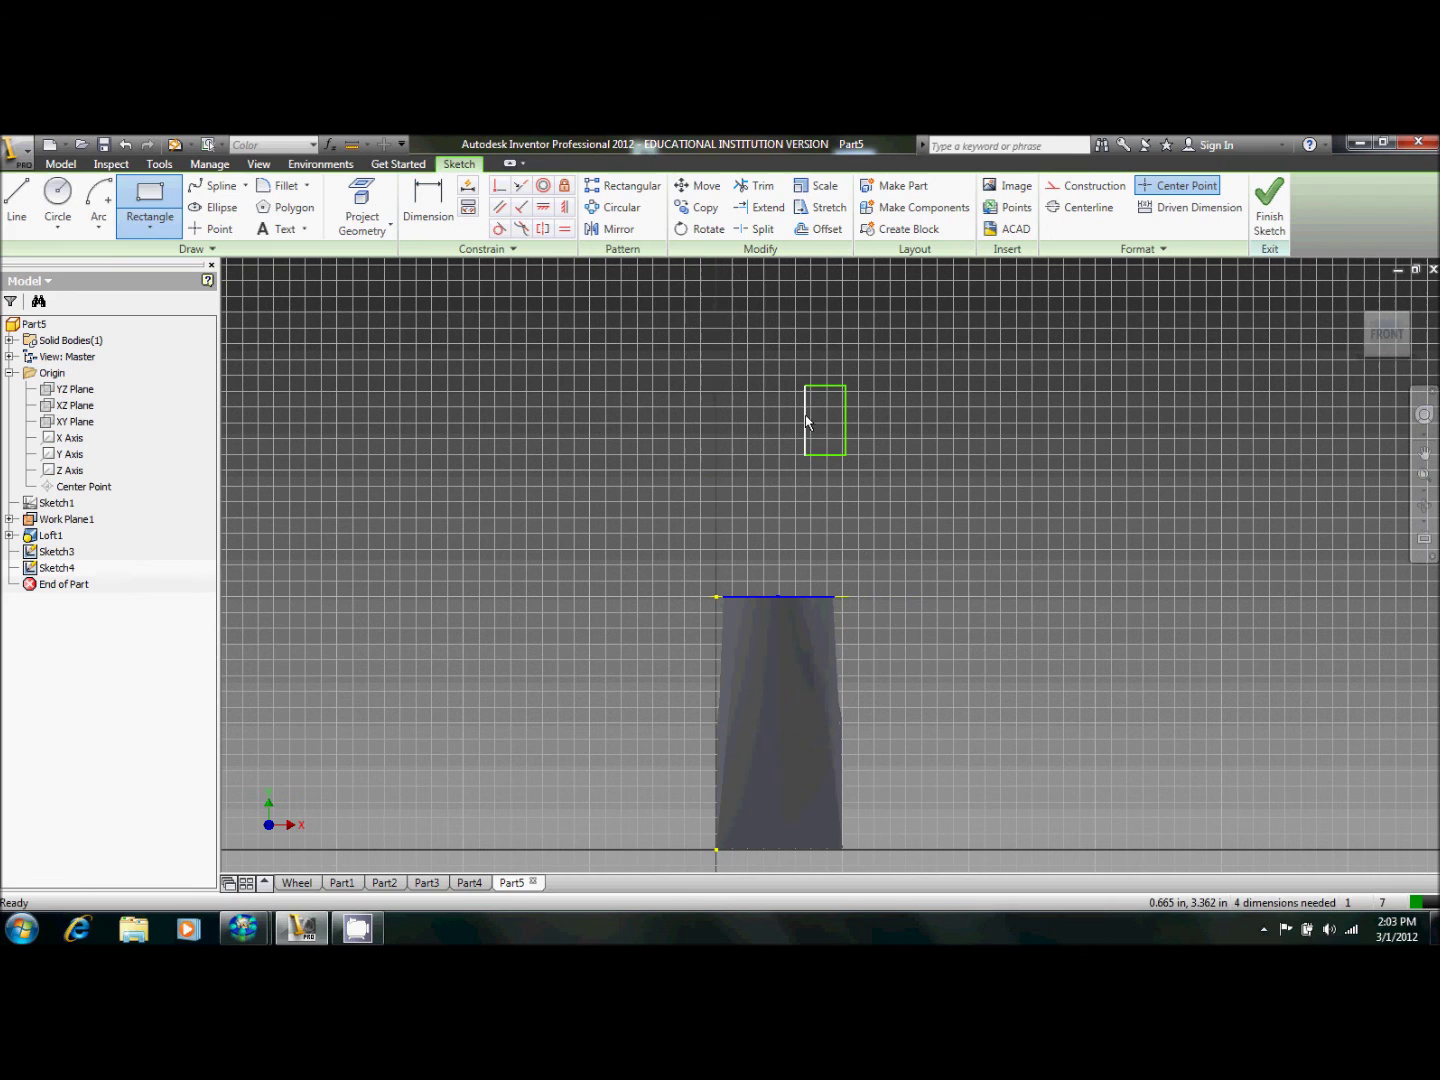
left_click_drag(806, 385, 701, 313)
left_click(1262, 205)
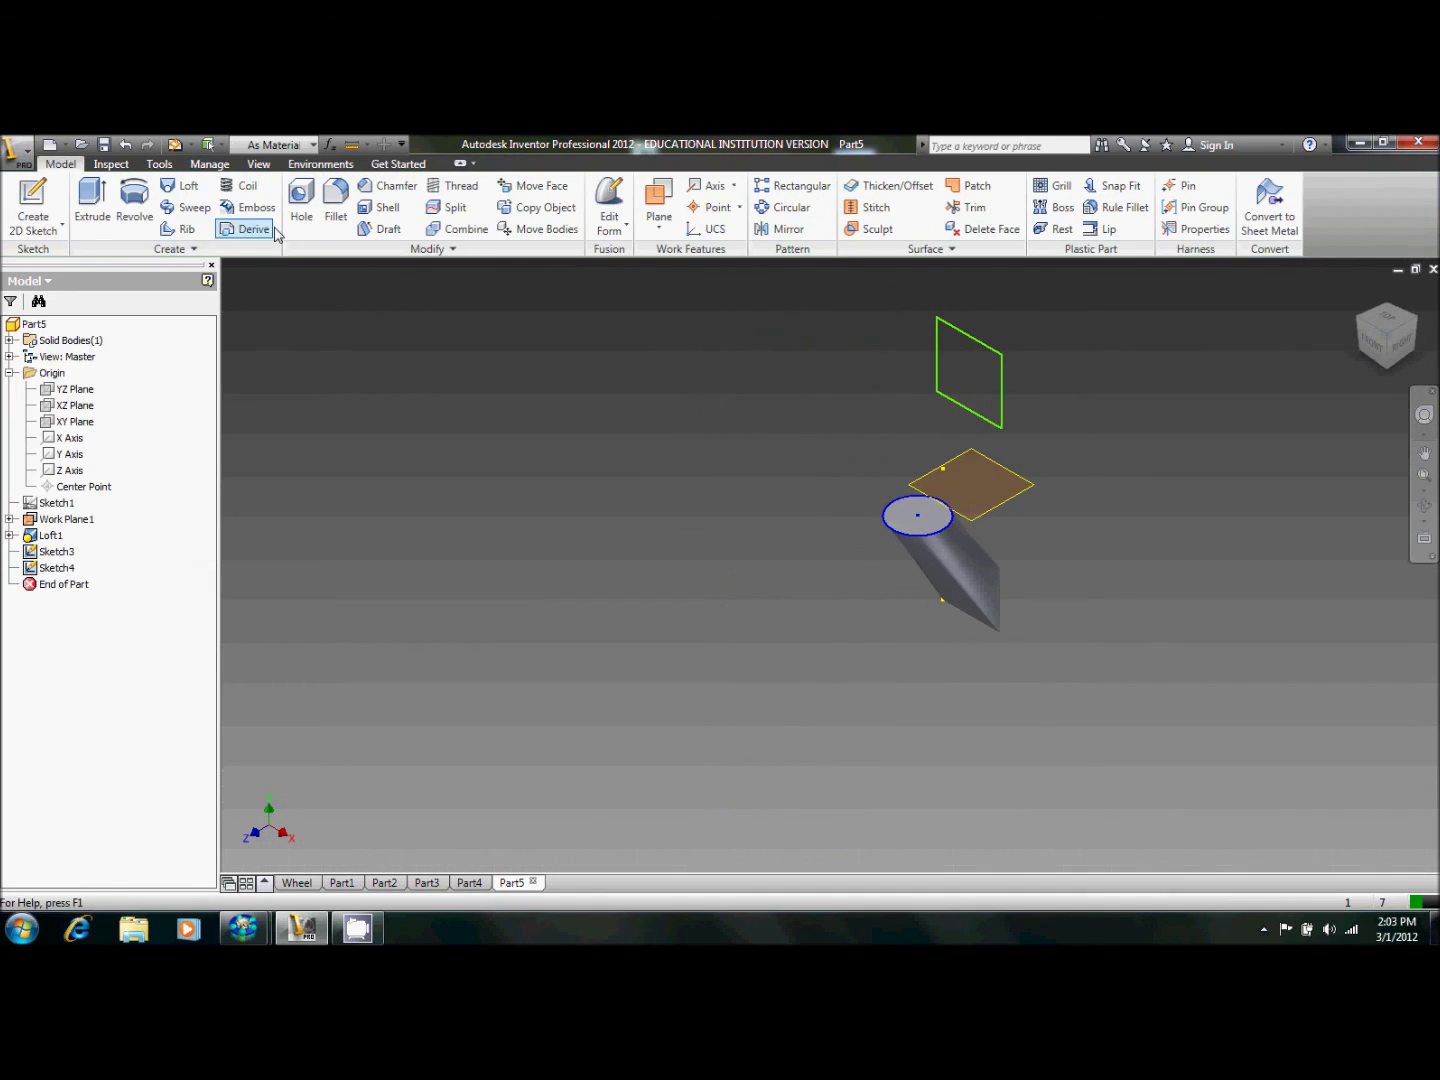
Loft from the round end edge to the Sketch4 rectangle to form bent Loft2, then orbit to view it.
left_click(180, 186)
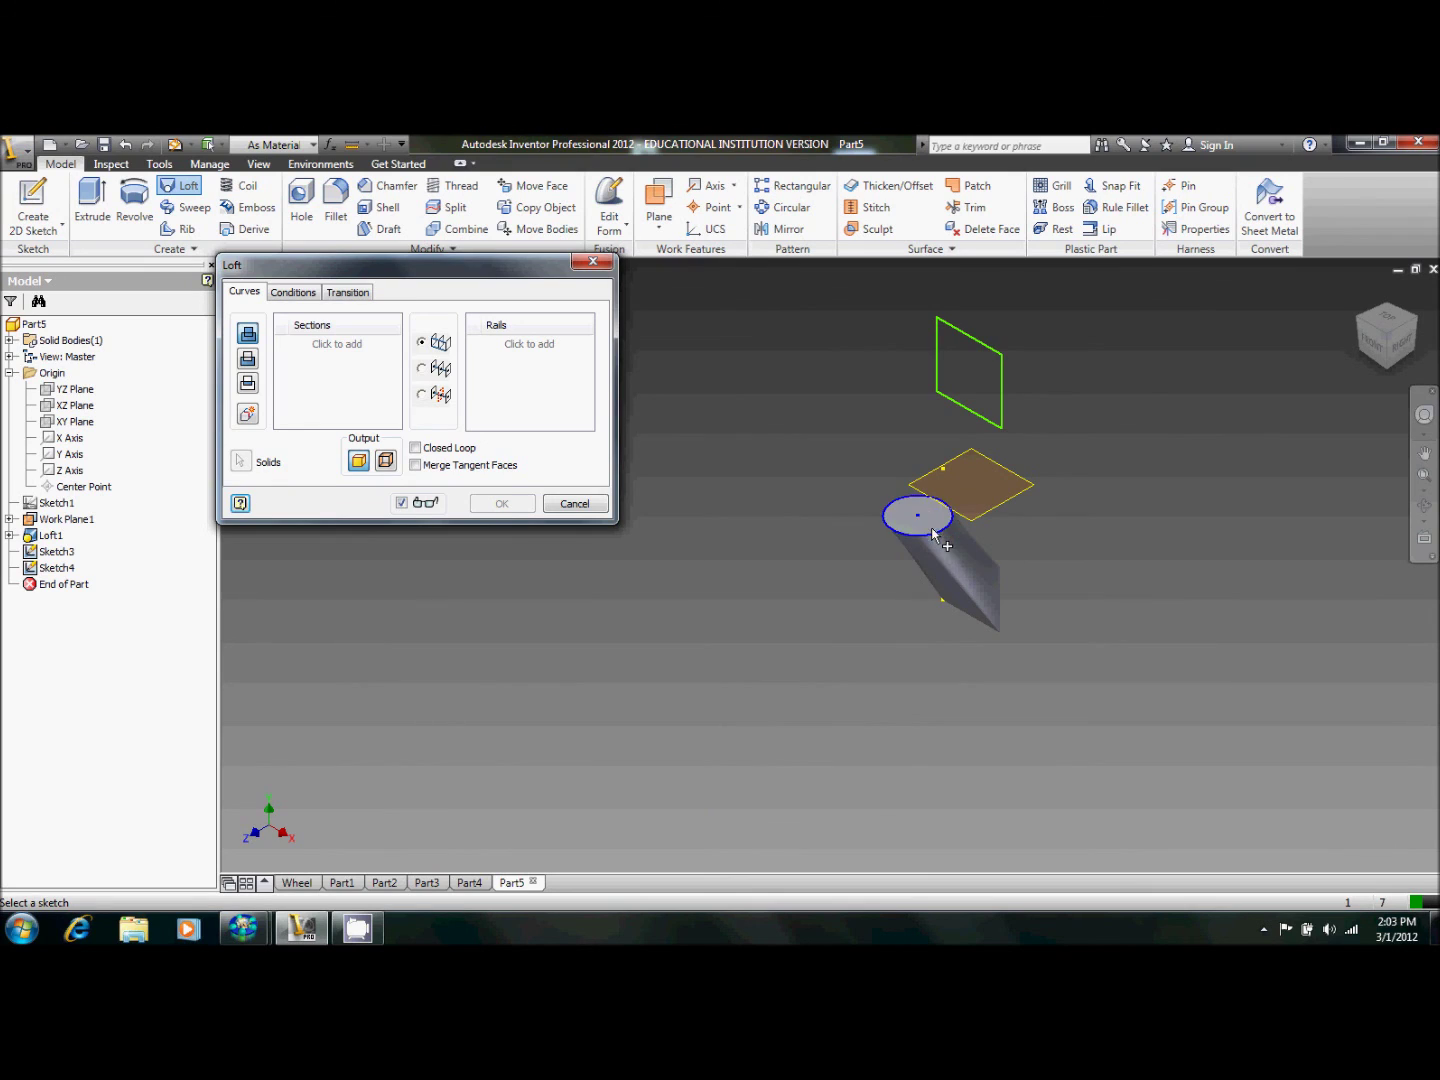
left_click(931, 533)
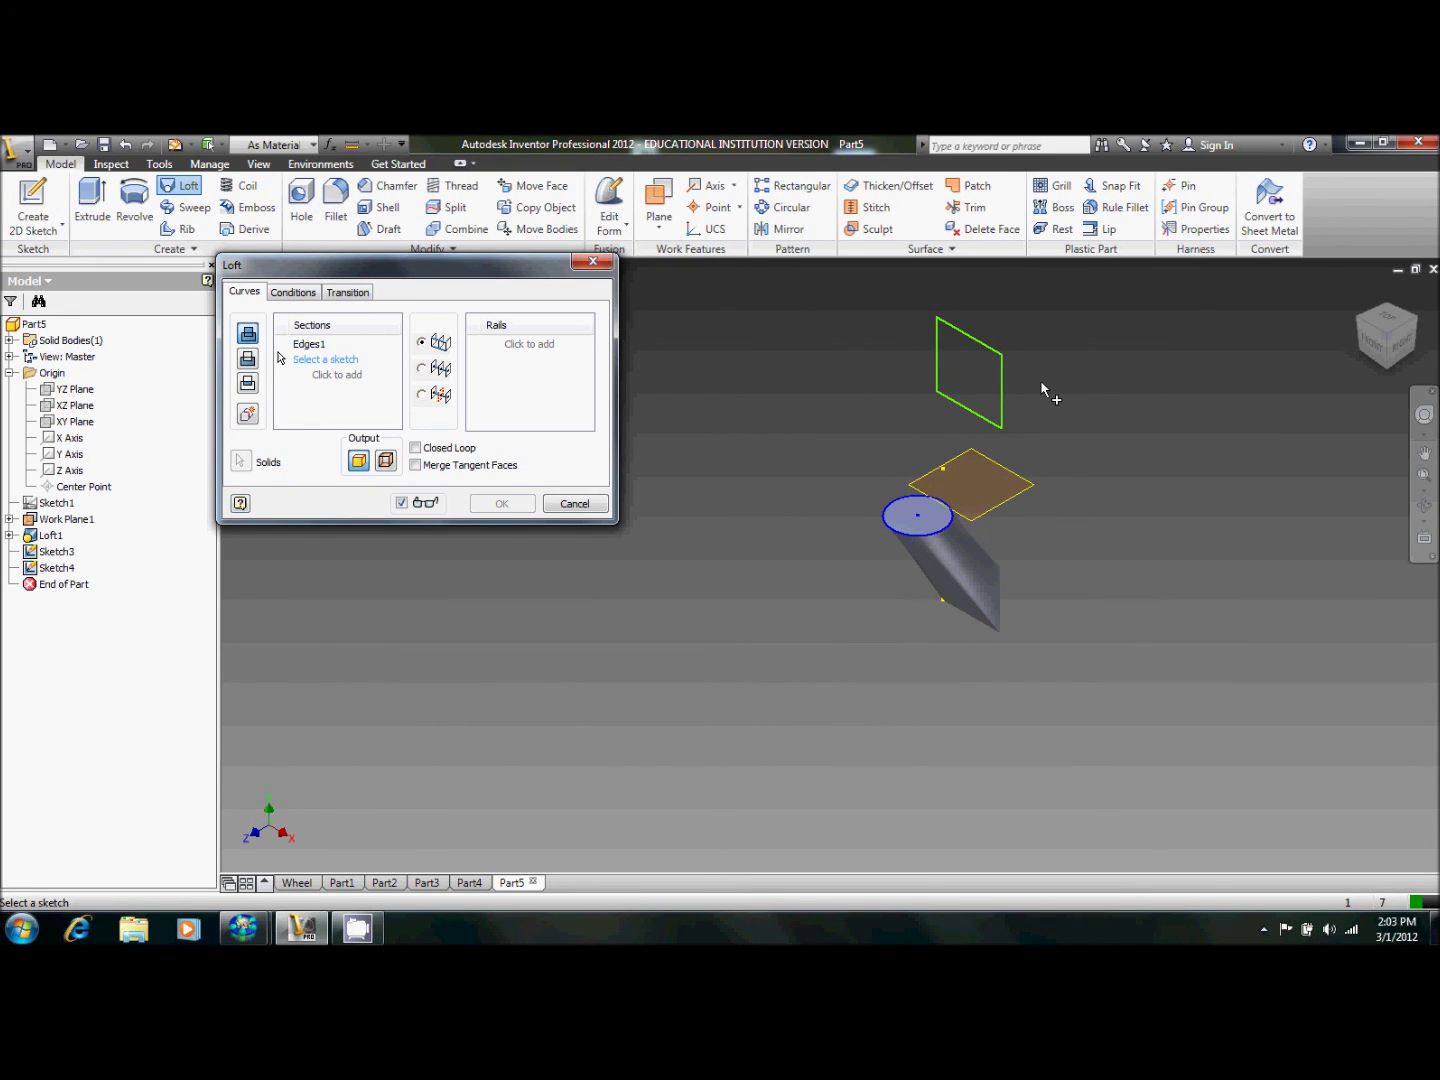
left_click(1001, 390)
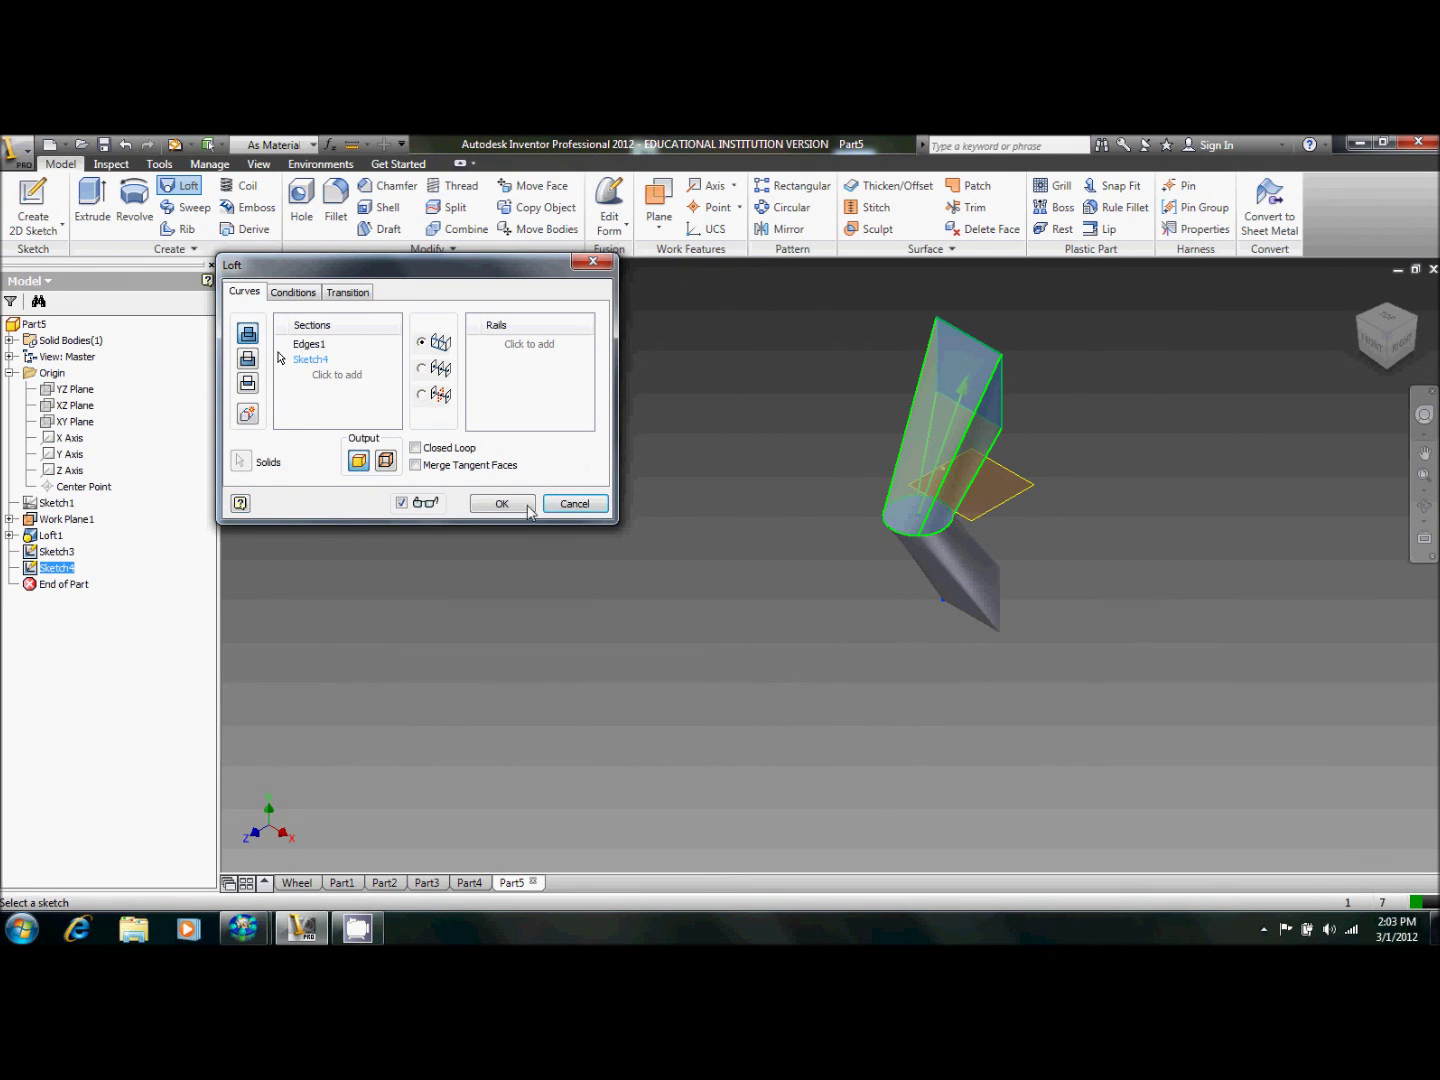
left_click(502, 503)
middle_click_drag(1067, 629, 1301, 495, "shift")
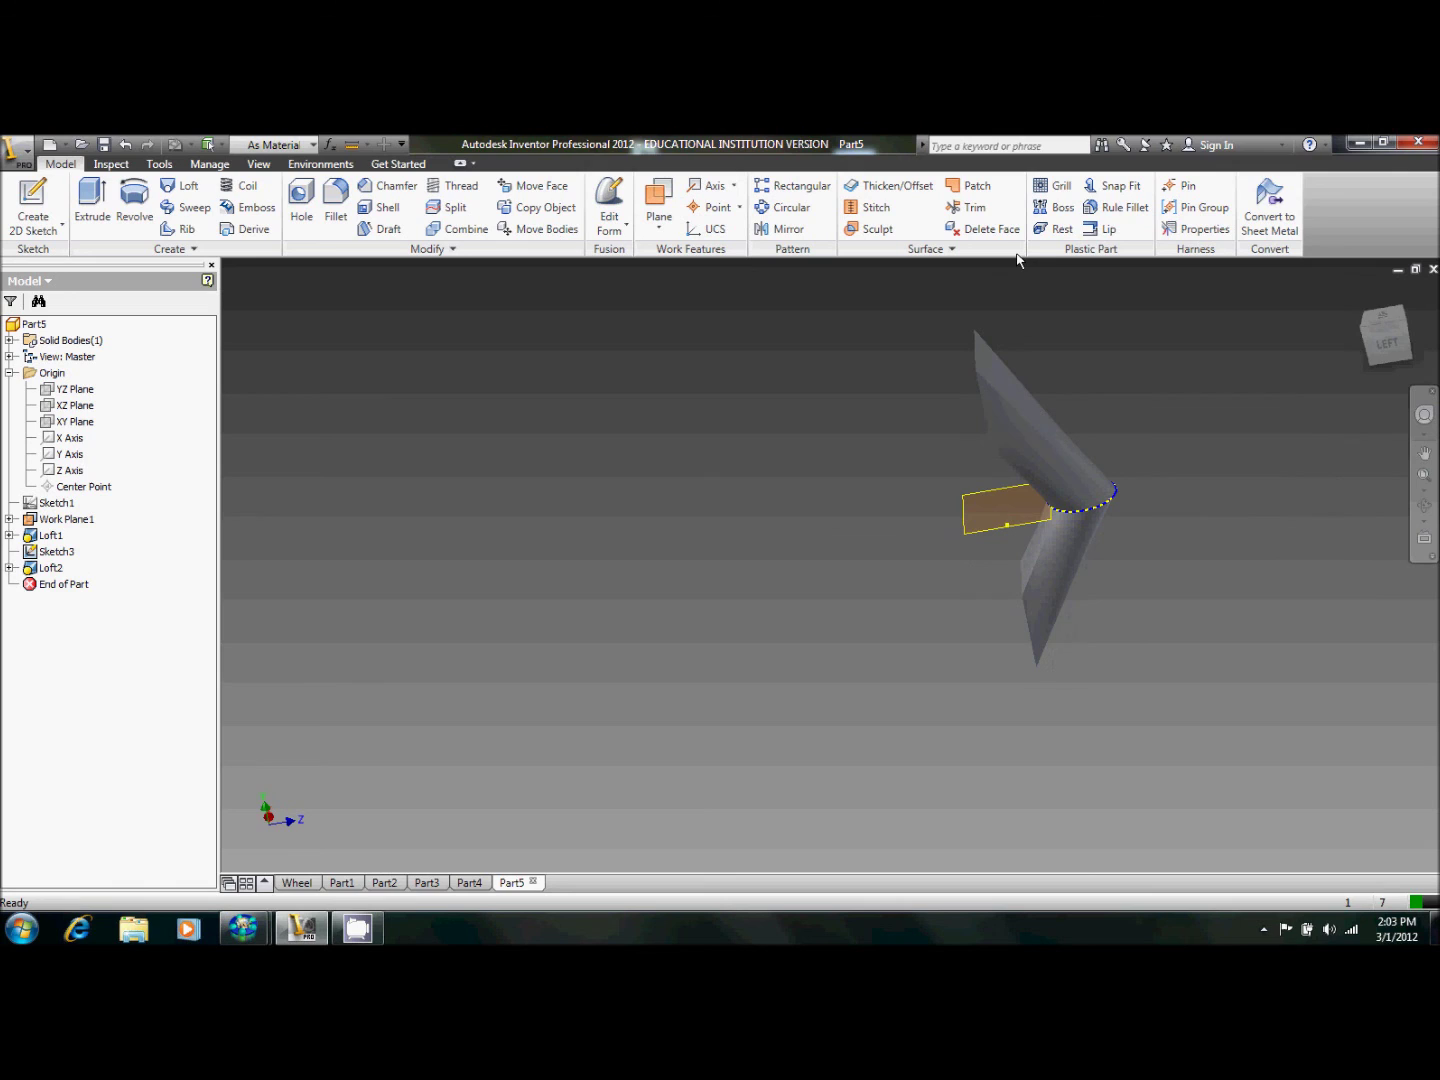